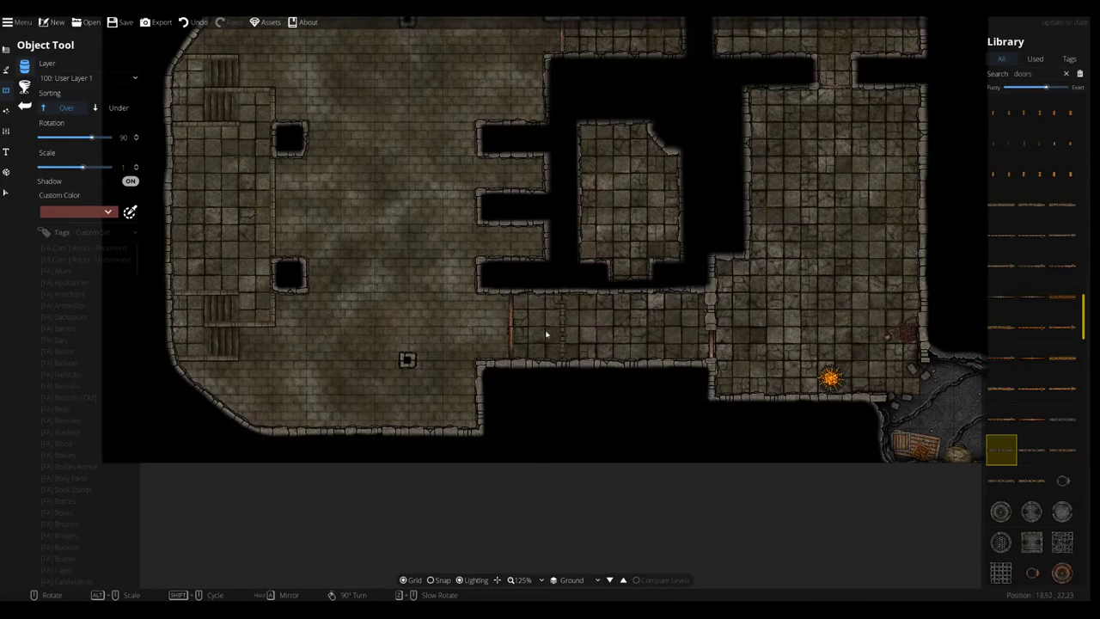
- Undo the last change made to the dungeon map
{"action": "key", "text": "ctrl+z"}
{"action": "left_click_drag", "start_coordinate": [570, 239], "coordinate": [594, 375]}
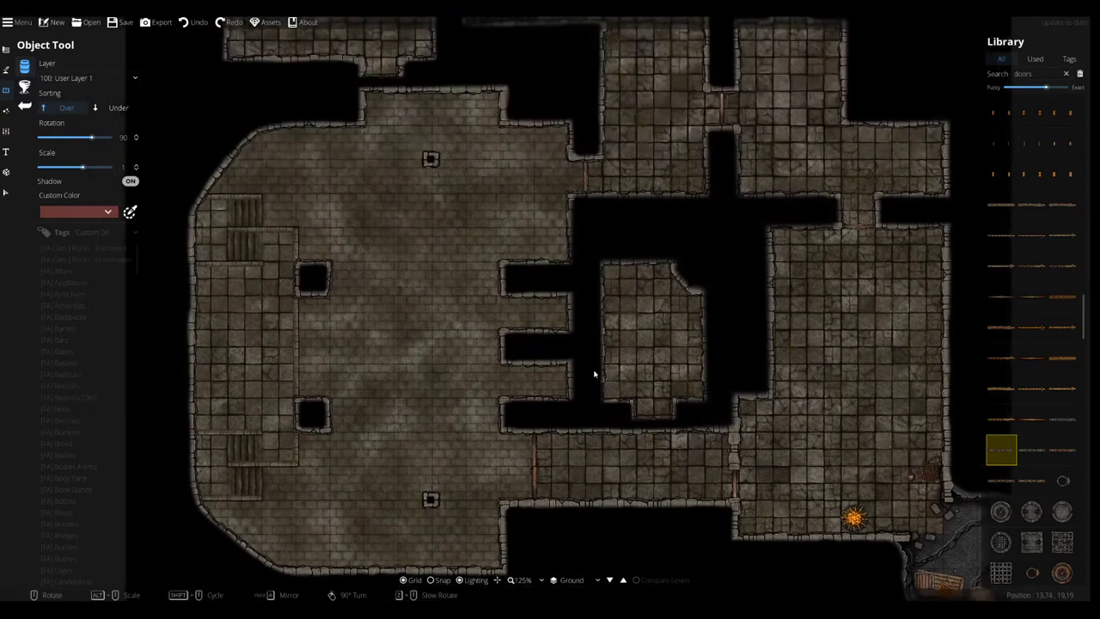
{"action": "left_click_drag", "start_coordinate": [523, 235], "coordinate": [558, 406]}
{"action": "left_click_drag", "start_coordinate": [458, 193], "coordinate": [443, 321]}
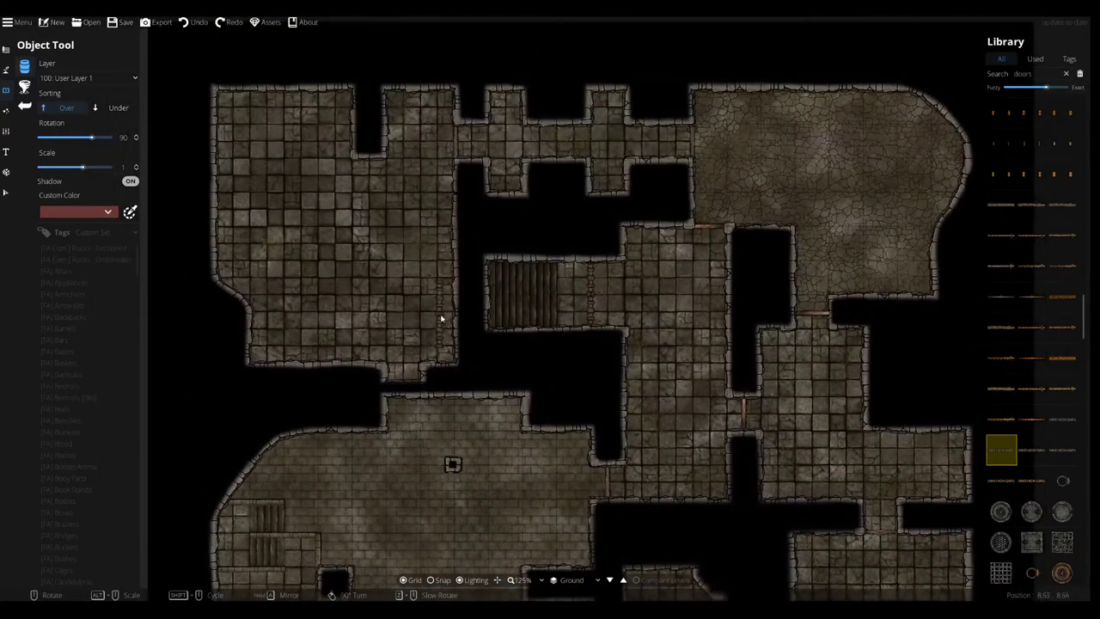
- Look over the dungeon layout, from the northern chambers through the large brick hall to the southern corridor
{"action": "key", "text": "s"}
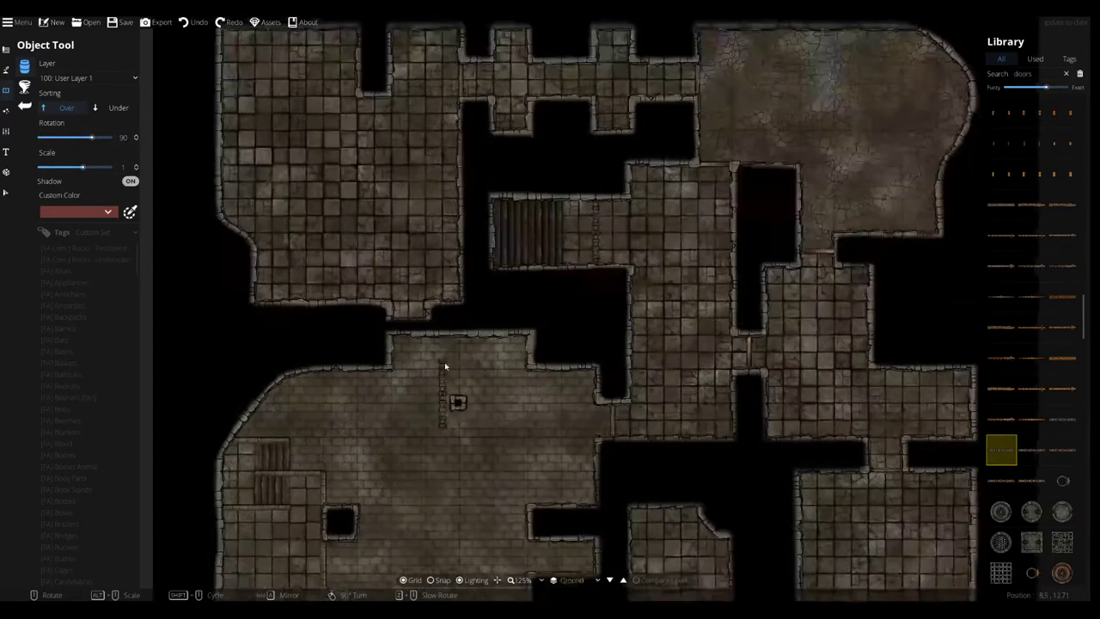
{"action": "key", "text": "s"}
{"action": "key", "text": "d"}
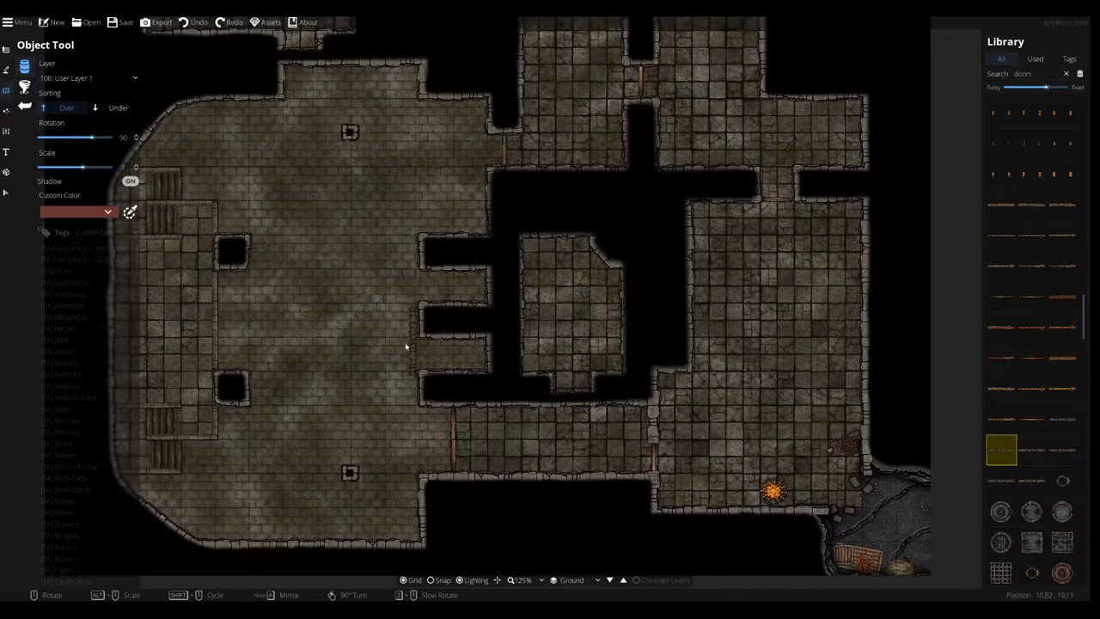
{"action": "left_click_drag", "start_coordinate": [371, 279], "coordinate": [442, 417]}
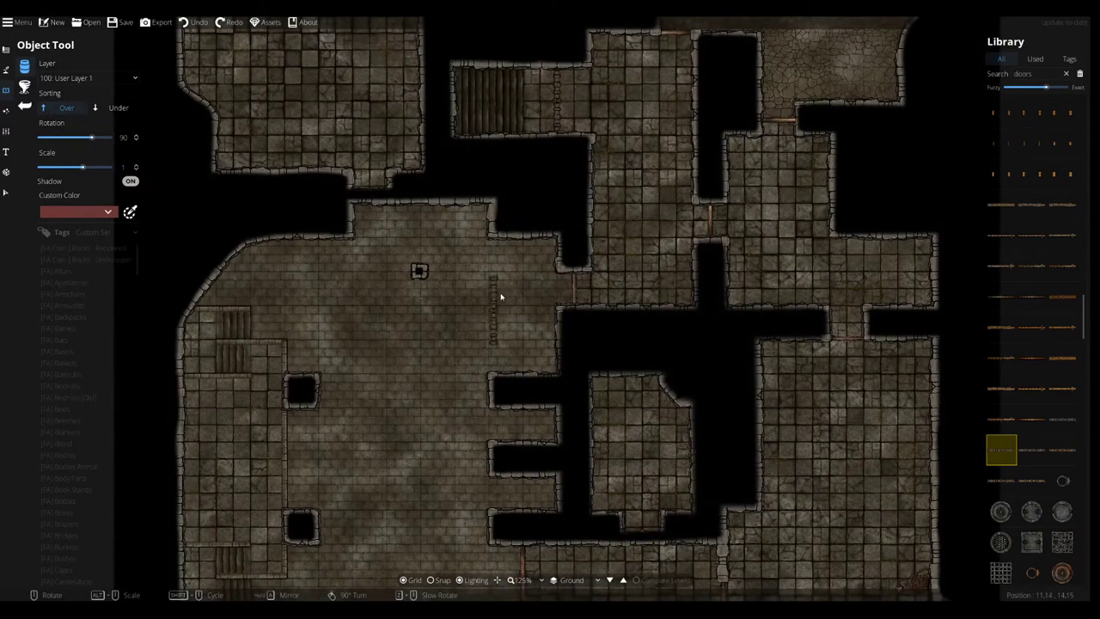
{"action": "left_click_drag", "start_coordinate": [485, 212], "coordinate": [506, 382]}
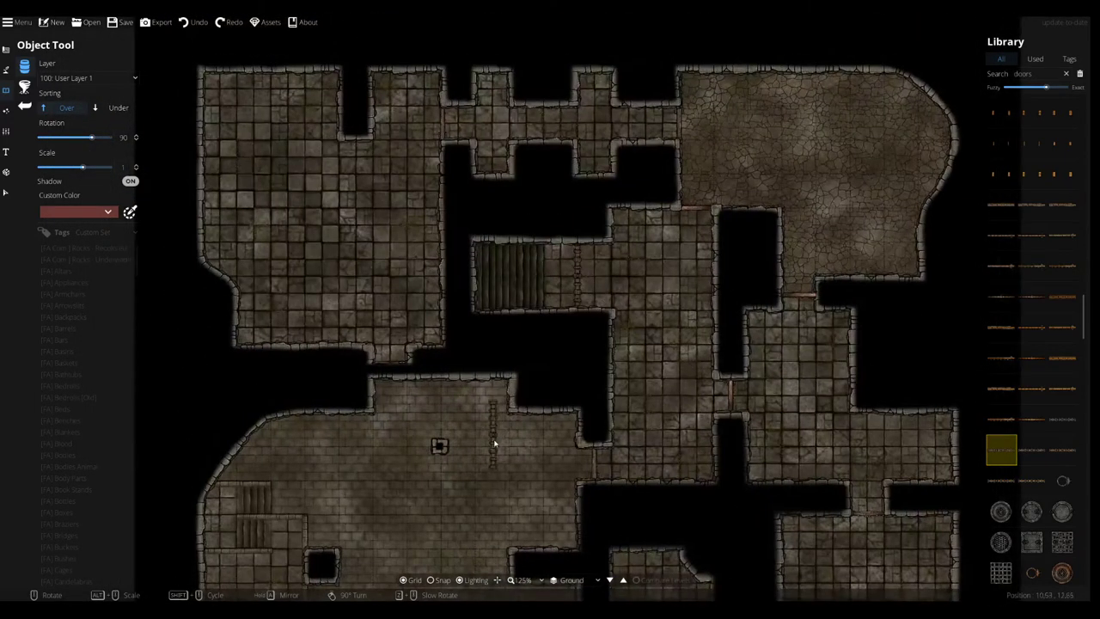
{"action": "key", "text": "Down"}
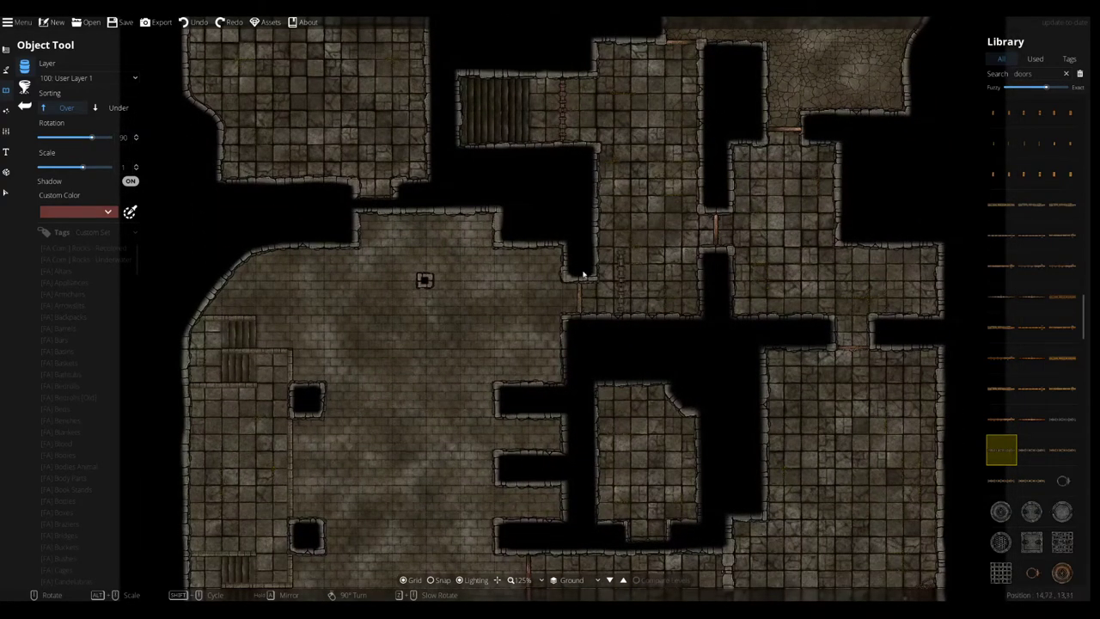
{"action": "key", "text": "Up"}
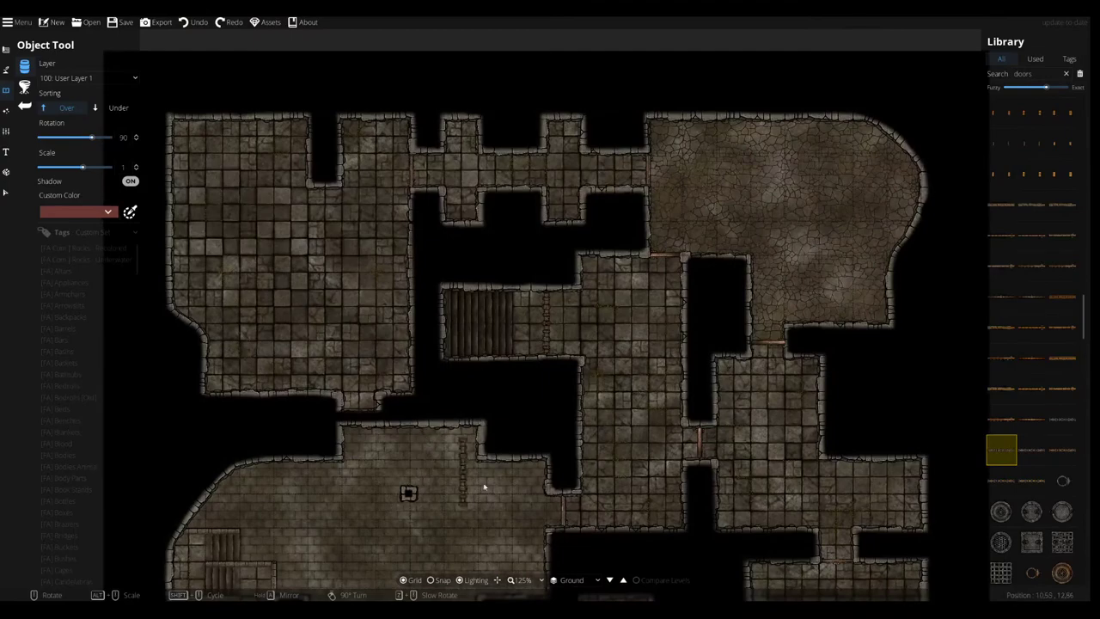
{"action": "key", "text": "Down"}
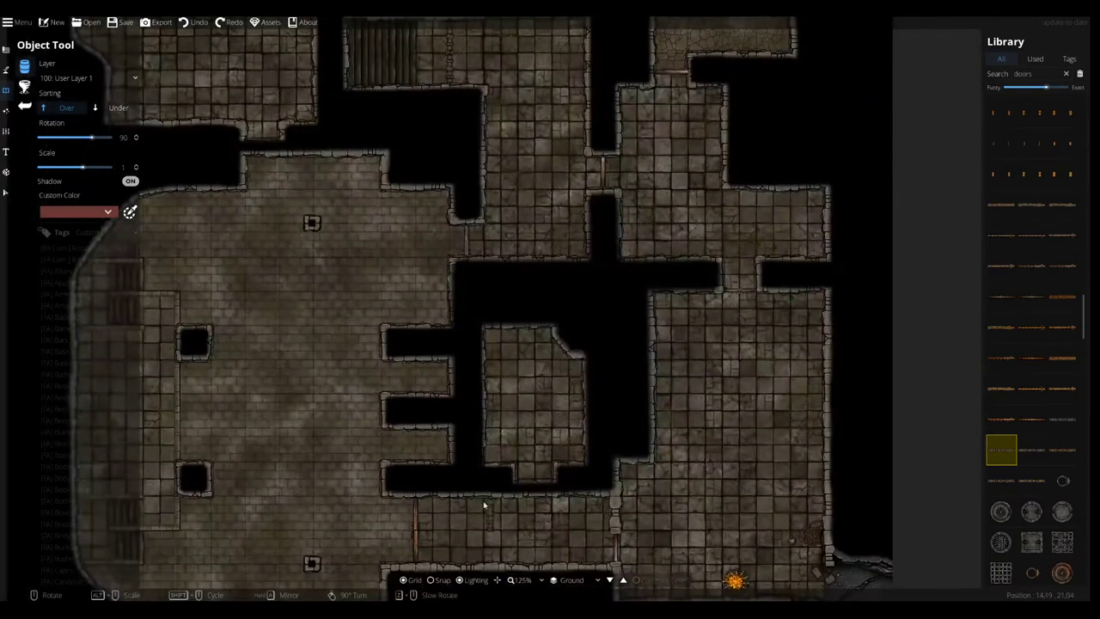
{"action": "left_click_drag", "start_coordinate": [484, 502], "coordinate": [525, 361]}
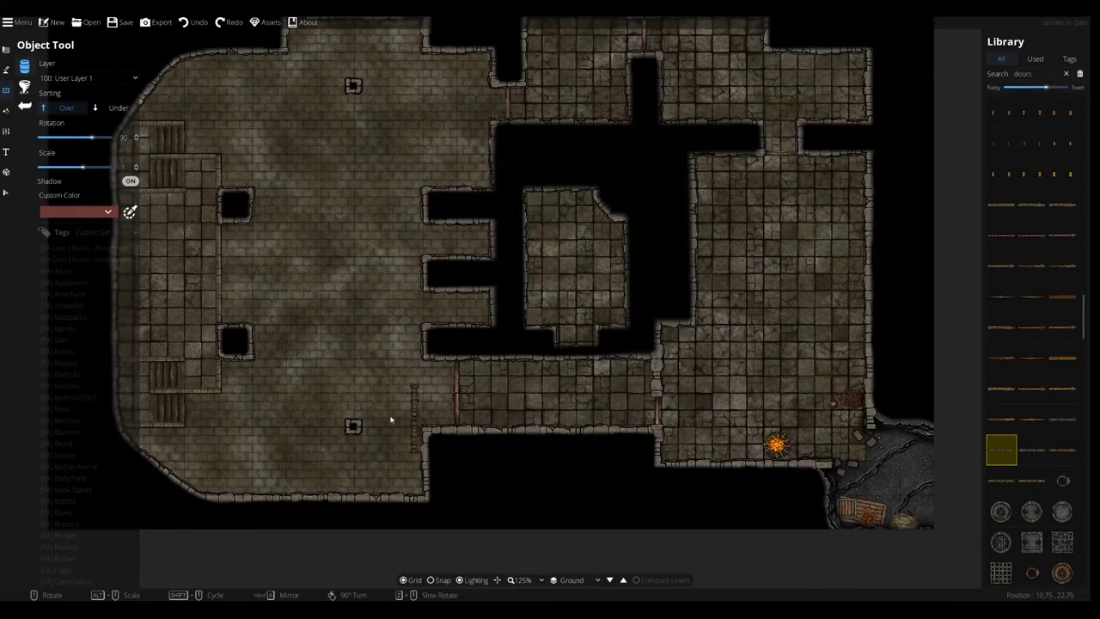
{"action": "key", "text": "Up"}
{"action": "key", "text": "Left"}
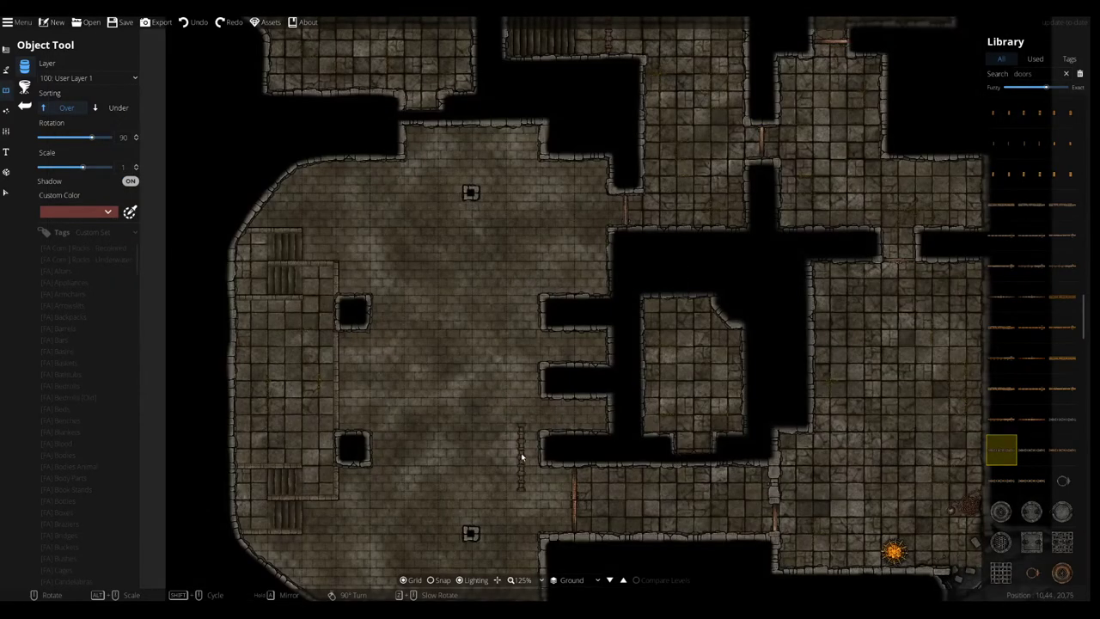
{"action": "key", "text": "Down"}
{"action": "key", "text": "Right"}
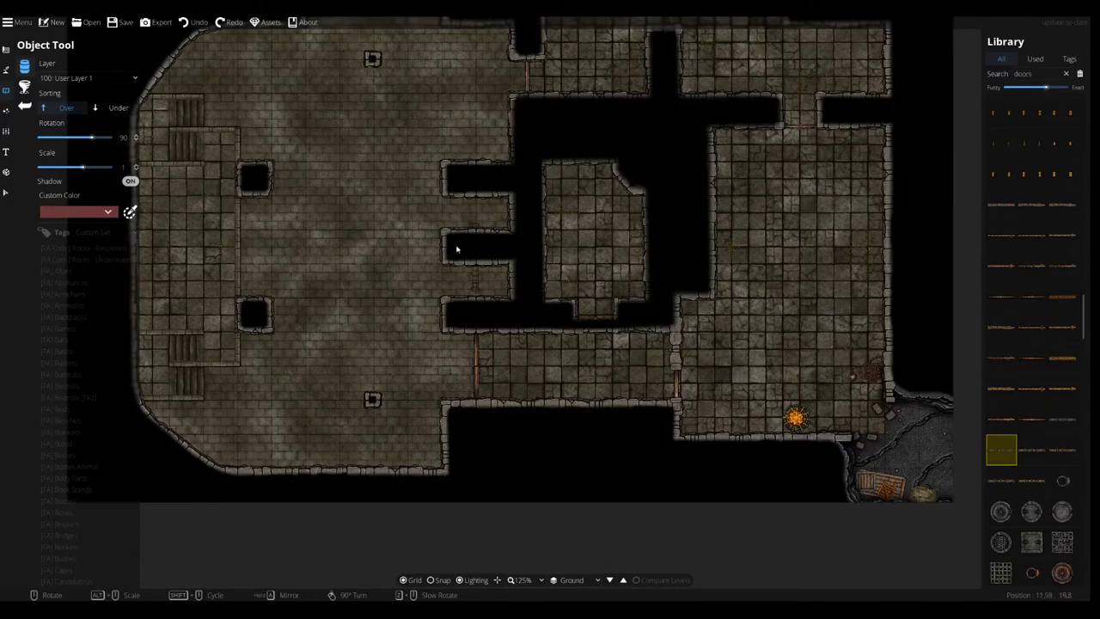
{"action": "left_click_drag", "start_coordinate": [397, 203], "coordinate": [409, 281]}
{"action": "key", "text": "Up"}
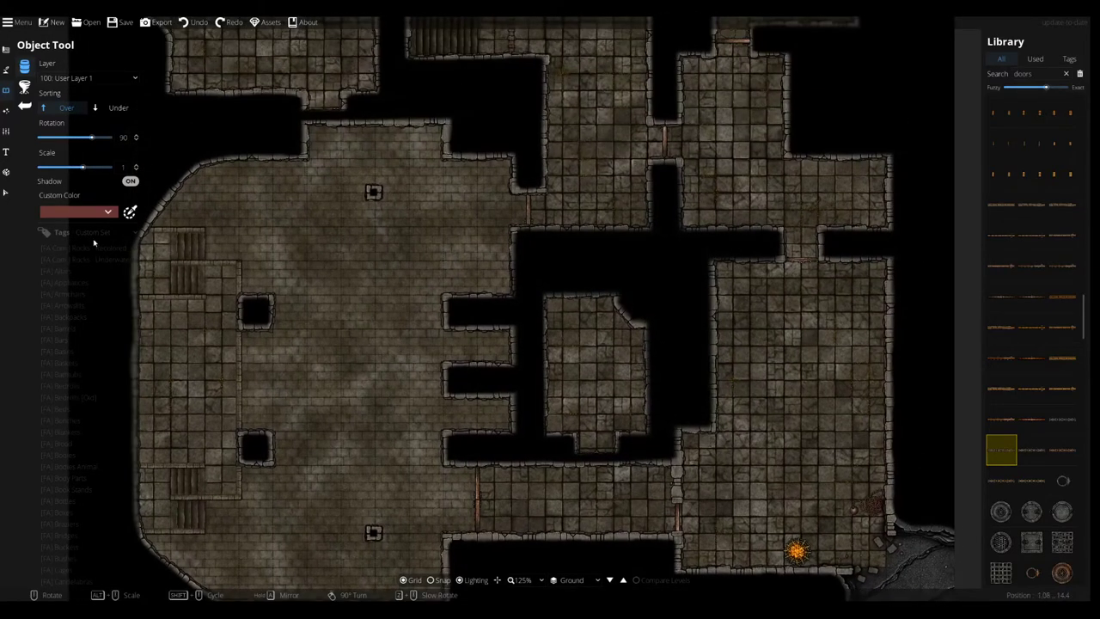
- Switch to the Select tool and examine the brick hall, its side alcoves, doorways and neighbouring rooms
{"action": "left_click", "coordinate": [6, 194]}
{"action": "left_click_drag", "start_coordinate": [619, 513], "coordinate": [427, 314]}
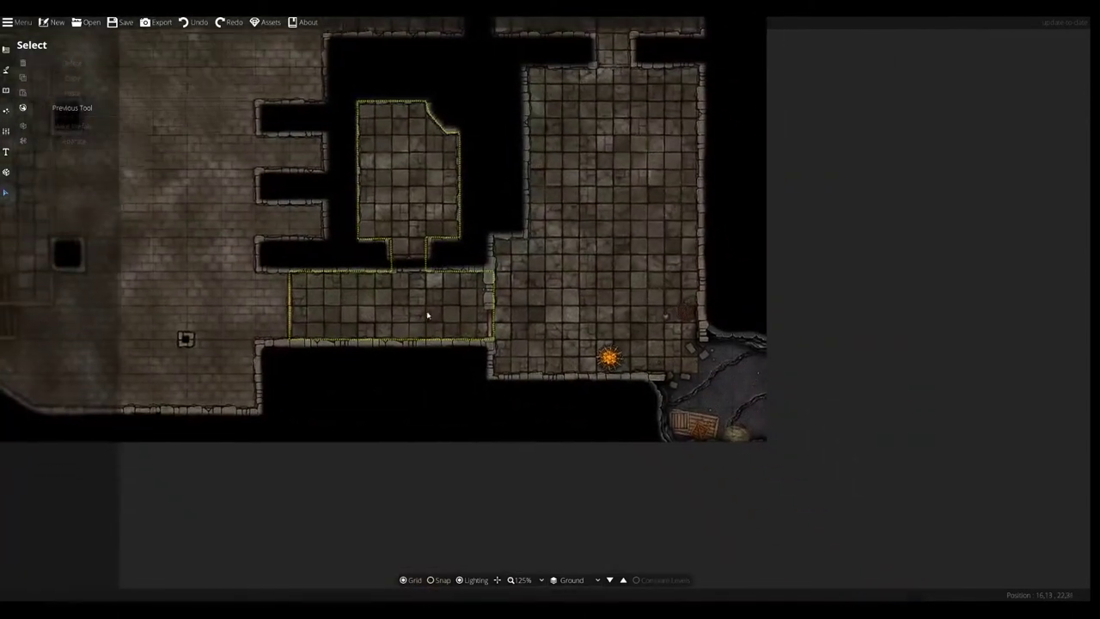
{"action": "left_click_drag", "start_coordinate": [513, 246], "coordinate": [680, 346]}
{"action": "left_click_drag", "start_coordinate": [339, 211], "coordinate": [450, 361]}
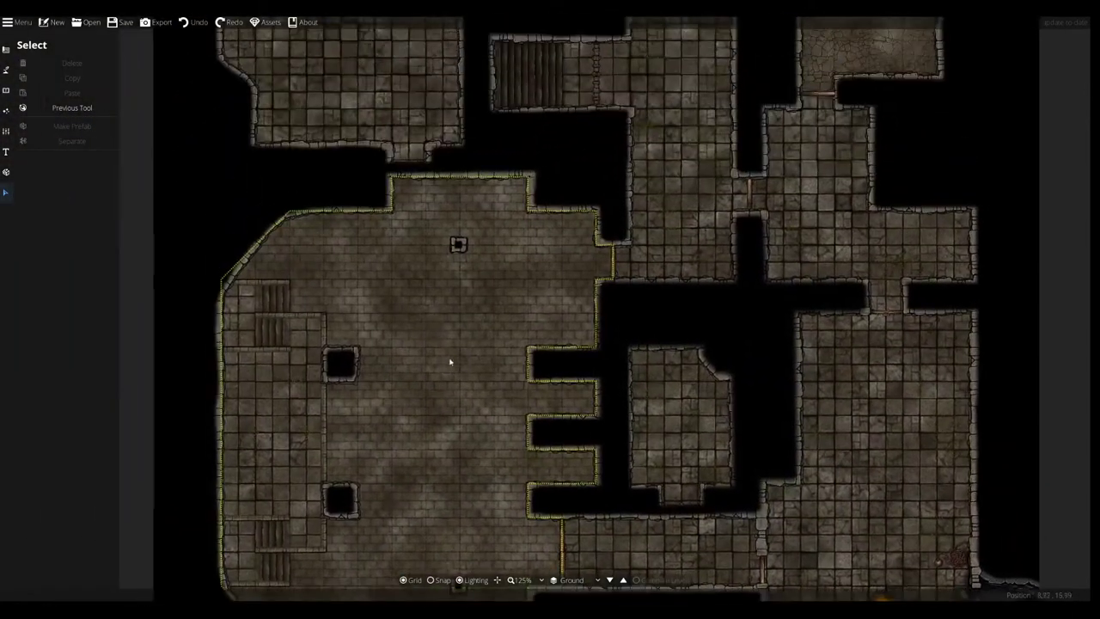
{"action": "left_click_drag", "start_coordinate": [473, 240], "coordinate": [492, 384]}
{"action": "key", "text": "Up"}
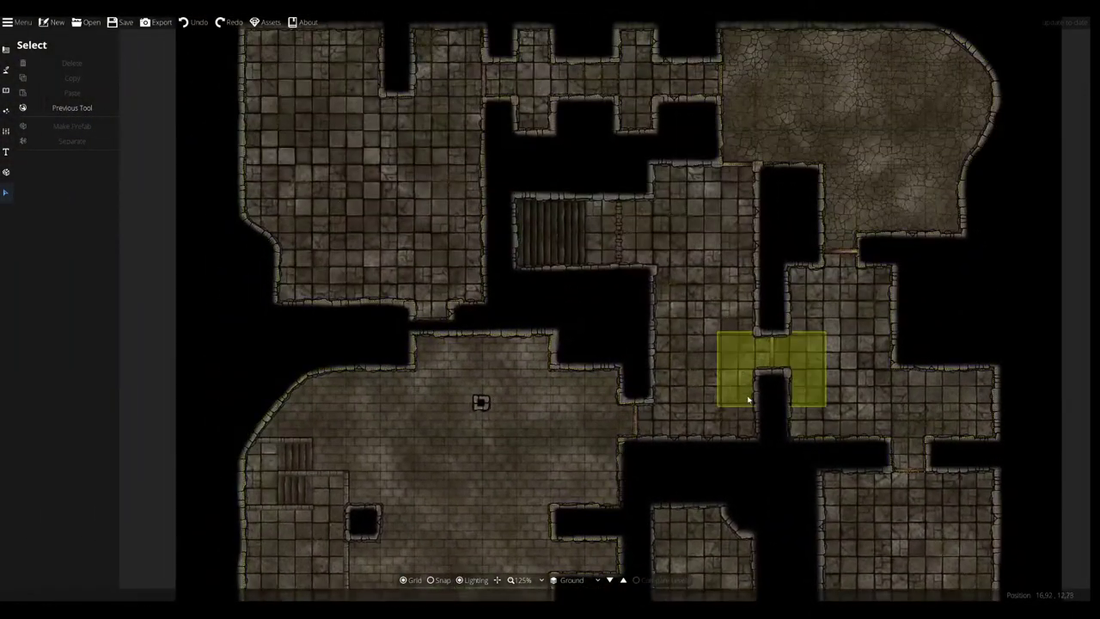
{"action": "key", "text": "Down"}
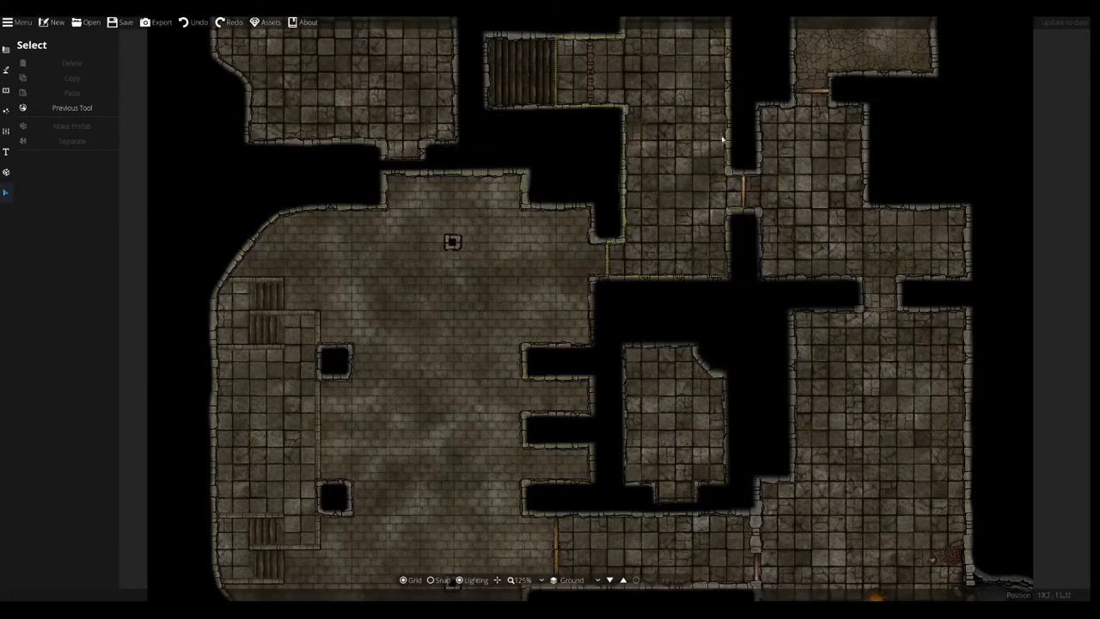
{"action": "key", "text": "Up"}
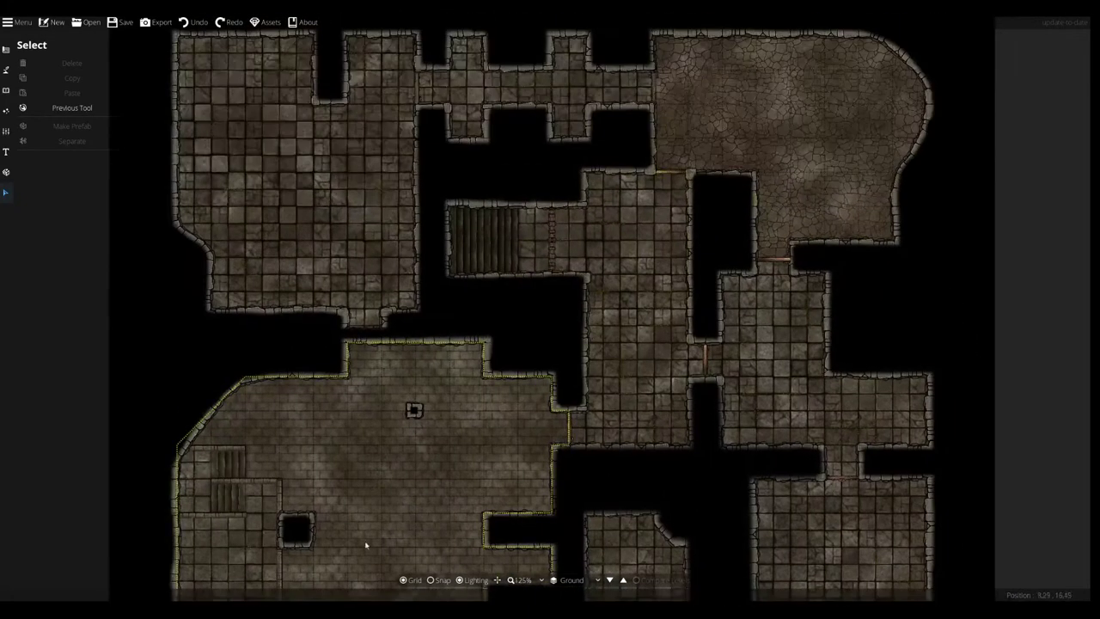
{"action": "left_click_drag", "start_coordinate": [388, 542], "coordinate": [404, 517]}
{"action": "key", "text": "Down"}
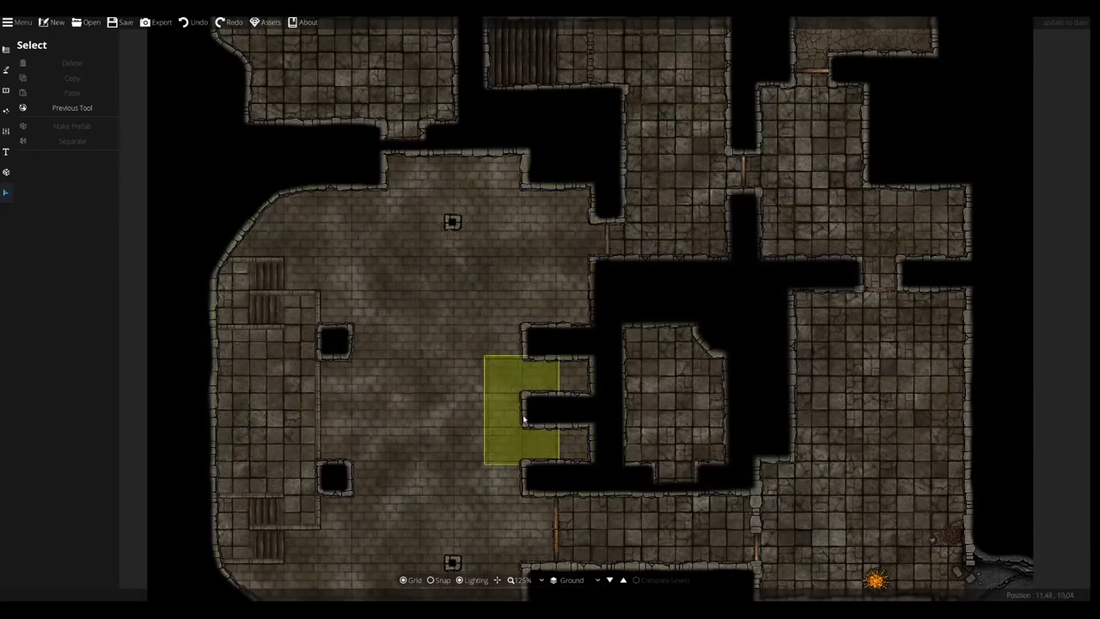
{"action": "key", "text": "Up"}
{"action": "key", "text": "Up"}
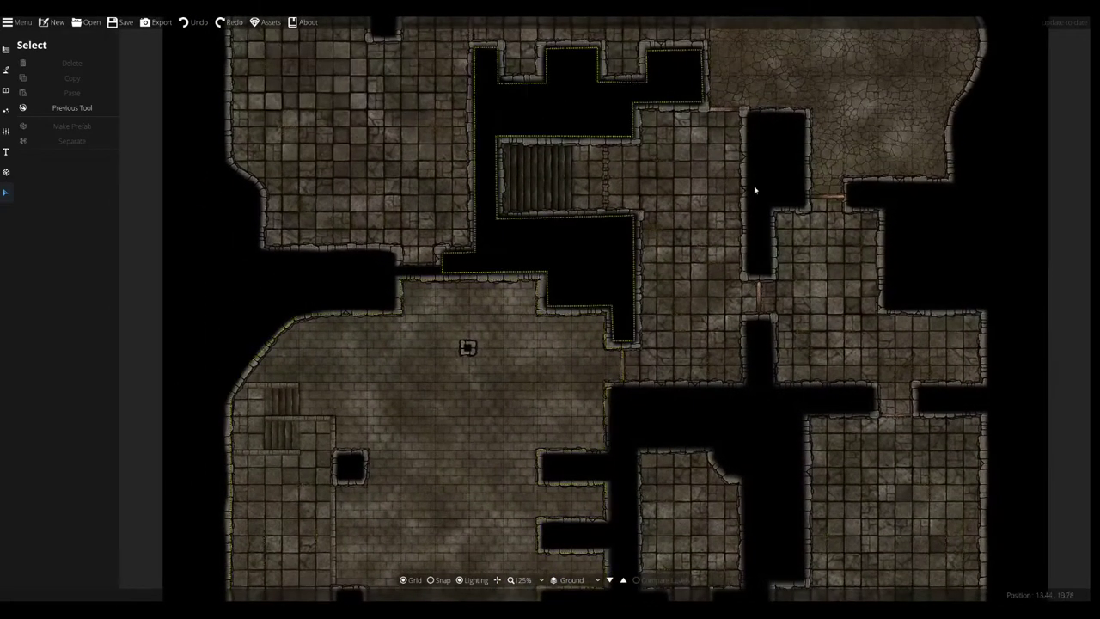
{"action": "left_click_drag", "start_coordinate": [482, 512], "coordinate": [518, 304]}
{"action": "left_click_drag", "start_coordinate": [570, 258], "coordinate": [498, 570]}
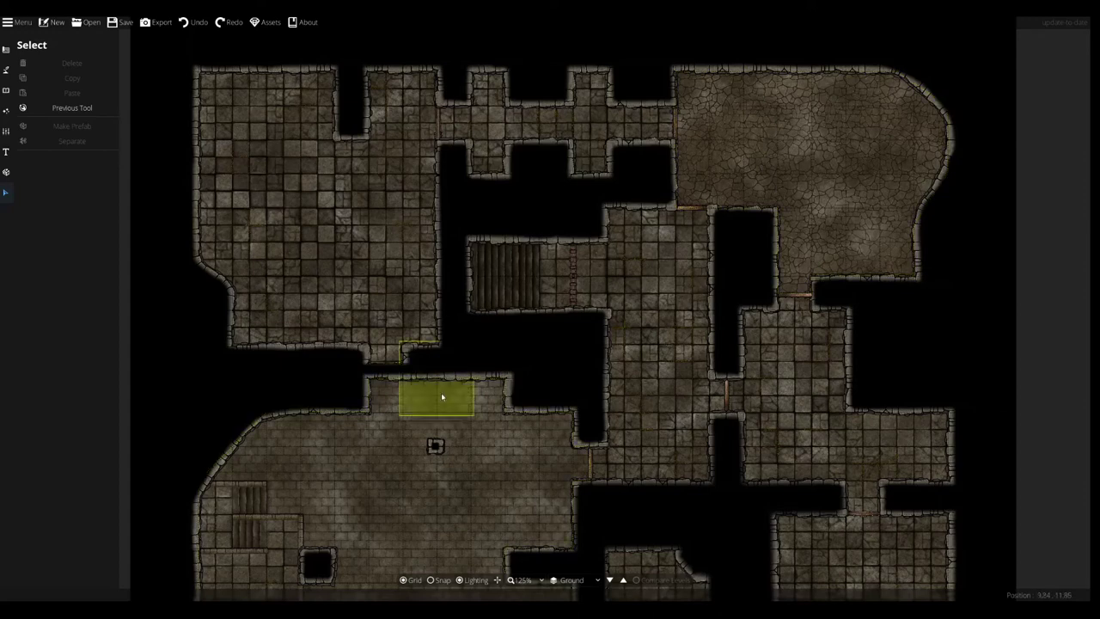
{"action": "left_click_drag", "start_coordinate": [564, 455], "coordinate": [687, 151]}
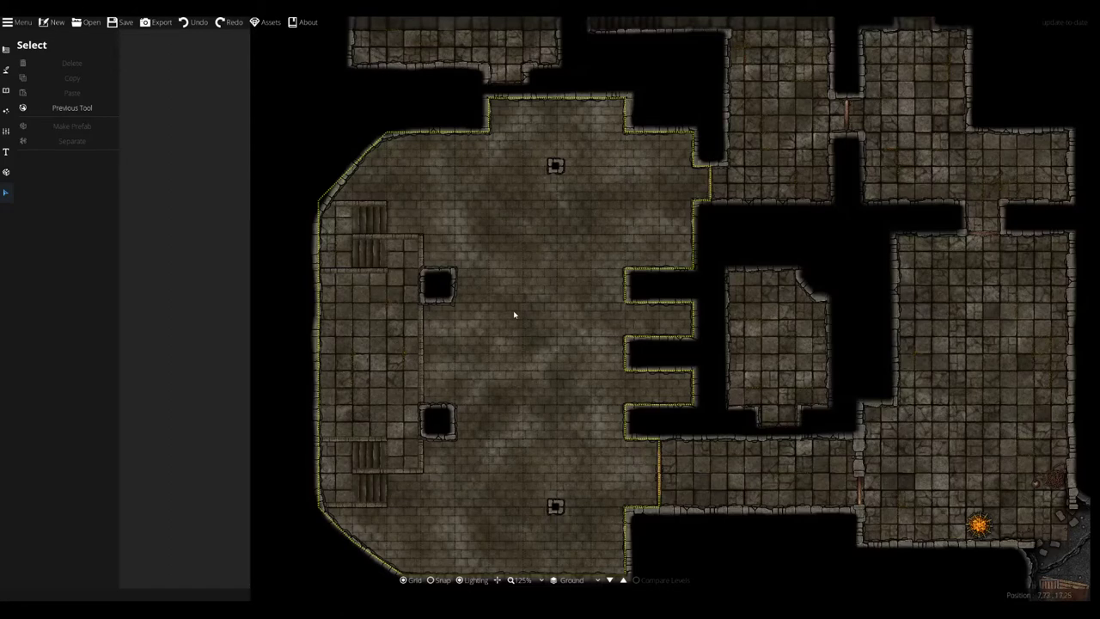
{"action": "left_click_drag", "start_coordinate": [572, 437], "coordinate": [565, 348]}
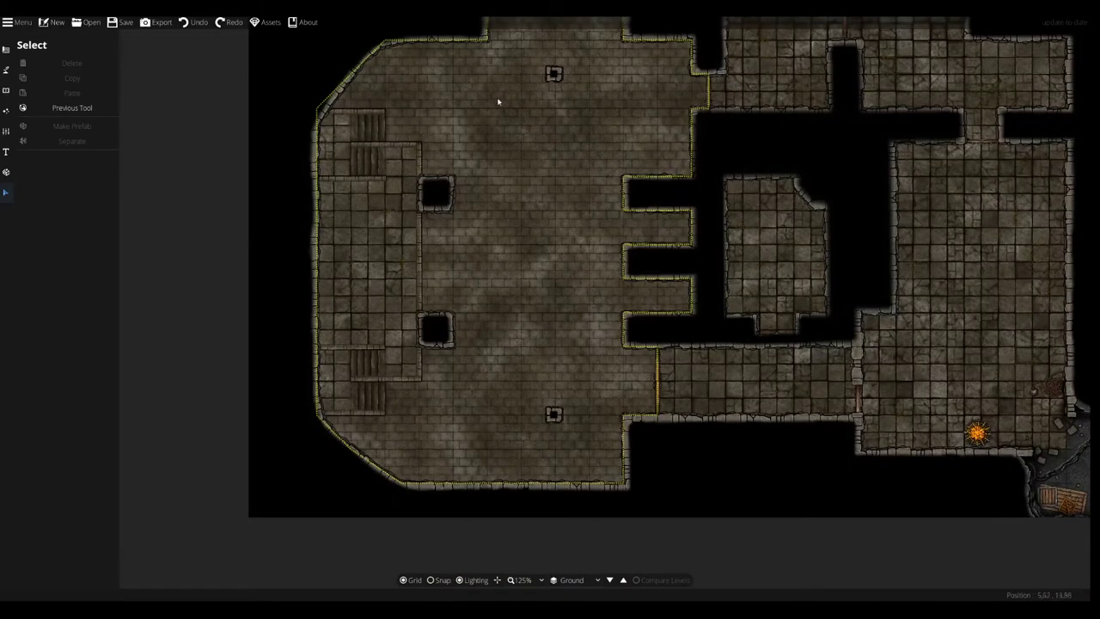
{"action": "left_click_drag", "start_coordinate": [486, 223], "coordinate": [490, 263]}
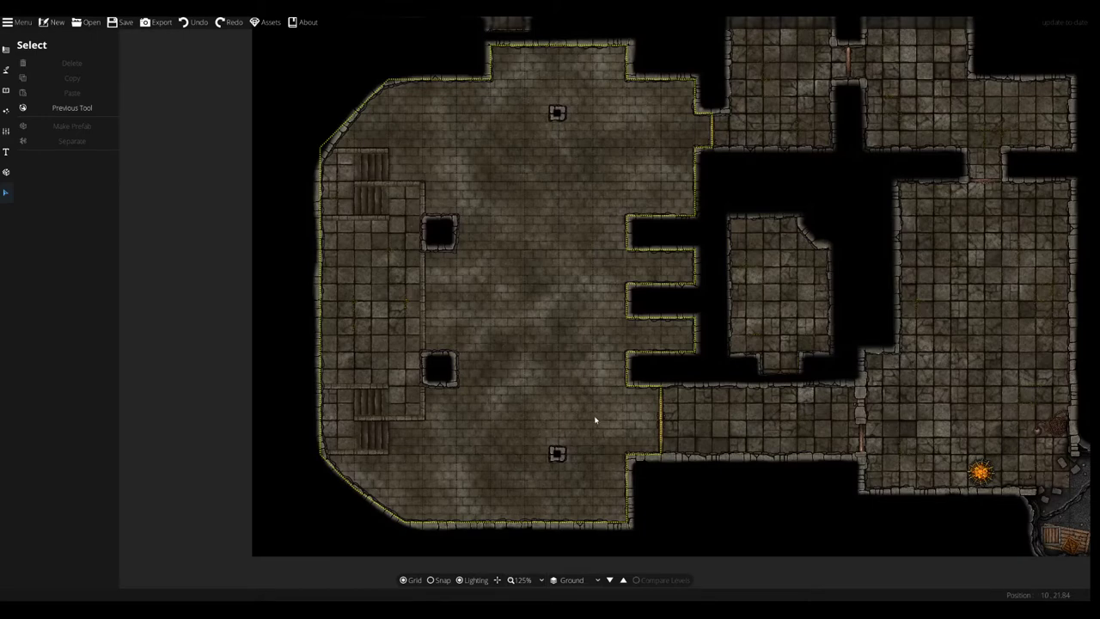
{"action": "left_click_drag", "start_coordinate": [617, 432], "coordinate": [371, 397]}
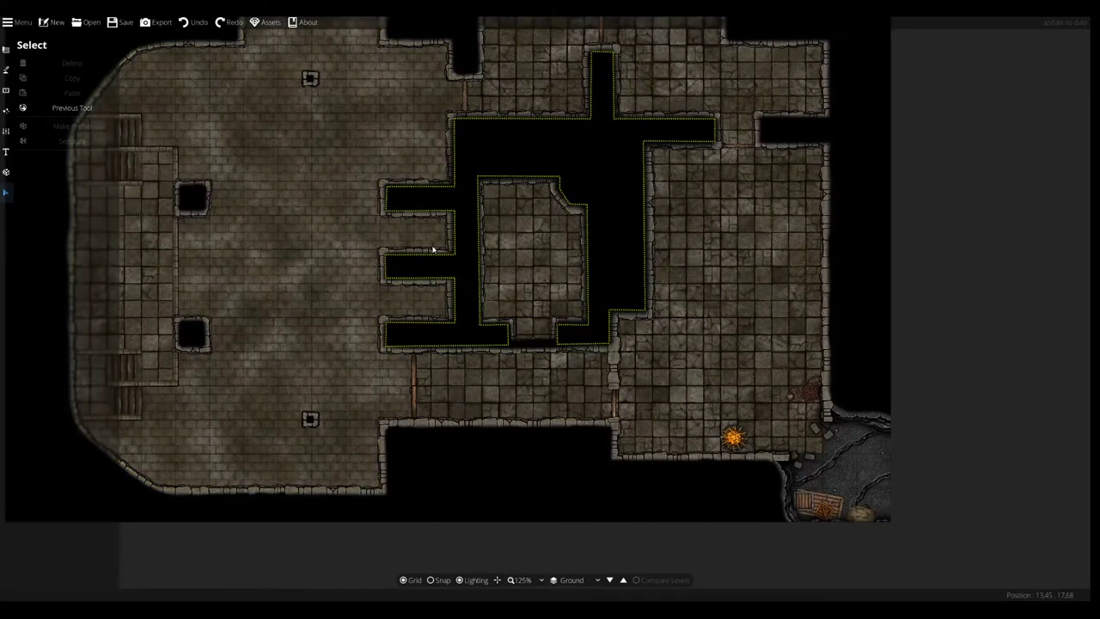
- Choose the solid black pattern for the Pattern Shape Tool
{"action": "scroll", "coordinate": [374, 200], "scroll_direction": "up", "scroll_amount": 3}
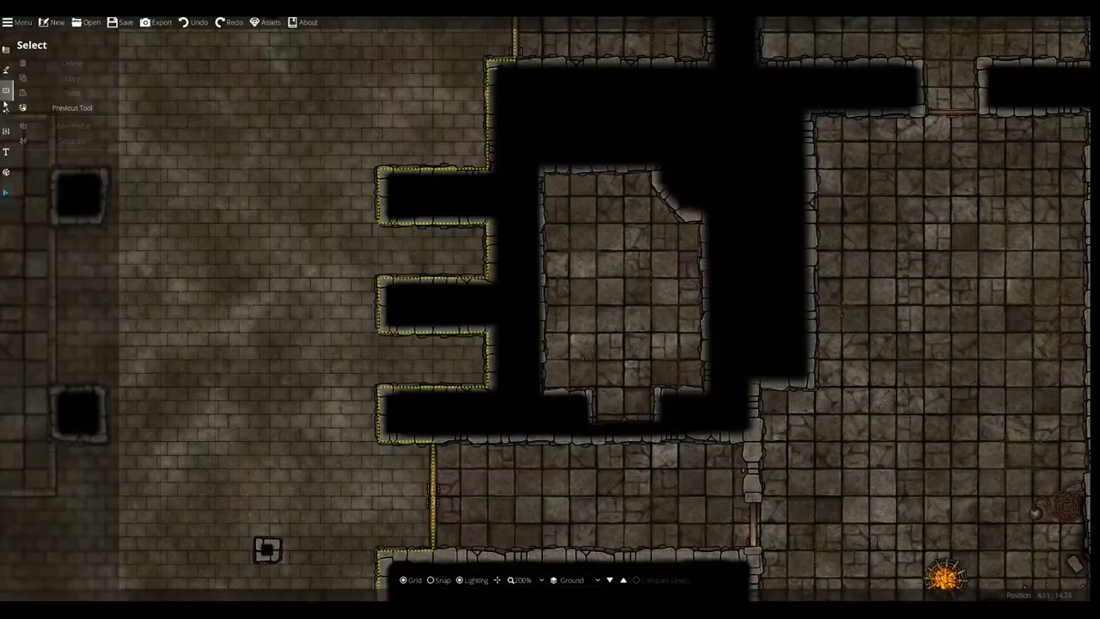
{"action": "left_click", "coordinate": [5, 94]}
{"action": "left_click", "coordinate": [6, 71]}
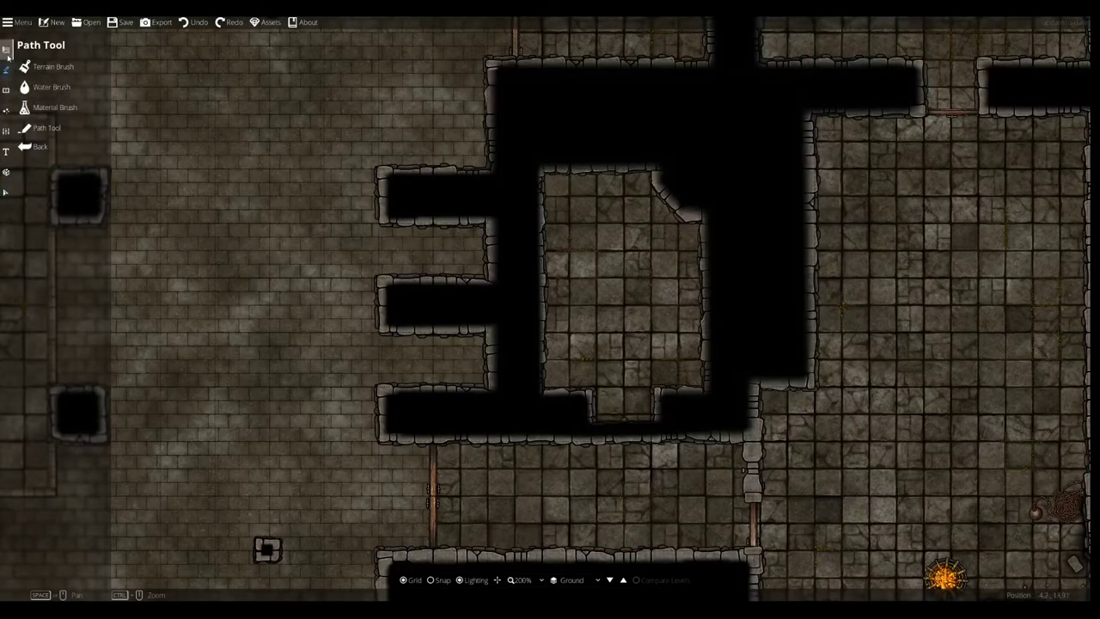
{"action": "left_click", "coordinate": [60, 147]}
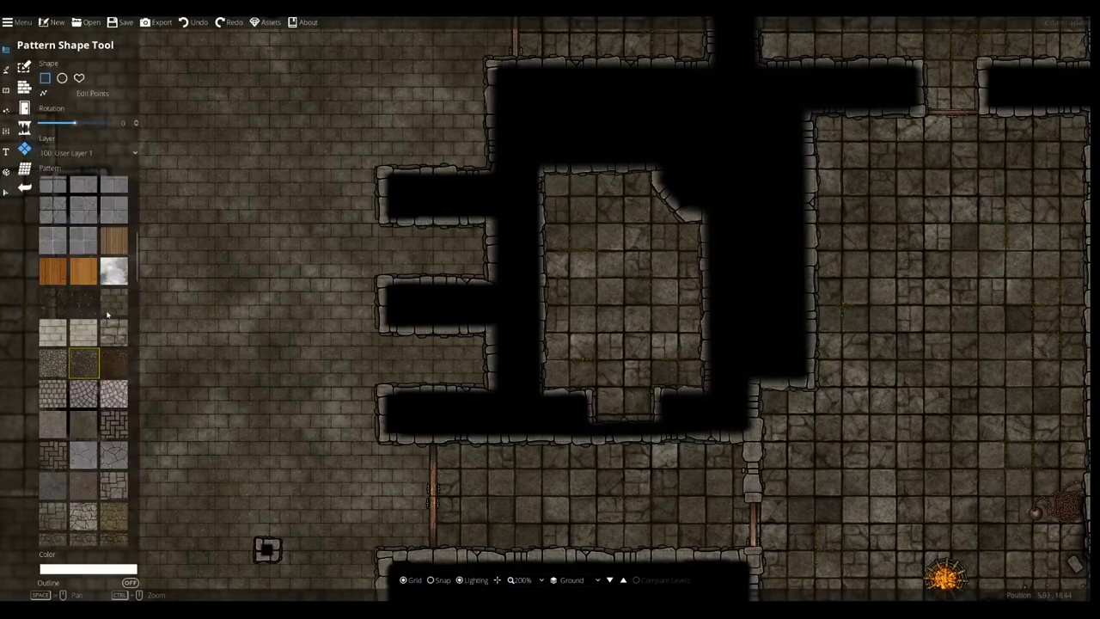
{"action": "scroll", "coordinate": [108, 317], "scroll_direction": "down", "scroll_amount": 10}
{"action": "left_click", "coordinate": [85, 316]}
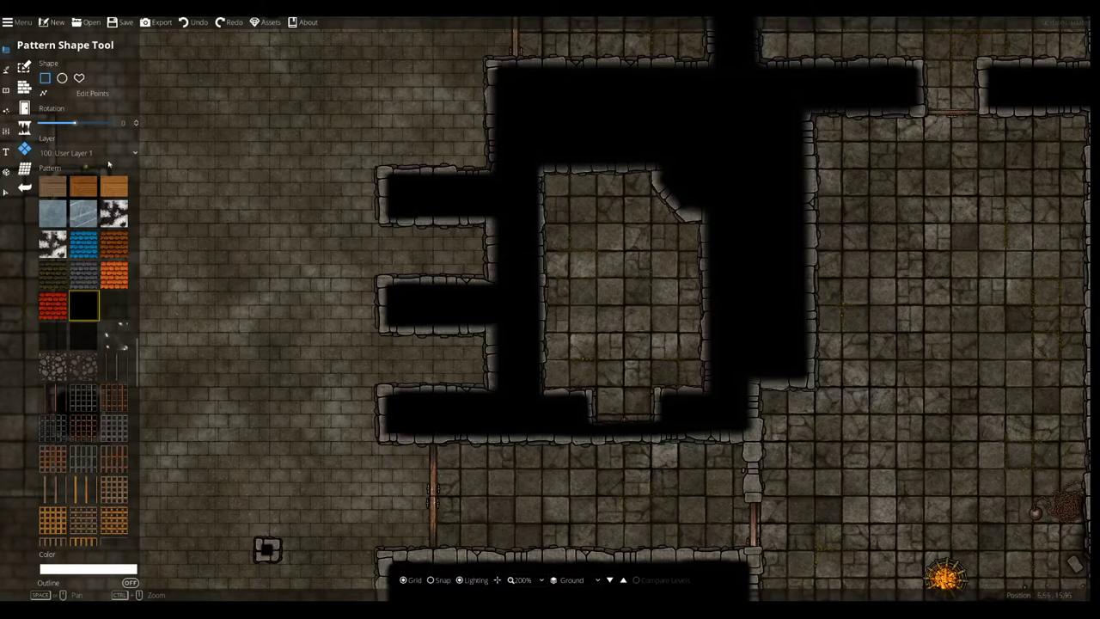
- Inspect the outline of the black shape filling the space around the small enclosed room with the Select tool
{"action": "left_click", "coordinate": [5, 192]}
{"action": "left_click", "coordinate": [634, 129]}
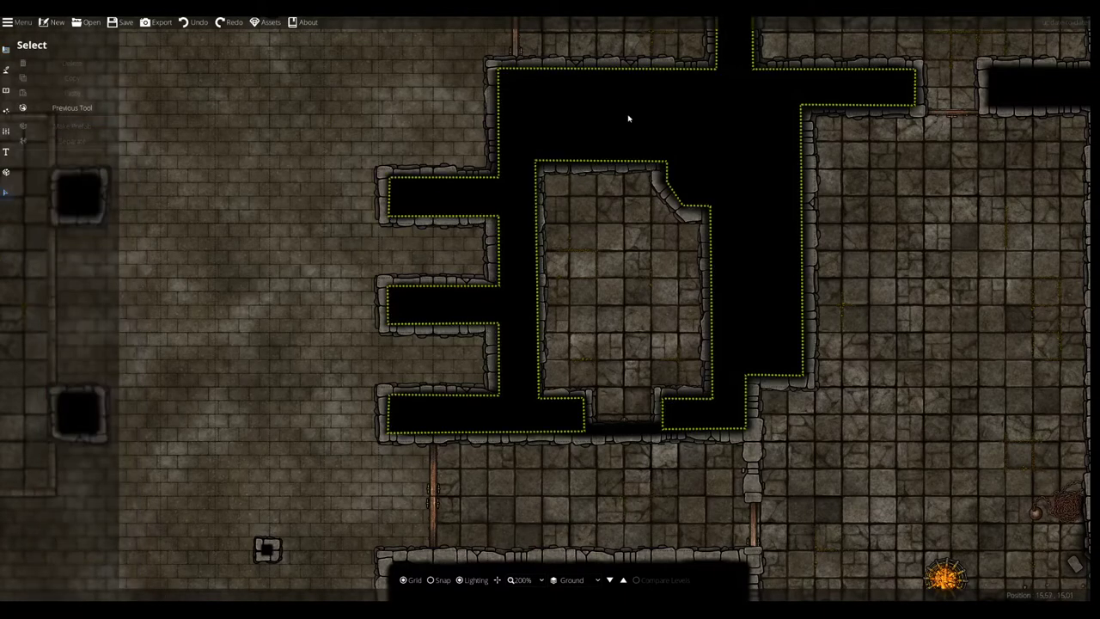
{"action": "key", "text": "Escape"}
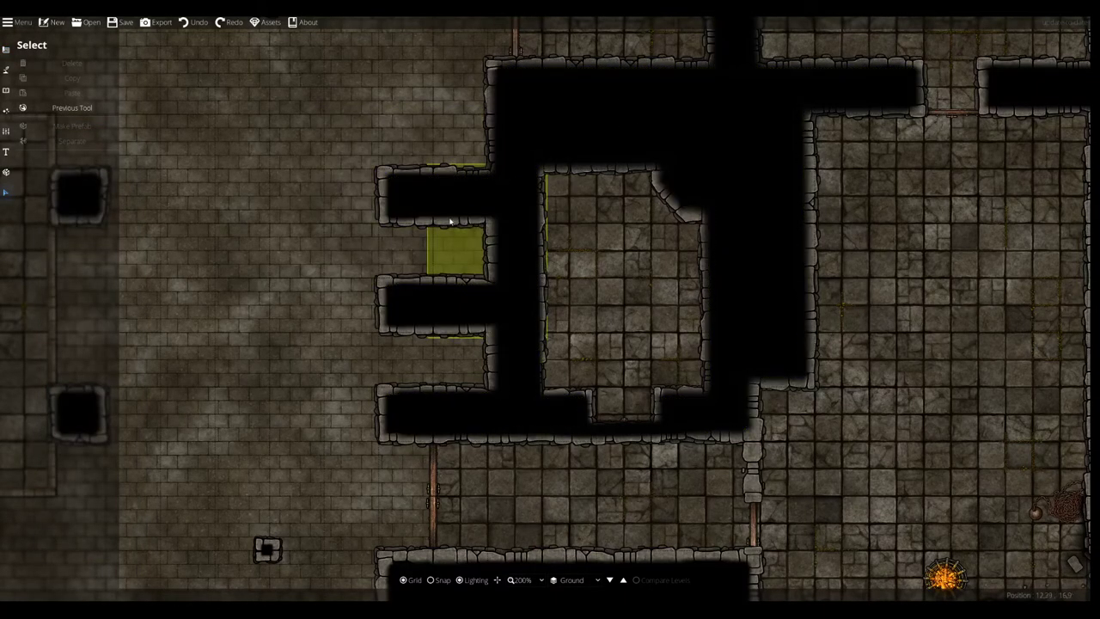
- Turn on point editing for the Path Tool and examine the shadow paths along the walls around the small enclosed room
{"action": "left_click", "coordinate": [6, 70]}
{"action": "left_click", "coordinate": [32, 129]}
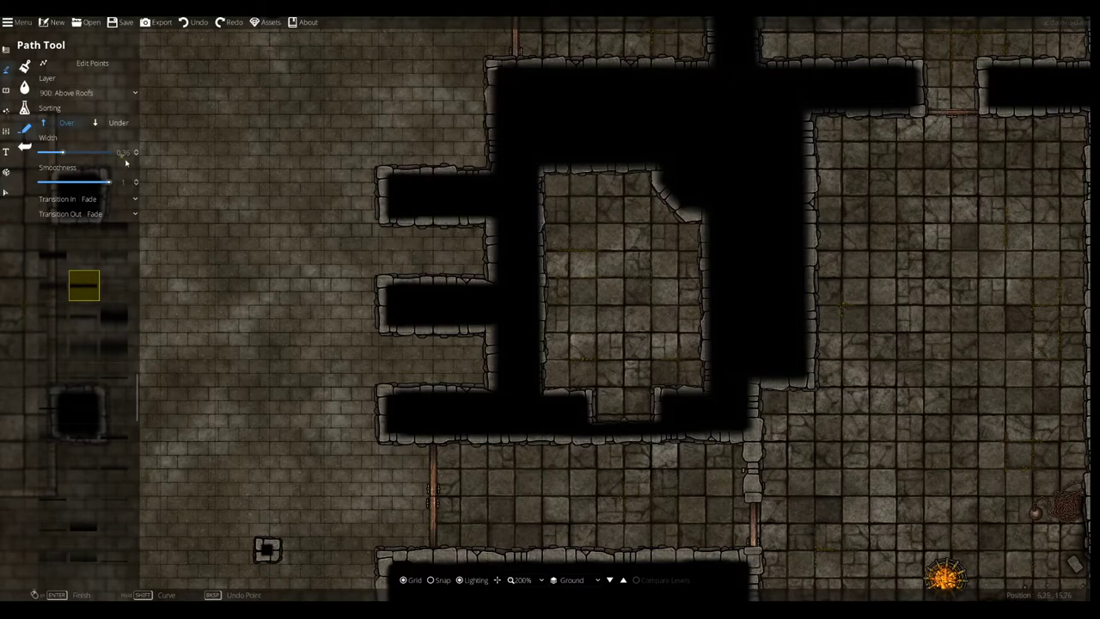
{"action": "left_click", "coordinate": [92, 63]}
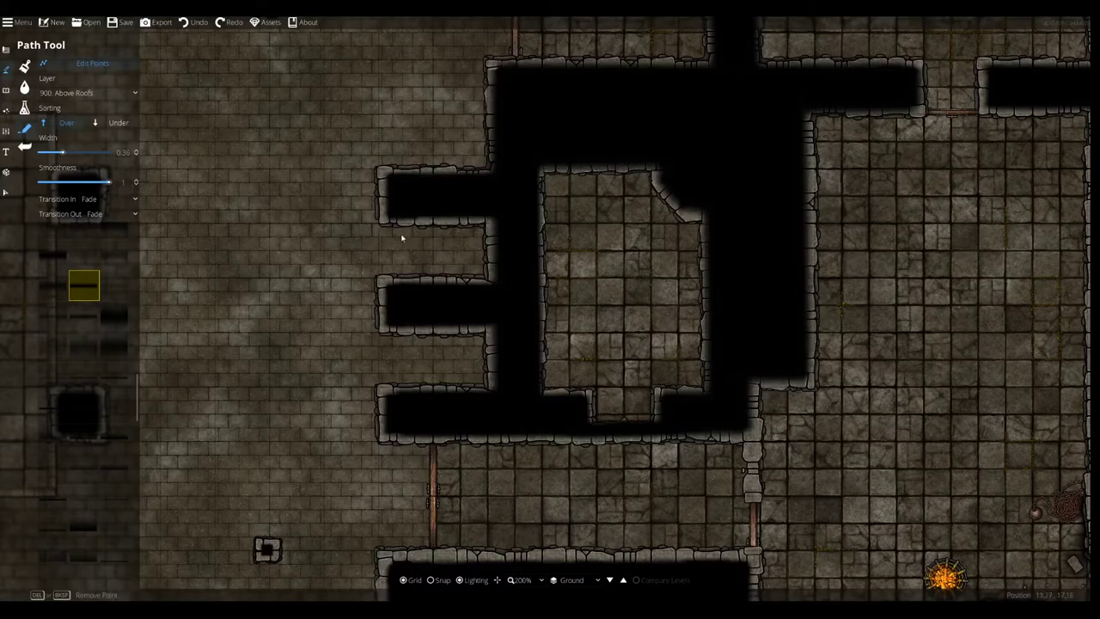
{"action": "left_click_drag", "start_coordinate": [567, 443], "coordinate": [497, 328]}
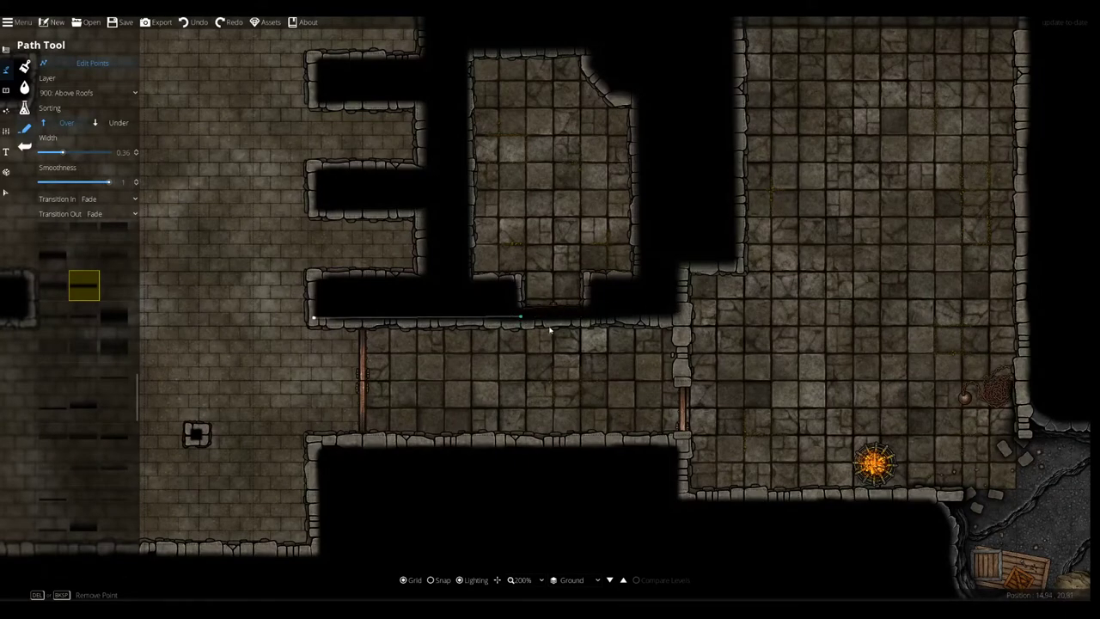
{"action": "left_click_drag", "start_coordinate": [347, 172], "coordinate": [491, 395]}
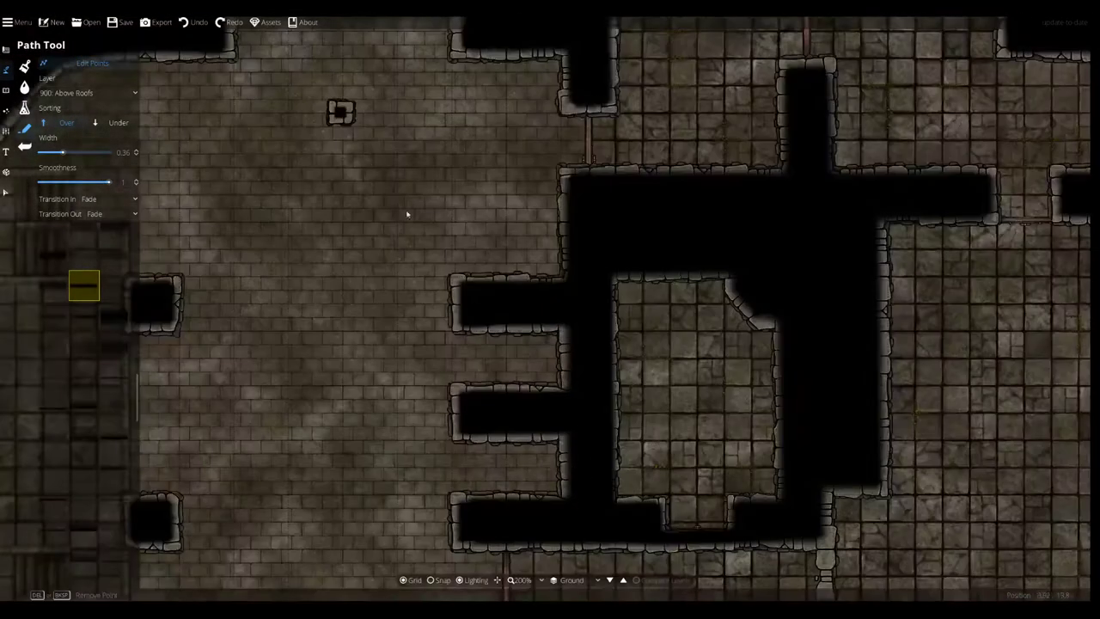
- Examine the shadow paths along the walls of the brick hall, the small enclosed room and the rooms toward the southeast cave corner
{"action": "key", "text": "Up"}
{"action": "key", "text": "Left"}
{"action": "left_click_drag", "start_coordinate": [543, 343], "coordinate": [420, 179]}
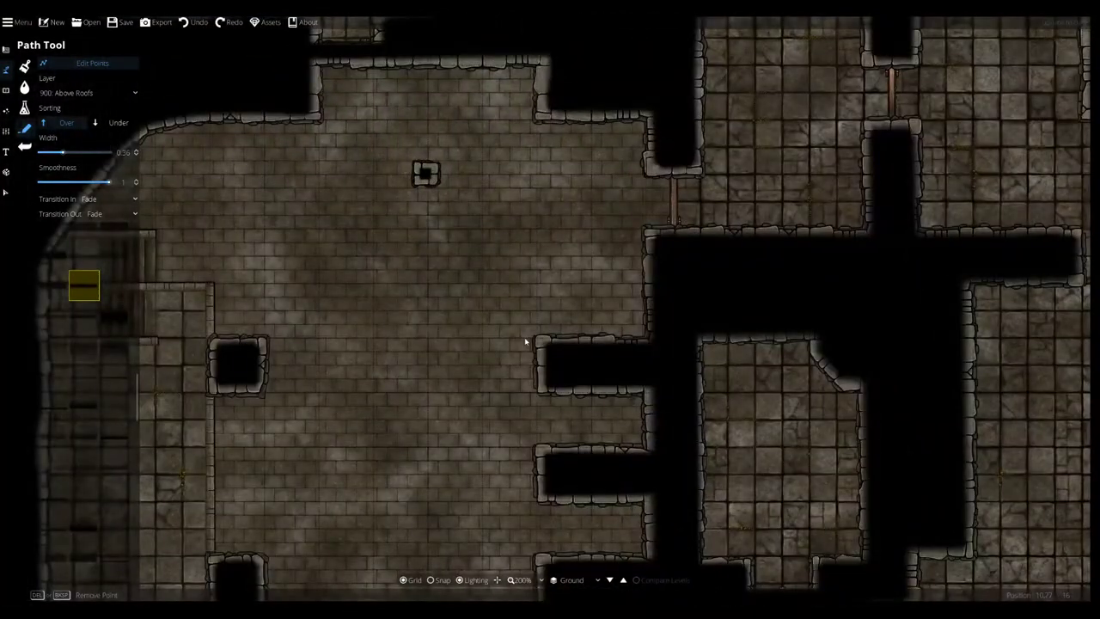
{"action": "key", "text": "Down"}
{"action": "key", "text": "Right"}
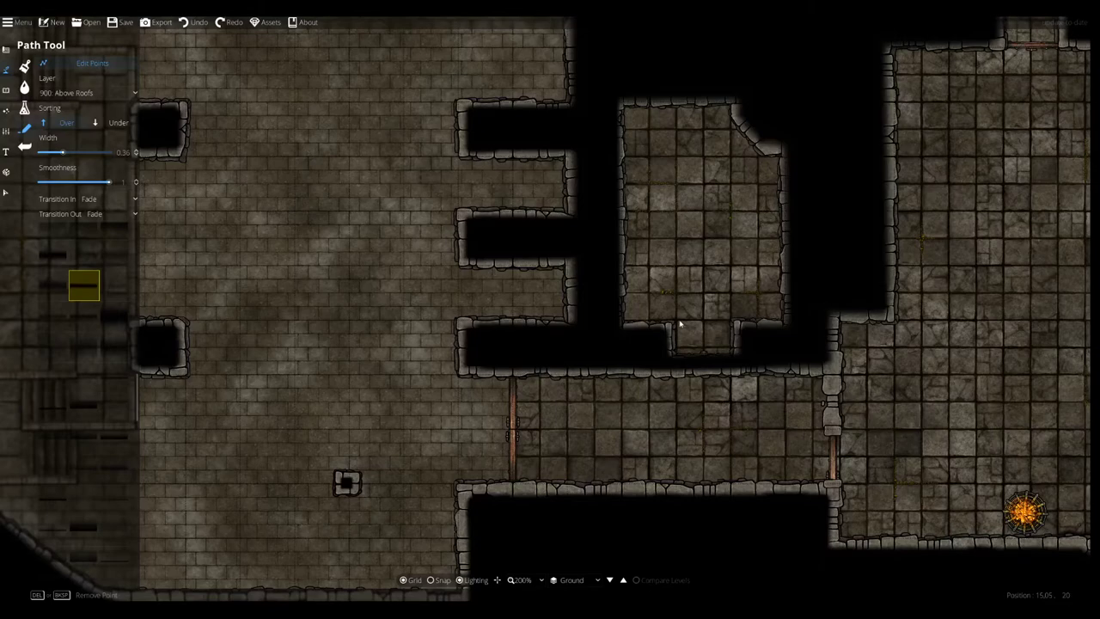
{"action": "left_click_drag", "start_coordinate": [353, 260], "coordinate": [384, 357]}
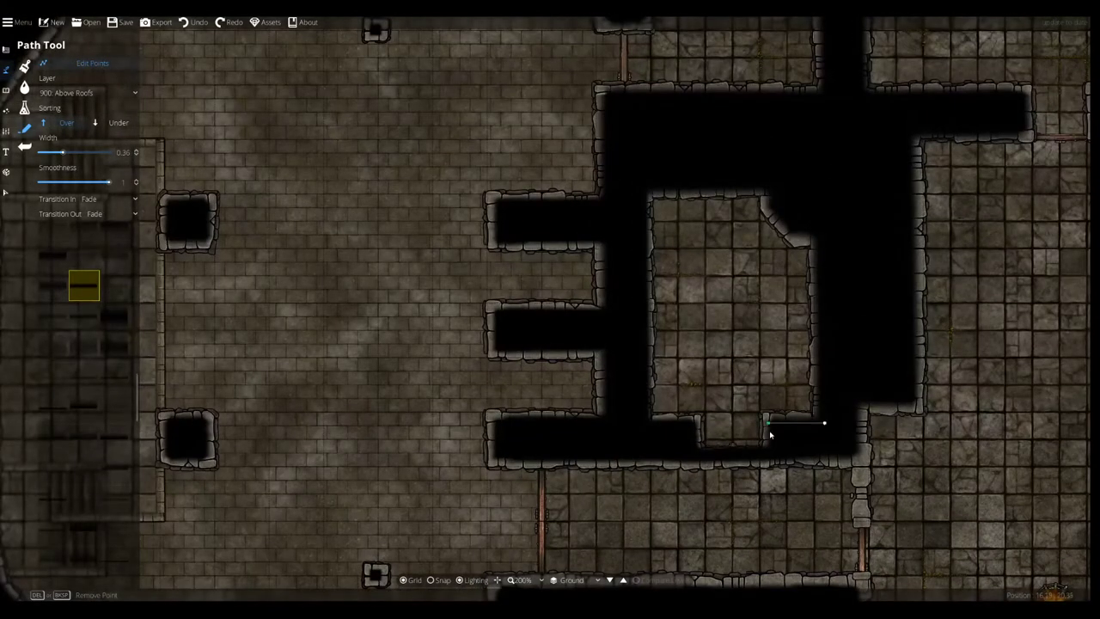
{"action": "left_click_drag", "start_coordinate": [756, 156], "coordinate": [814, 118]}
{"action": "left_click_drag", "start_coordinate": [141, 547], "coordinate": [280, 297]}
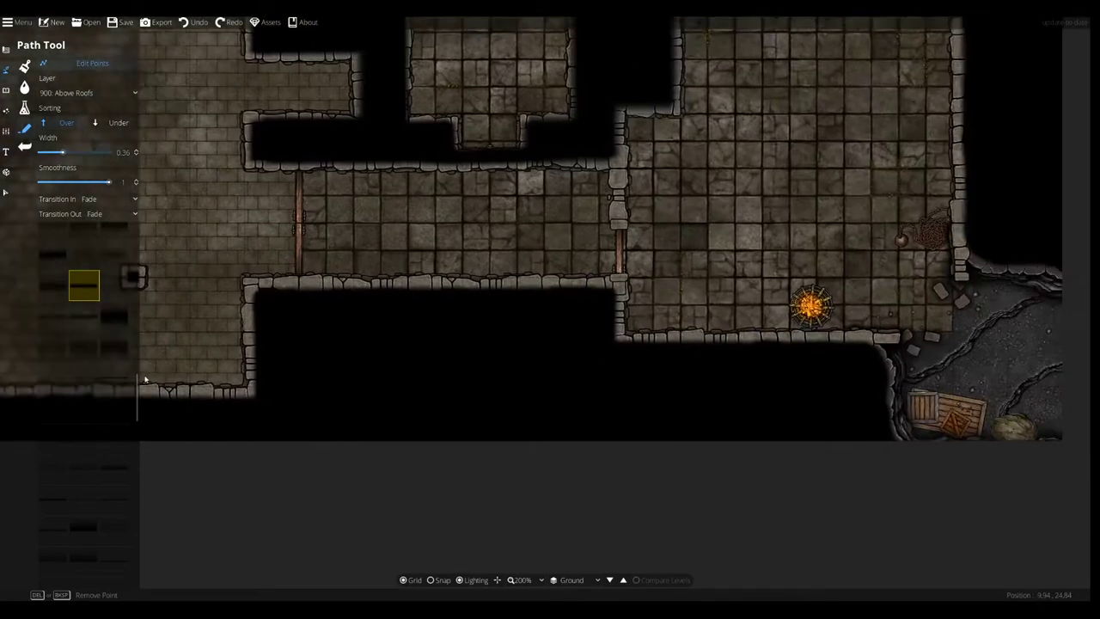
{"action": "key", "text": "Right"}
{"action": "left_click_drag", "start_coordinate": [846, 369], "coordinate": [1014, 293]}
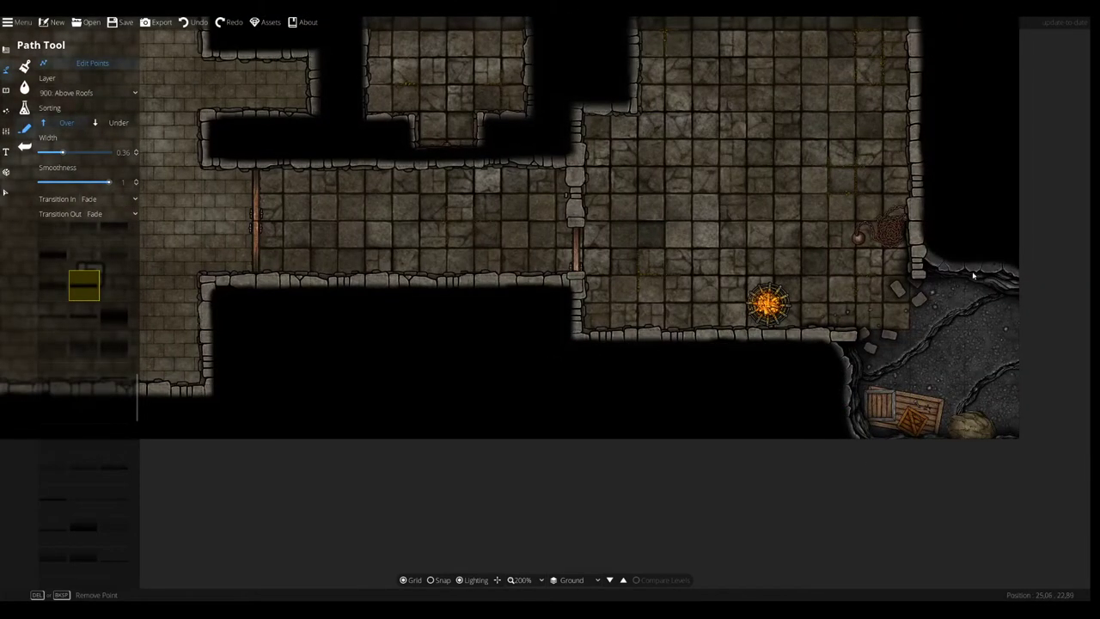
- Examine the walls and shadow paths around the northern alcove corridor, the staircase room and the neighbouring tiled rooms
{"action": "left_click_drag", "start_coordinate": [847, 125], "coordinate": [868, 608]}
{"action": "left_click_drag", "start_coordinate": [681, 257], "coordinate": [776, 513]}
{"action": "left_click_drag", "start_coordinate": [758, 191], "coordinate": [839, 452]}
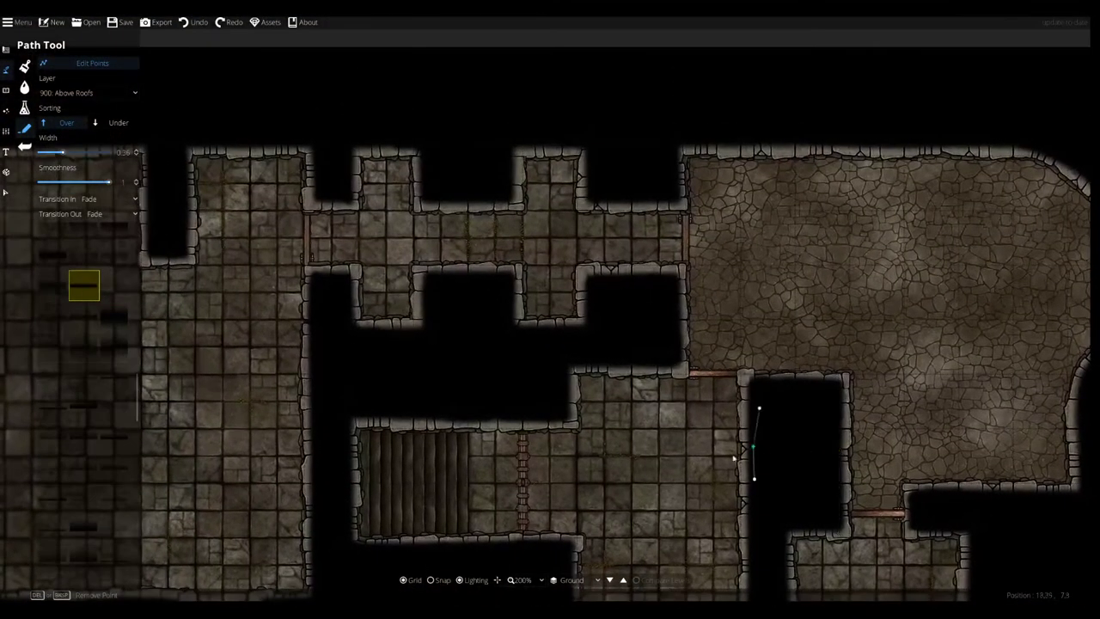
{"action": "left_click_drag", "start_coordinate": [454, 489], "coordinate": [619, 379]}
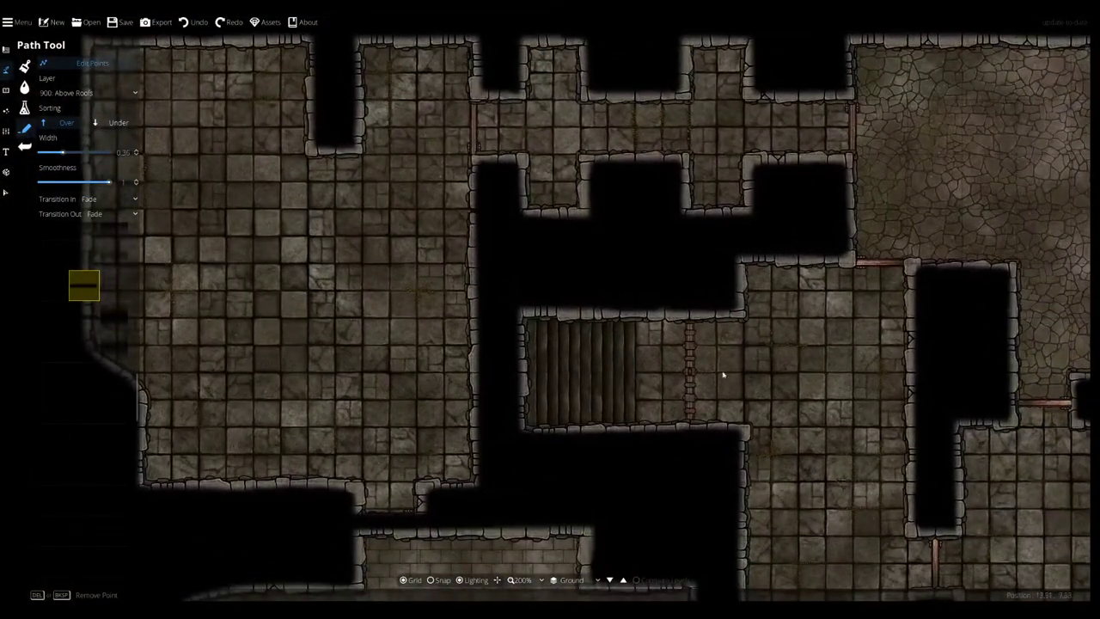
{"action": "mouse_move", "coordinate": [737, 432]}
{"action": "left_mouse_down"}
{"action": "mouse_move", "coordinate": [685, 426]}
{"action": "mouse_move", "coordinate": [715, 430]}
{"action": "mouse_move", "coordinate": [590, 352]}
{"action": "left_mouse_up"}
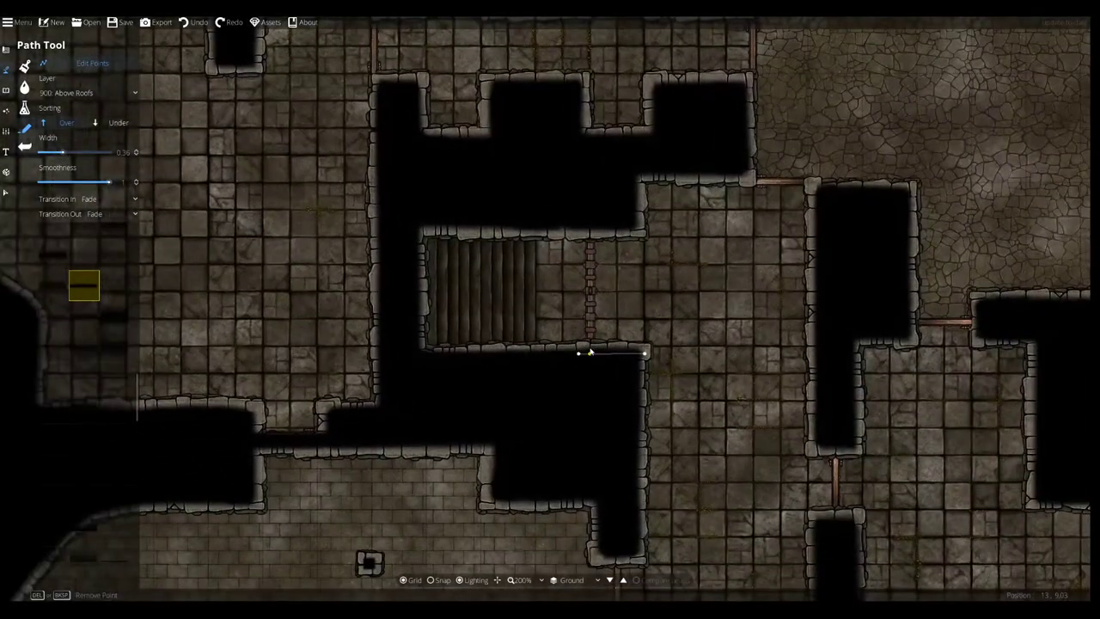
{"action": "left_click_drag", "start_coordinate": [584, 434], "coordinate": [665, 408]}
{"action": "left_click_drag", "start_coordinate": [357, 243], "coordinate": [443, 340]}
{"action": "left_click_drag", "start_coordinate": [731, 455], "coordinate": [470, 344]}
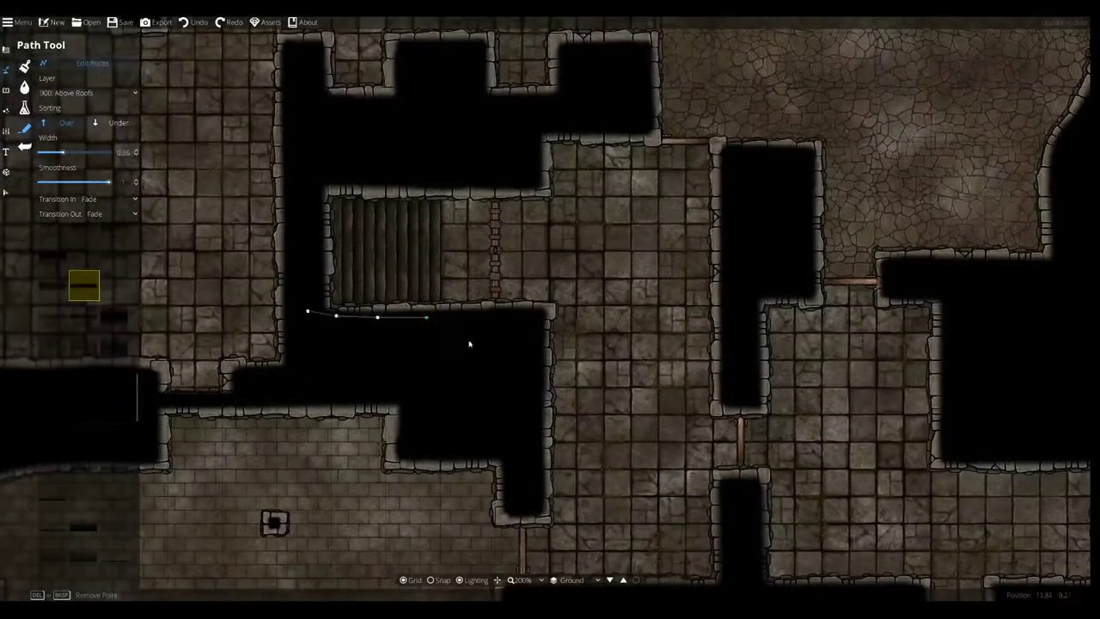
{"action": "key", "text": "Escape"}
{"action": "left_click_drag", "start_coordinate": [602, 282], "coordinate": [640, 332]}
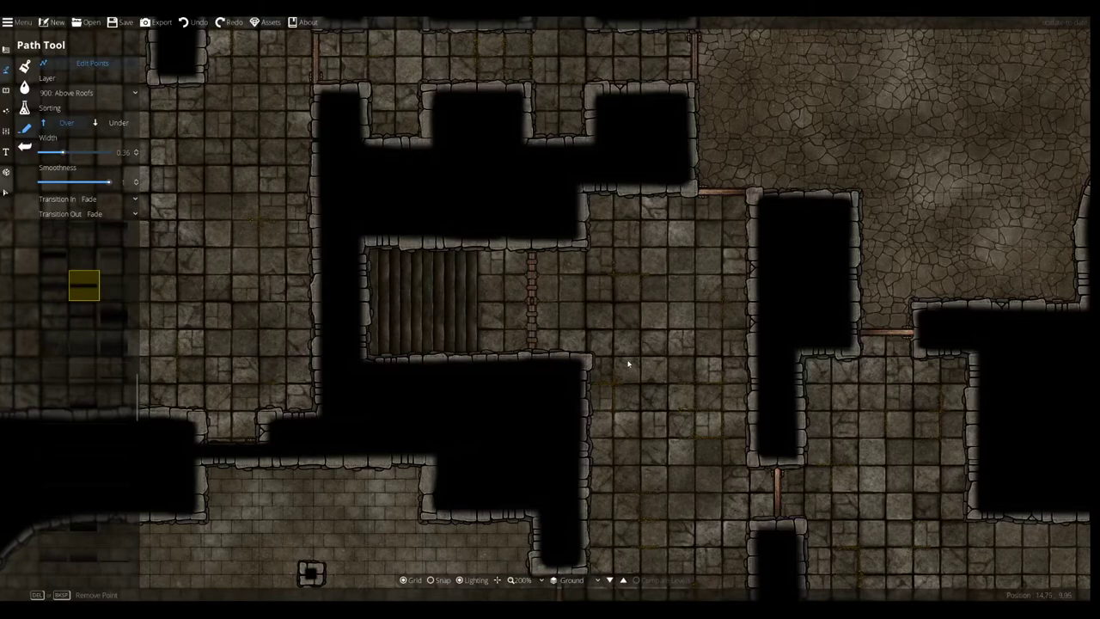
{"action": "left_click_drag", "start_coordinate": [644, 448], "coordinate": [638, 236]}
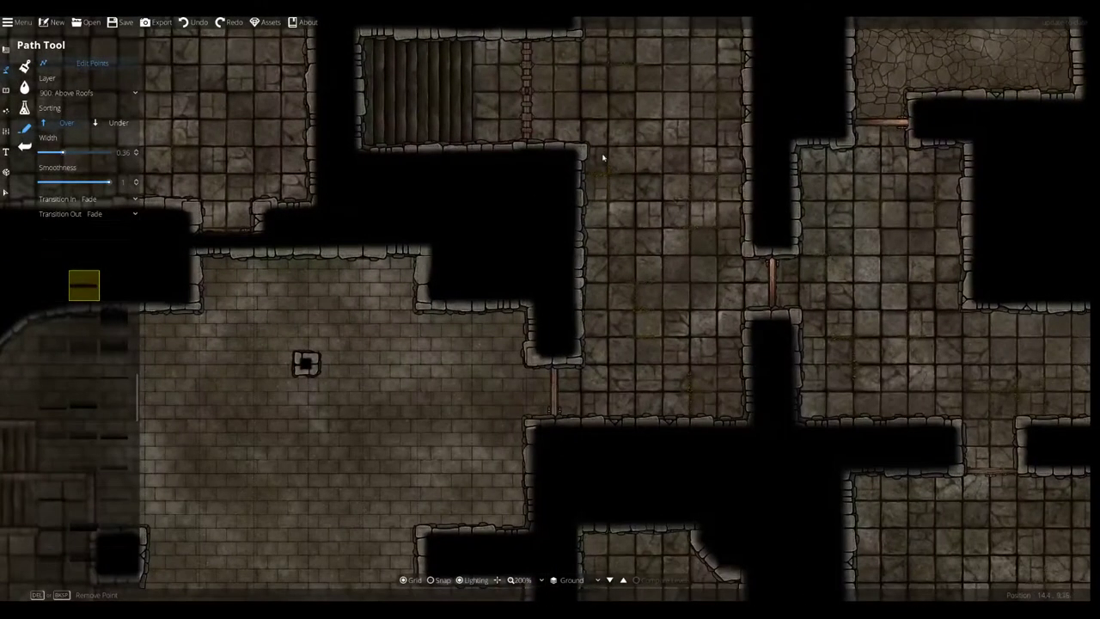
{"action": "left_click_drag", "start_coordinate": [603, 157], "coordinate": [616, 277]}
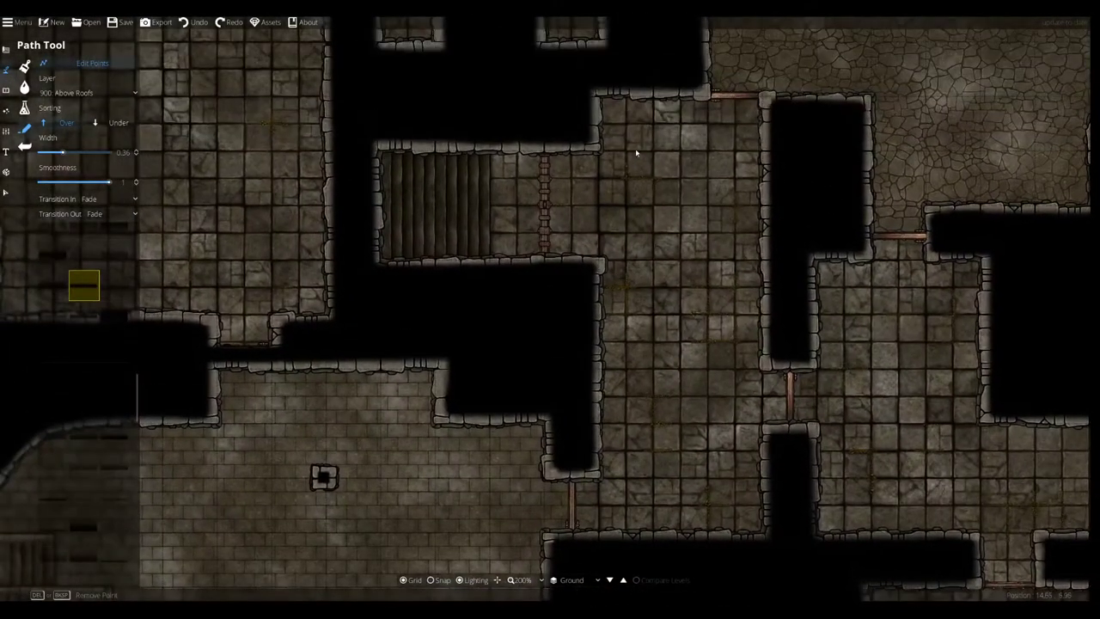
- Switch to the Pattern Shape Tool and choose an overlay pattern for the tiled floors from below the grate patterns
{"action": "left_click", "coordinate": [6, 90]}
{"action": "left_click", "coordinate": [7, 70]}
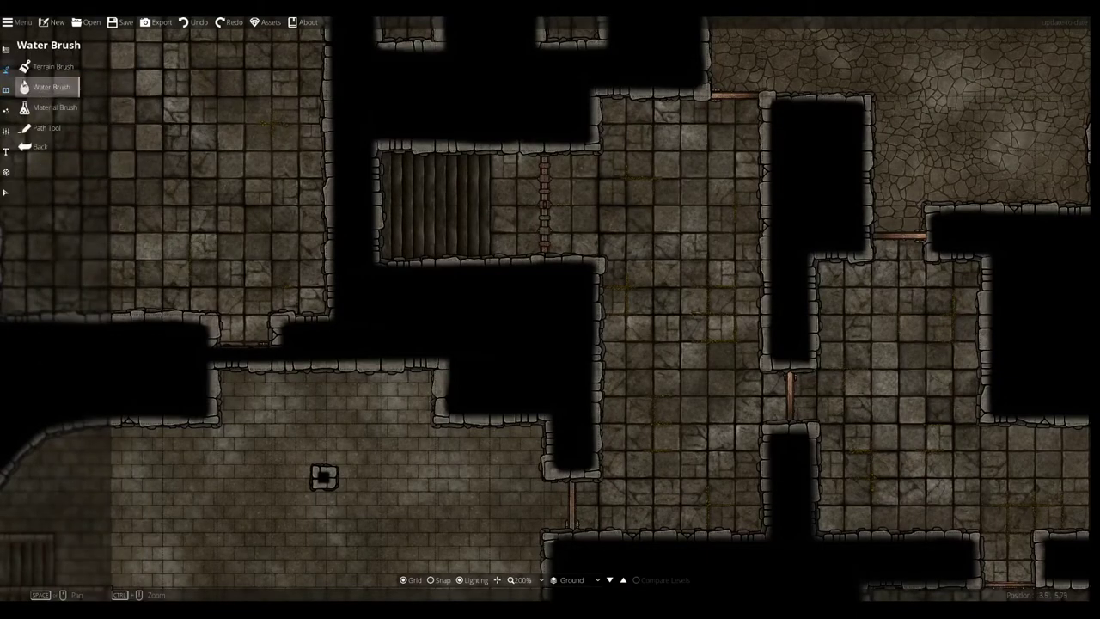
{"action": "left_click", "coordinate": [6, 89]}
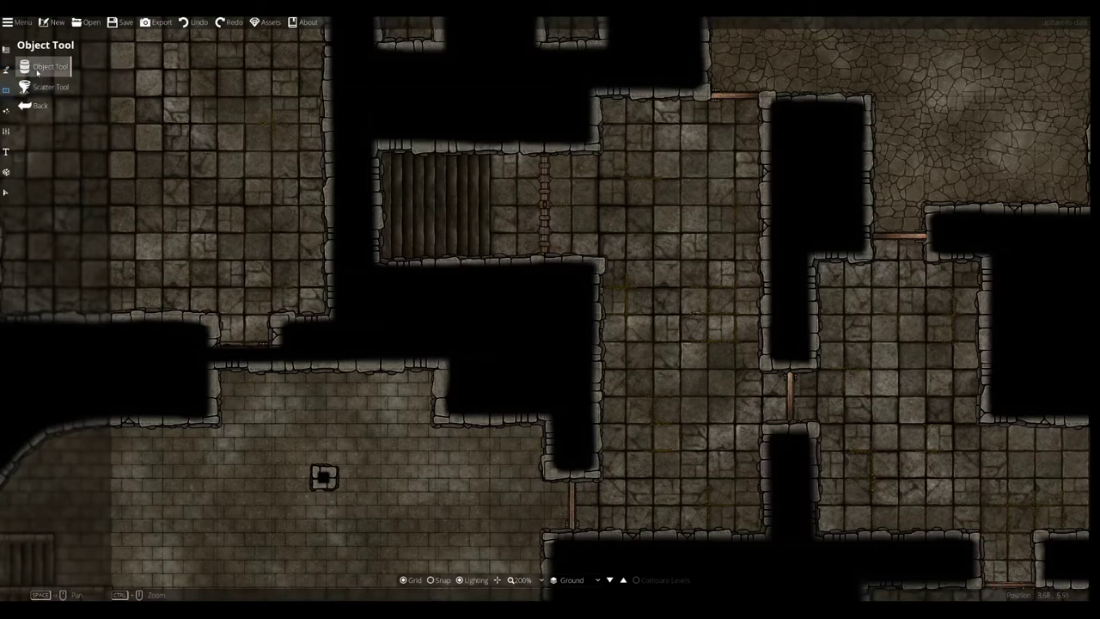
{"action": "left_click", "coordinate": [7, 69]}
{"action": "left_click", "coordinate": [58, 128]}
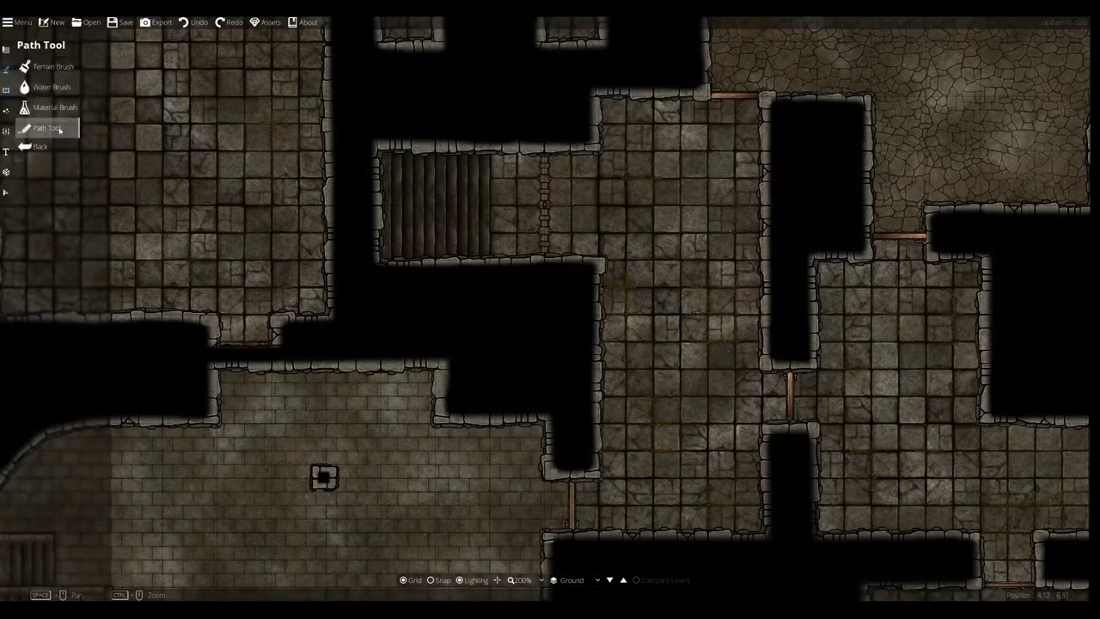
{"action": "left_click", "coordinate": [6, 49]}
{"action": "left_click", "coordinate": [52, 149]}
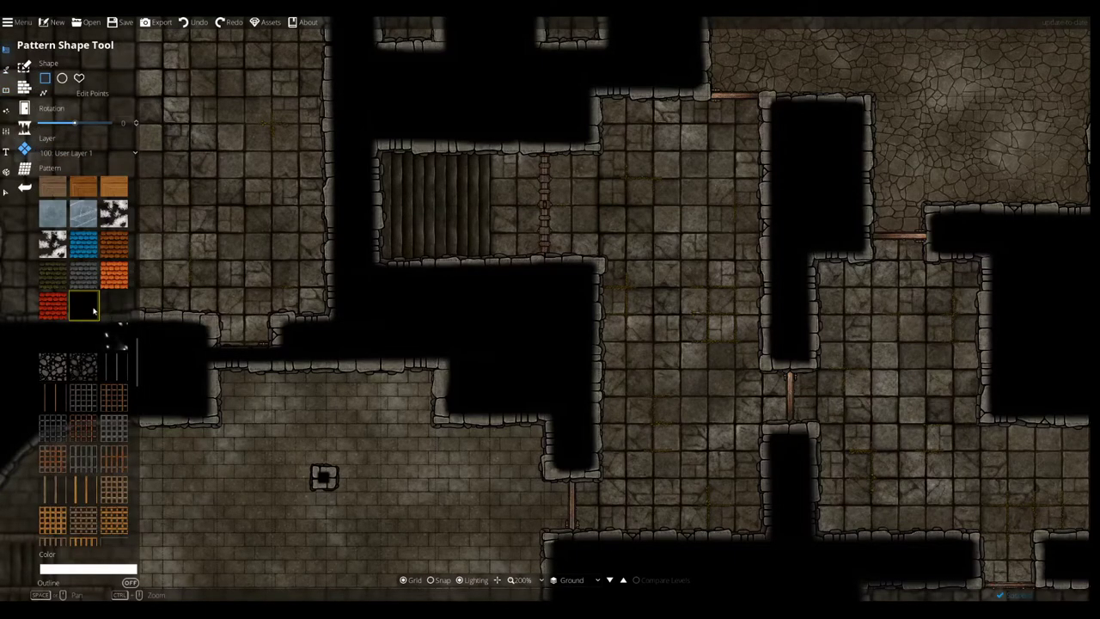
{"action": "scroll", "coordinate": [104, 393], "scroll_direction": "down", "scroll_amount": 3}
{"action": "left_click", "coordinate": [97, 493]}
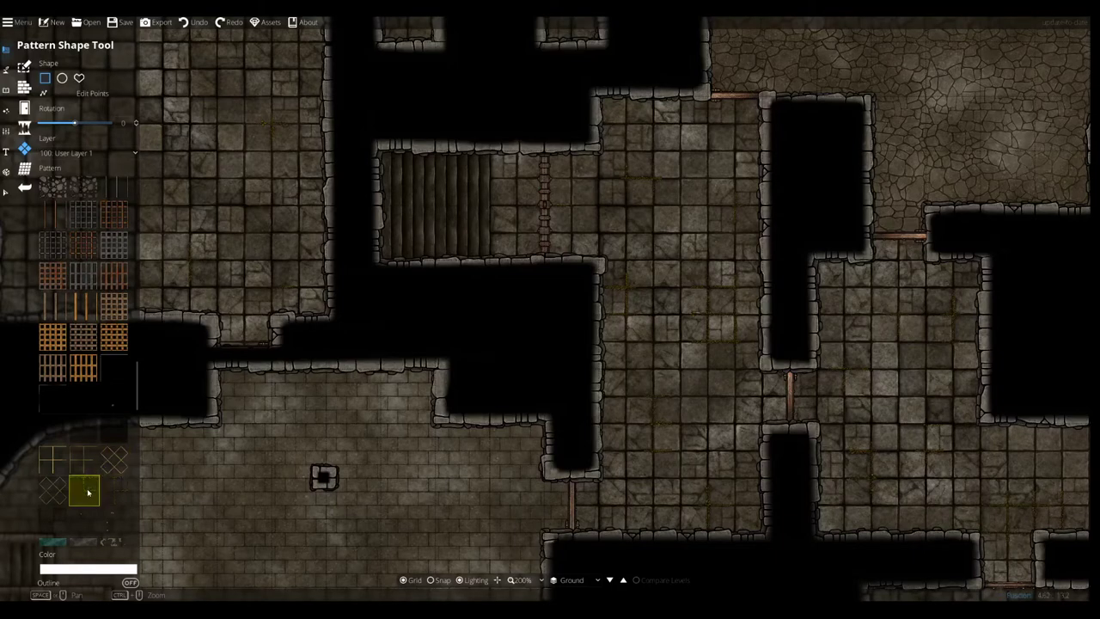
{"action": "left_click", "coordinate": [114, 490]}
- Inspect the moss along the floor joints close up and the tile detail in the large brazier room and its adjoining corridor
{"action": "scroll", "coordinate": [536, 481], "scroll_direction": "up", "scroll_amount": 5}
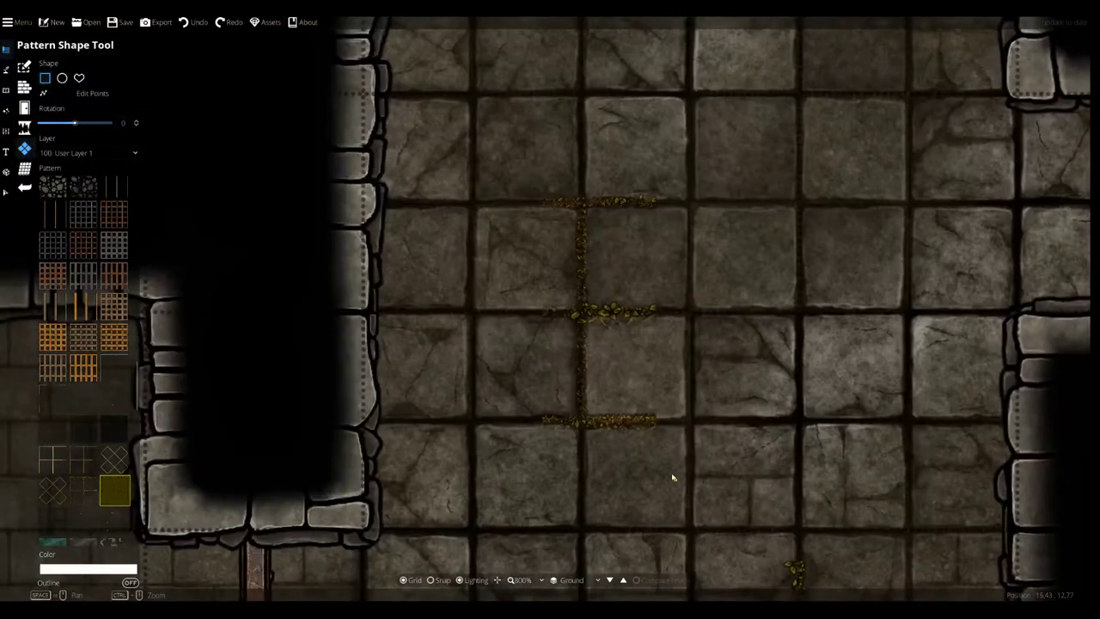
{"action": "scroll", "coordinate": [673, 478], "scroll_direction": "down", "scroll_amount": 1}
{"action": "left_click_drag", "start_coordinate": [674, 477], "coordinate": [527, 200]}
{"action": "scroll", "coordinate": [650, 273], "scroll_direction": "down", "scroll_amount": 4}
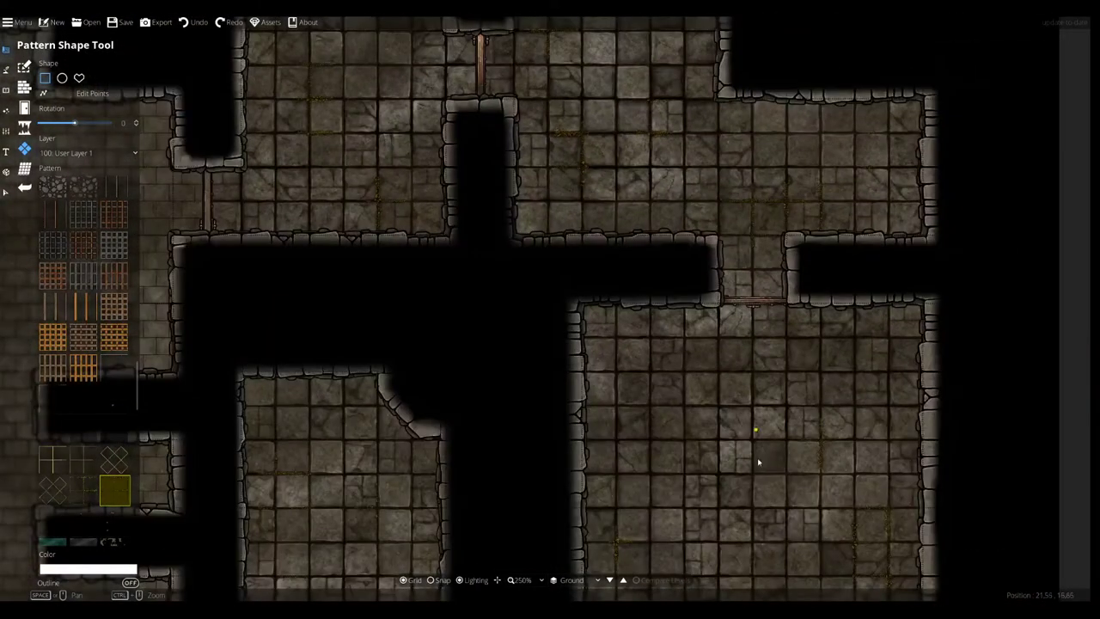
{"action": "left_click_drag", "start_coordinate": [758, 462], "coordinate": [650, 91]}
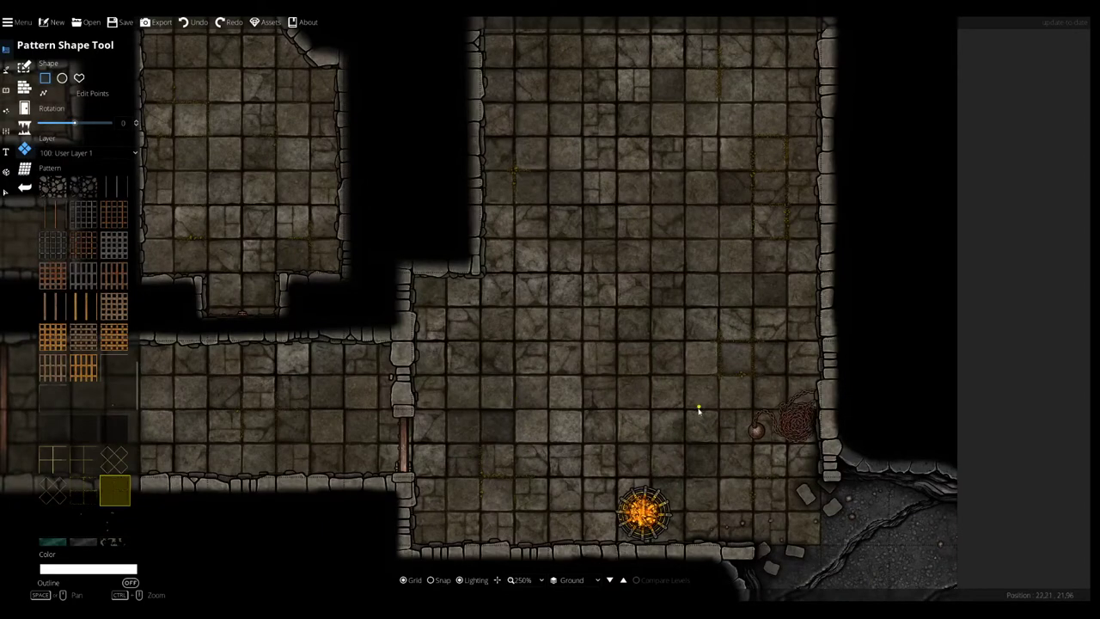
{"action": "left_click_drag", "start_coordinate": [240, 380], "coordinate": [658, 363]}
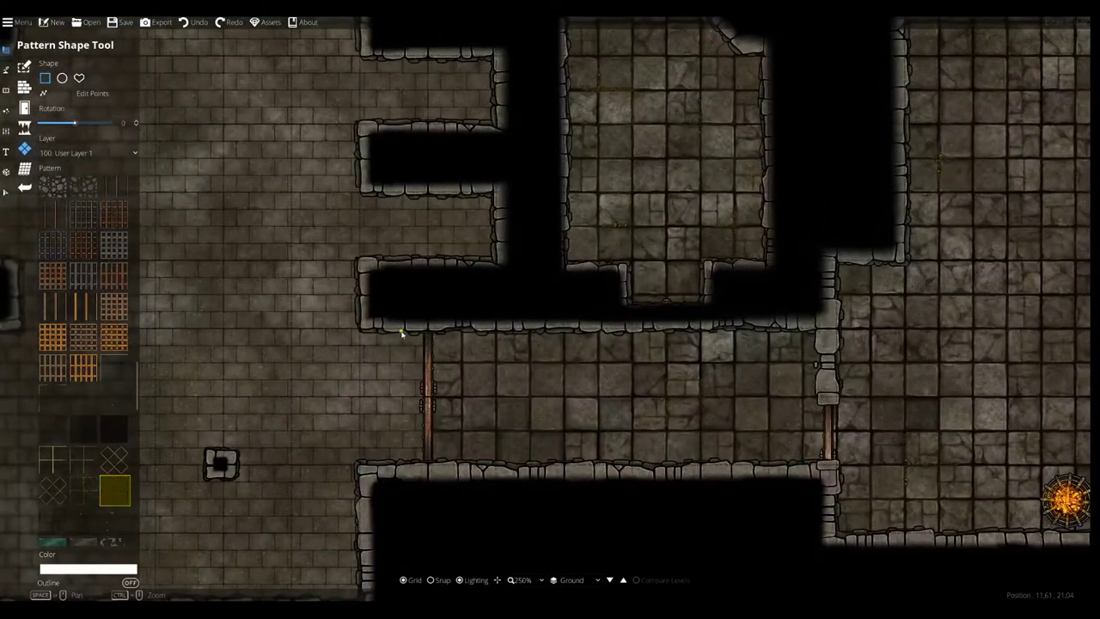
{"action": "left_click_drag", "start_coordinate": [409, 271], "coordinate": [734, 265]}
{"action": "left_click_drag", "start_coordinate": [488, 406], "coordinate": [693, 481]}
{"action": "left_click_drag", "start_coordinate": [499, 167], "coordinate": [493, 541]}
{"action": "left_click_drag", "start_coordinate": [737, 309], "coordinate": [449, 46]}
- Compare the floor surfaces of the cobbled northeast room, the tiled rooms beside the staircase and the brick hall
{"action": "left_click_drag", "start_coordinate": [495, 421], "coordinate": [518, 174]}
{"action": "left_click_drag", "start_coordinate": [778, 258], "coordinate": [480, 566]}
{"action": "left_click_drag", "start_coordinate": [678, 249], "coordinate": [510, 555]}
{"action": "left_click_drag", "start_coordinate": [593, 261], "coordinate": [608, 189]}
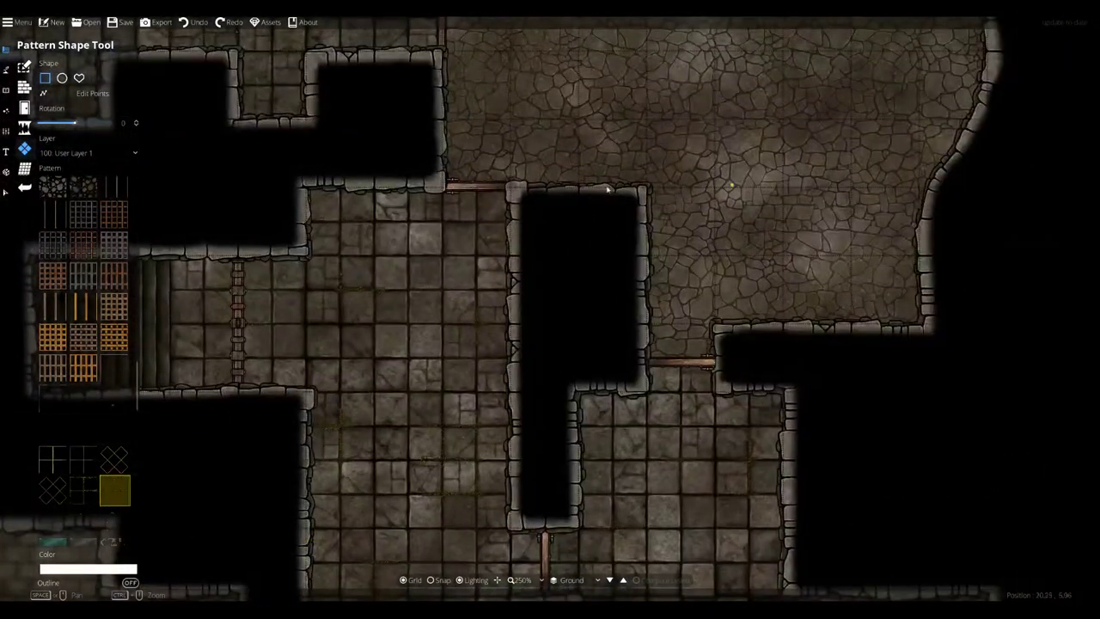
{"action": "left_click_drag", "start_coordinate": [378, 248], "coordinate": [558, 441]}
{"action": "left_click_drag", "start_coordinate": [433, 453], "coordinate": [645, 102]}
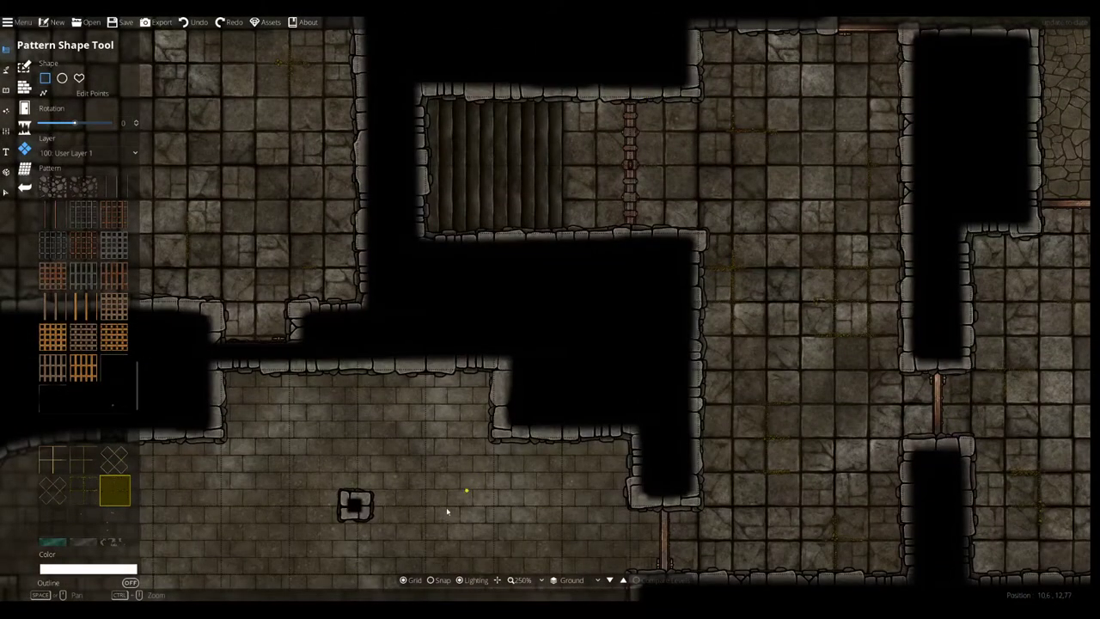
{"action": "left_click_drag", "start_coordinate": [446, 512], "coordinate": [489, 334]}
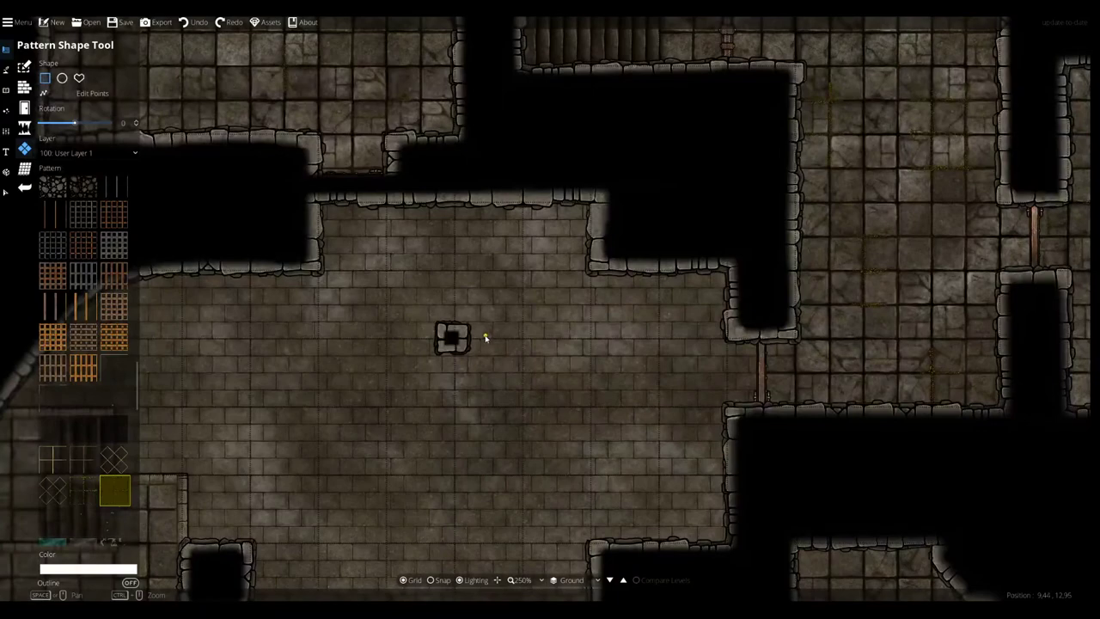
{"action": "left_click_drag", "start_coordinate": [560, 452], "coordinate": [478, 253]}
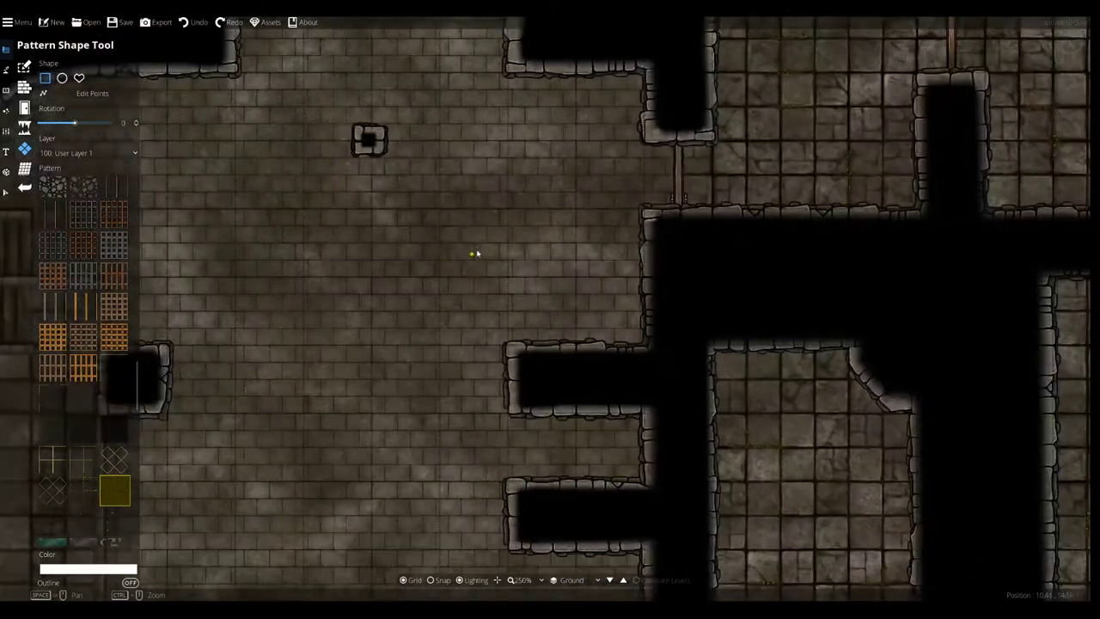
{"action": "left_click_drag", "start_coordinate": [550, 226], "coordinate": [374, 449]}
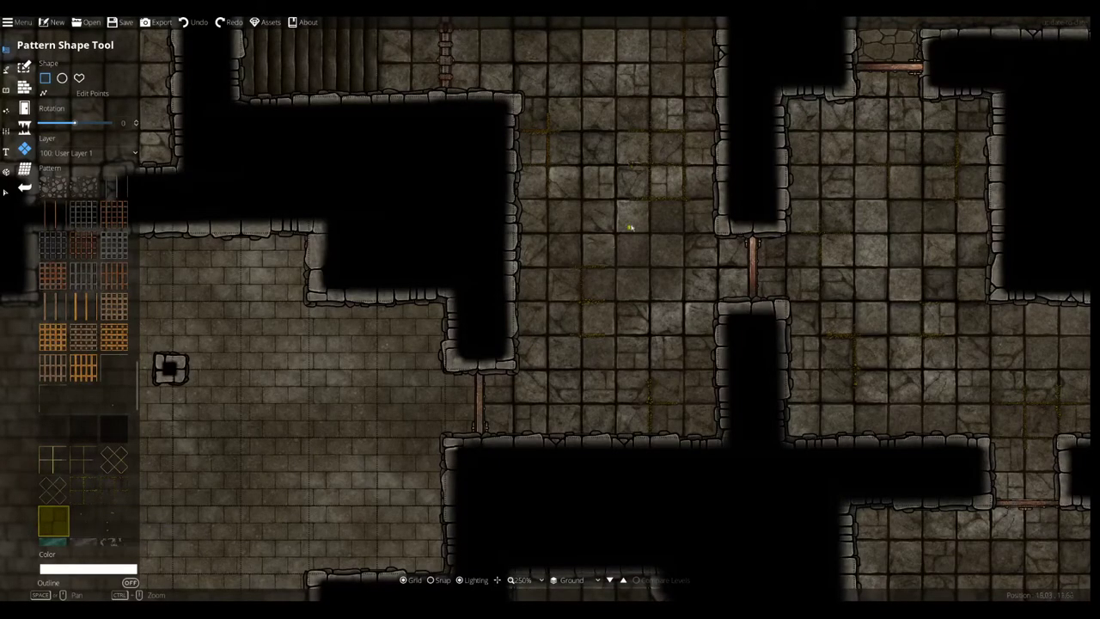
- Try a rectangle of the next overlay pattern on the tiled floor beside the staircase room and undo it
{"action": "left_click_drag", "start_coordinate": [626, 226], "coordinate": [559, 331]}
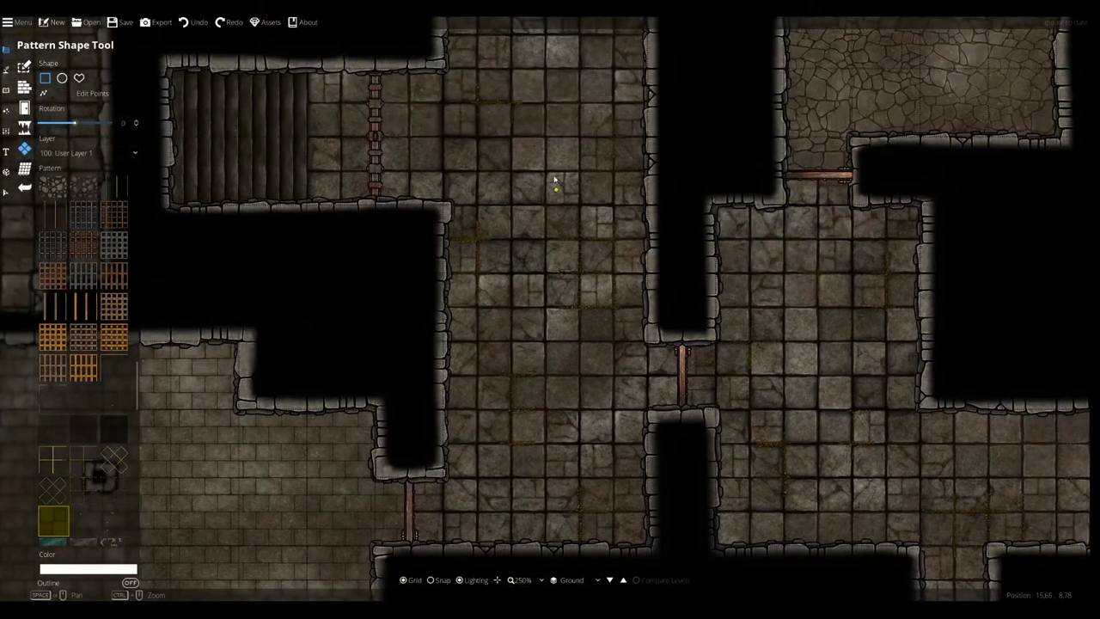
{"action": "left_click_drag", "start_coordinate": [584, 114], "coordinate": [491, 204]}
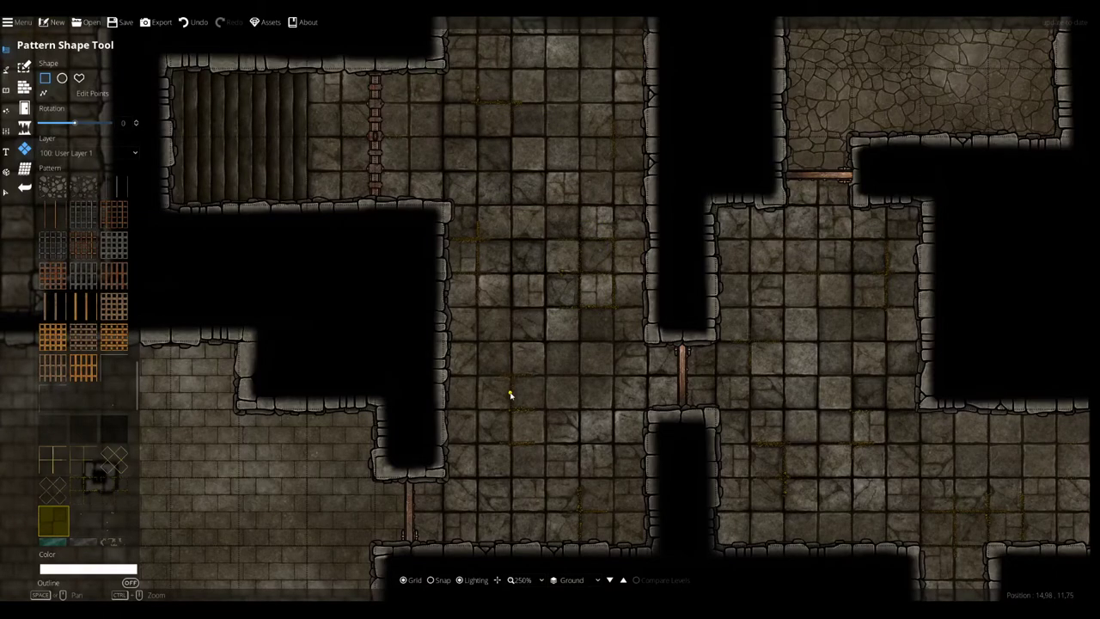
{"action": "key", "text": "ctrl+z"}
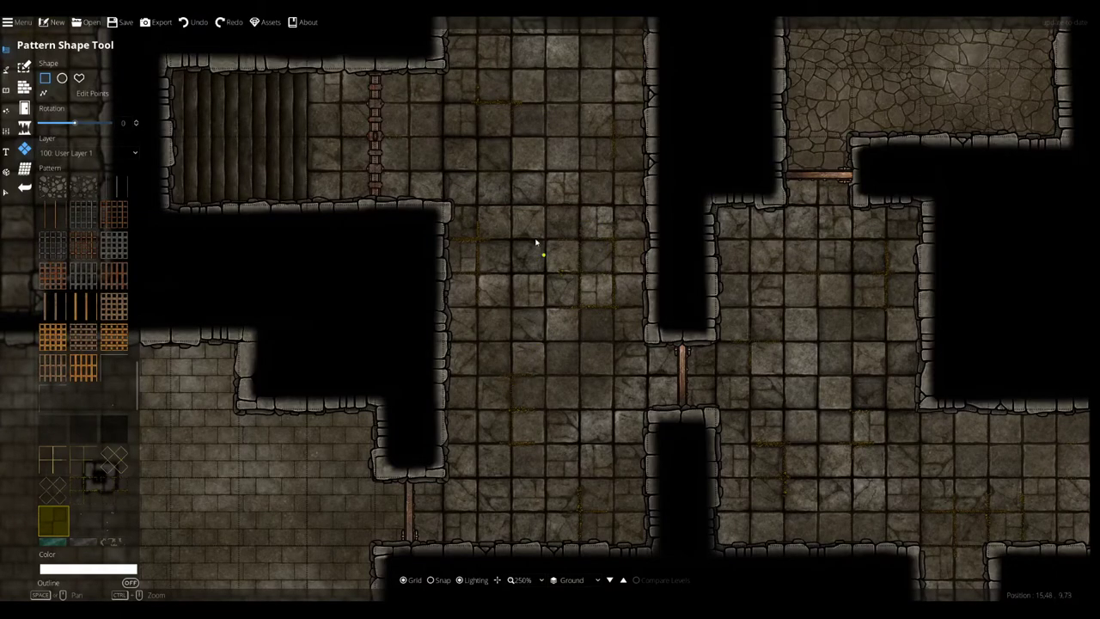
- Review the floor surfaces from the northern alcove corridor through the brick hall to the brazier room and southeast cave
{"action": "left_click_drag", "start_coordinate": [720, 452], "coordinate": [379, 287]}
{"action": "left_click_drag", "start_coordinate": [452, 103], "coordinate": [581, 577]}
{"action": "left_click_drag", "start_coordinate": [346, 271], "coordinate": [690, 313]}
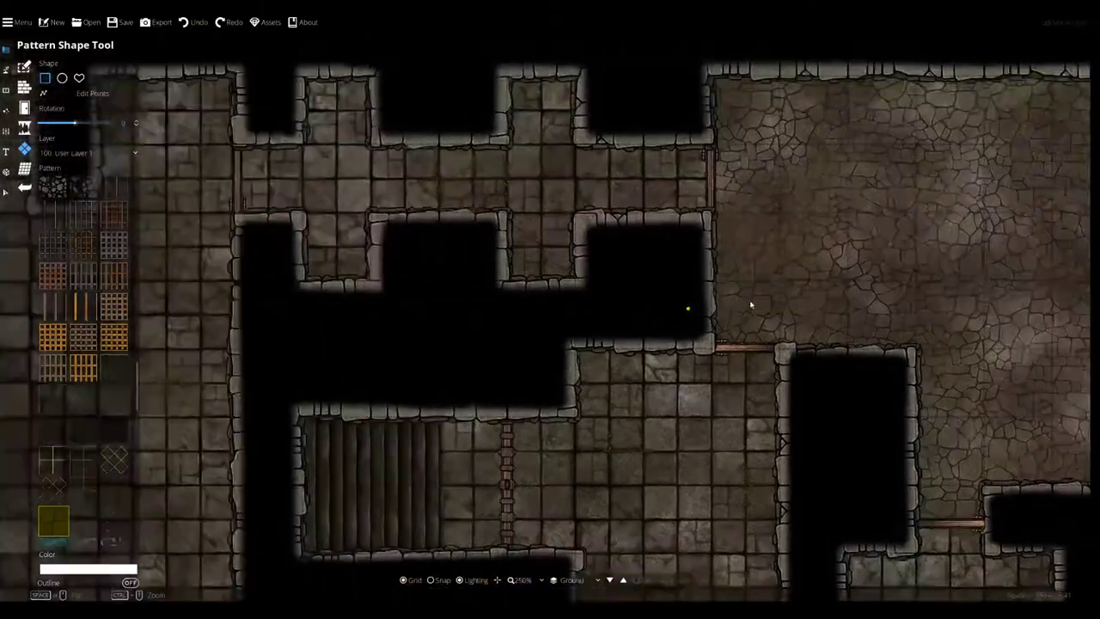
{"action": "left_click_drag", "start_coordinate": [195, 309], "coordinate": [582, 172]}
{"action": "left_click_drag", "start_coordinate": [582, 449], "coordinate": [430, 105]}
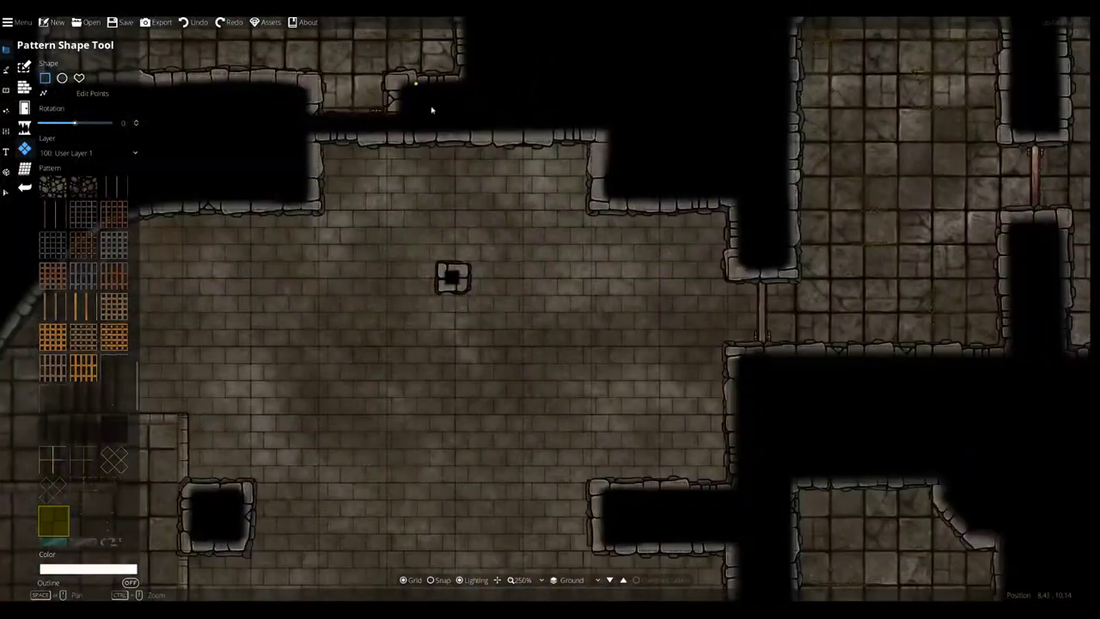
{"action": "left_click_drag", "start_coordinate": [515, 456], "coordinate": [482, 87]}
{"action": "left_click_drag", "start_coordinate": [654, 469], "coordinate": [398, 128]}
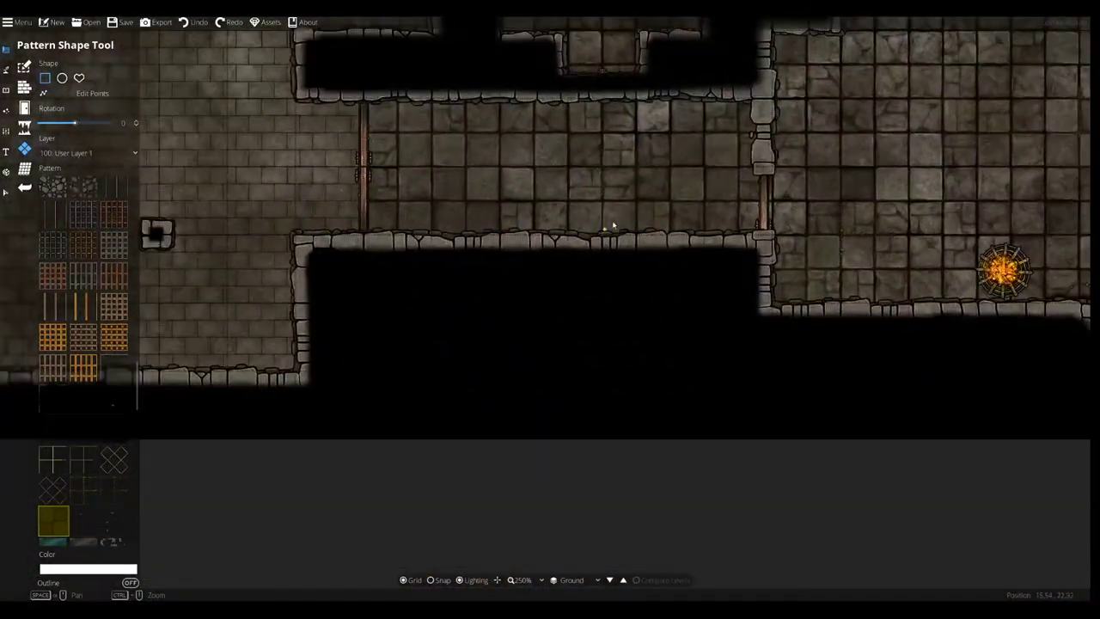
{"action": "left_click_drag", "start_coordinate": [613, 218], "coordinate": [462, 329]}
{"action": "left_click_drag", "start_coordinate": [883, 395], "coordinate": [650, 362]}
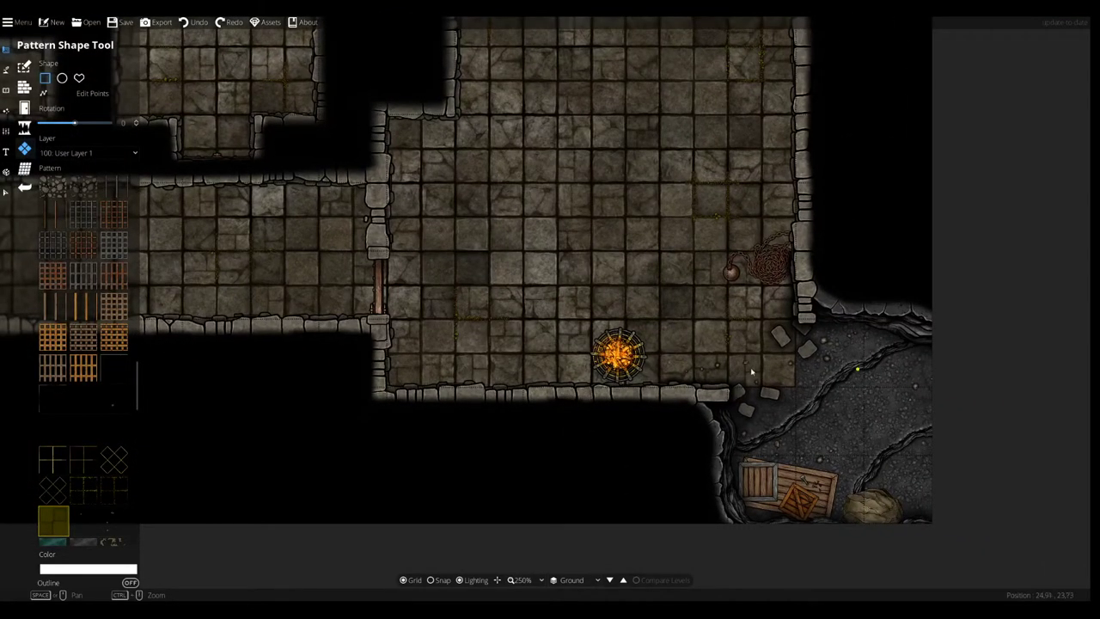
{"action": "left_click_drag", "start_coordinate": [323, 347], "coordinate": [454, 417]}
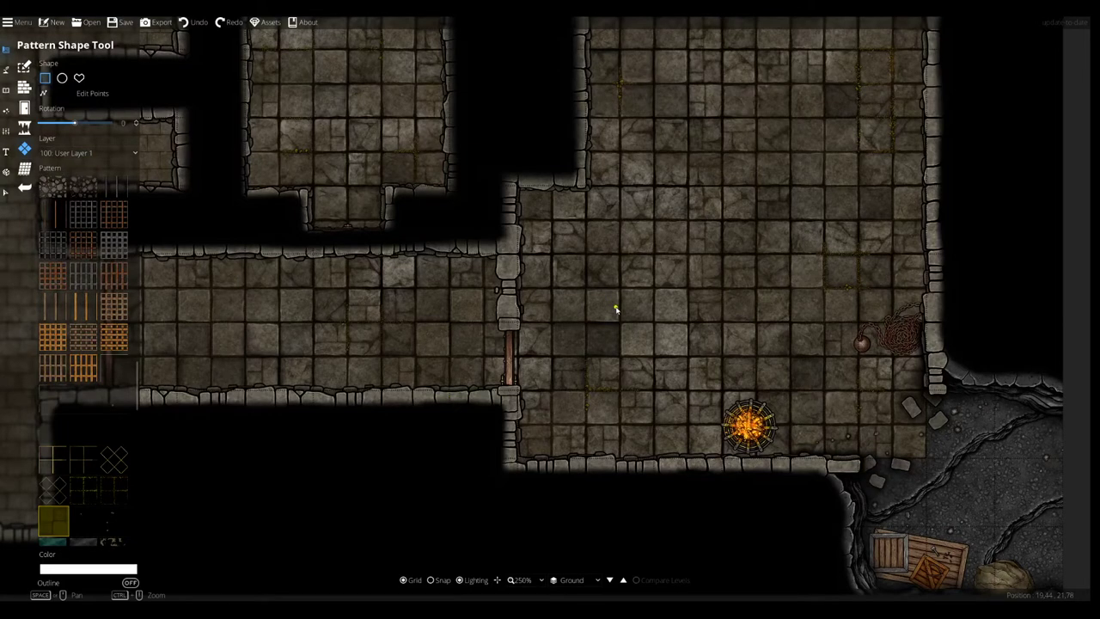
{"action": "left_click_drag", "start_coordinate": [479, 319], "coordinate": [438, 381]}
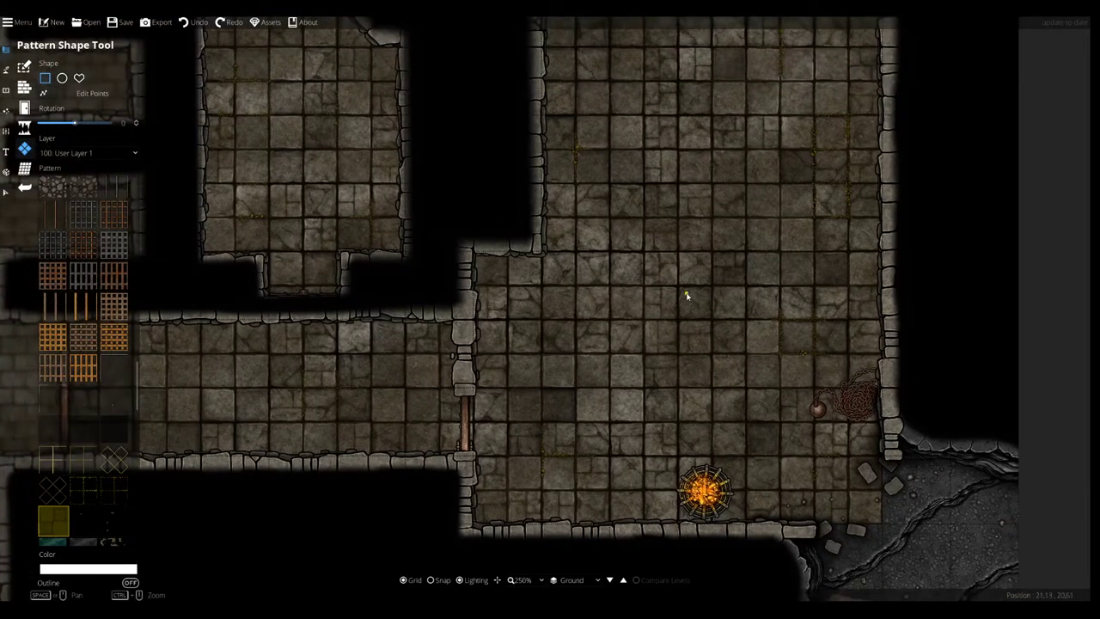
- Examine how the floors of the brick hall, the enclosed inner room and the brazier room work together across the map
{"action": "left_click_drag", "start_coordinate": [419, 280], "coordinate": [624, 318]}
{"action": "left_click_drag", "start_coordinate": [264, 397], "coordinate": [467, 438]}
{"action": "scroll", "coordinate": [625, 256], "scroll_direction": "down", "scroll_amount": 3}
{"action": "scroll", "coordinate": [558, 400], "scroll_direction": "down", "scroll_amount": 1}
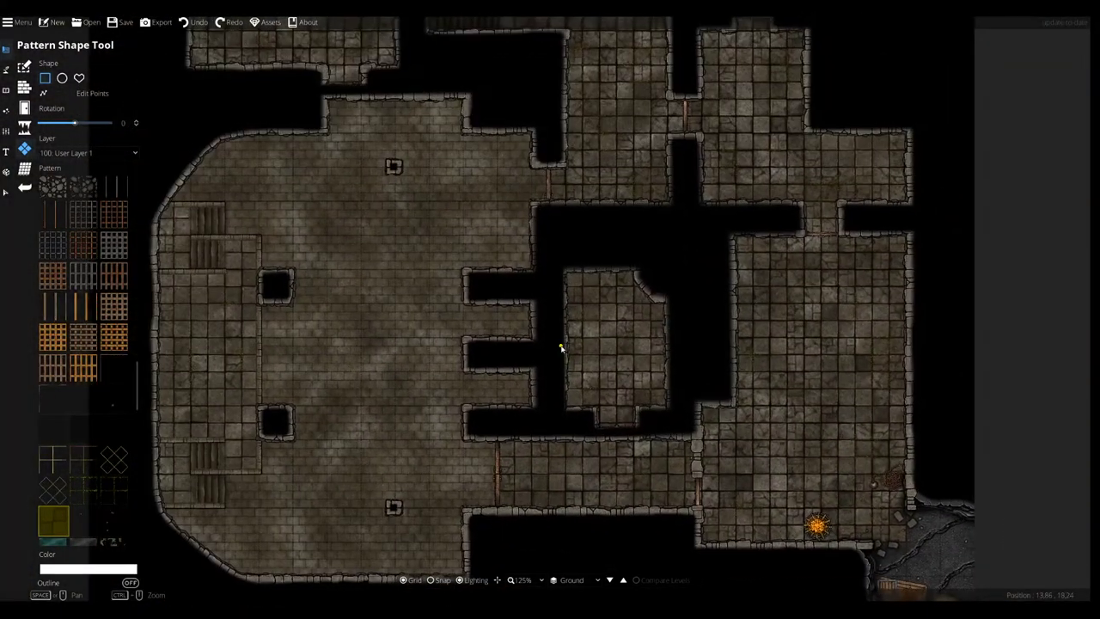
{"action": "scroll", "coordinate": [508, 346], "scroll_direction": "down", "scroll_amount": 1}
{"action": "left_click_drag", "start_coordinate": [496, 384], "coordinate": [498, 401]}
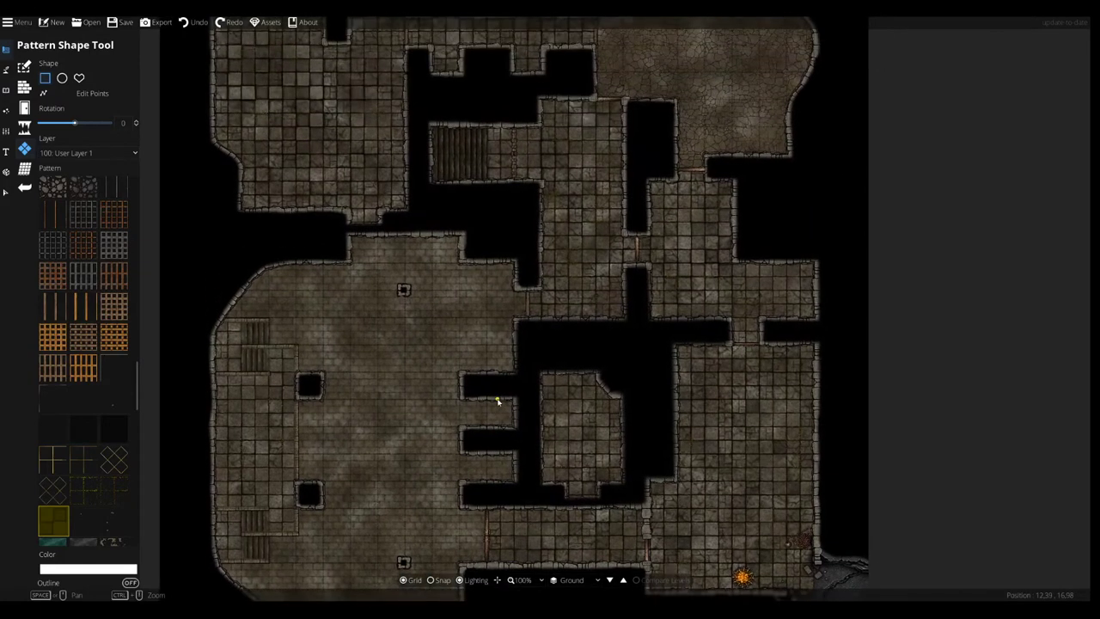
{"action": "left_click_drag", "start_coordinate": [532, 441], "coordinate": [509, 383]}
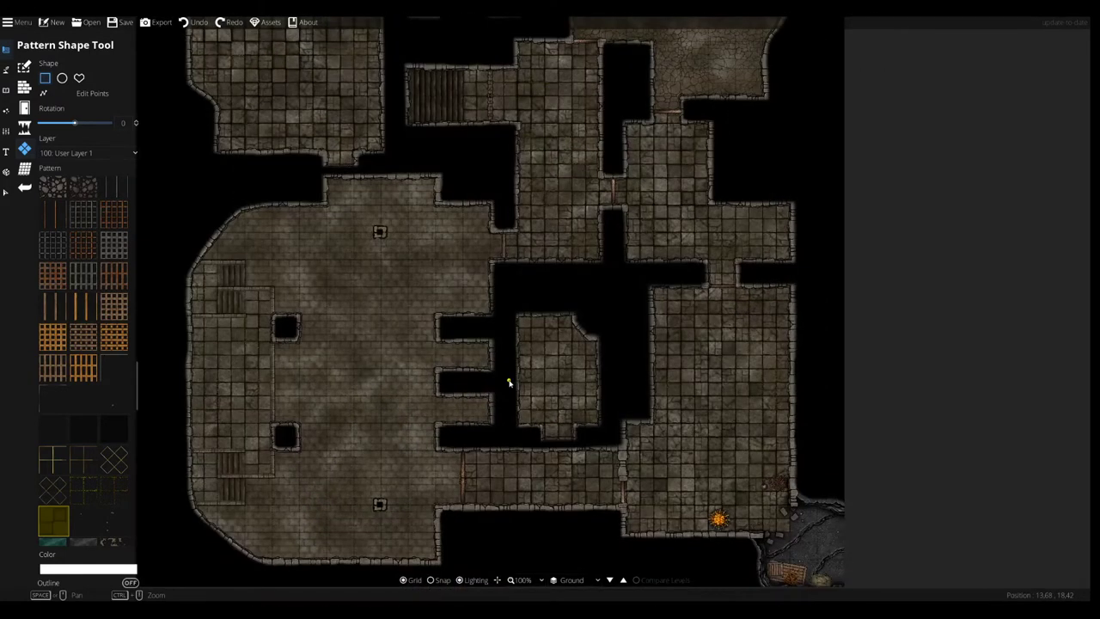
{"action": "key", "text": "Up"}
{"action": "key", "text": "Left"}
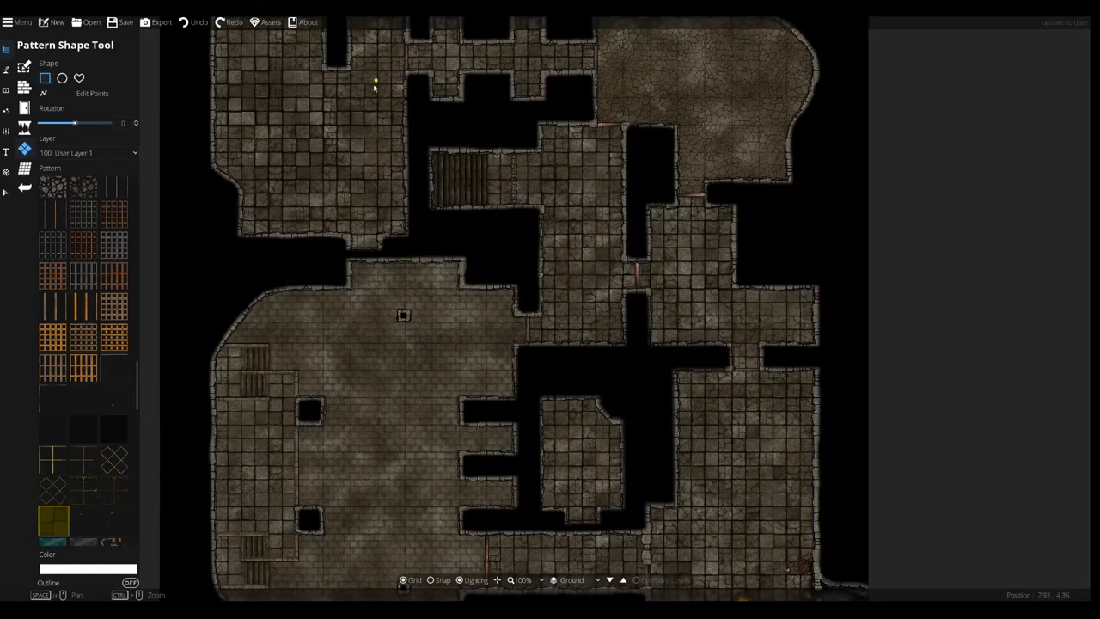
- Compare the brick hall's mottled floor with the tiled rooms to its north and east and the connecting corridor
{"action": "left_click_drag", "start_coordinate": [623, 391], "coordinate": [644, 337]}
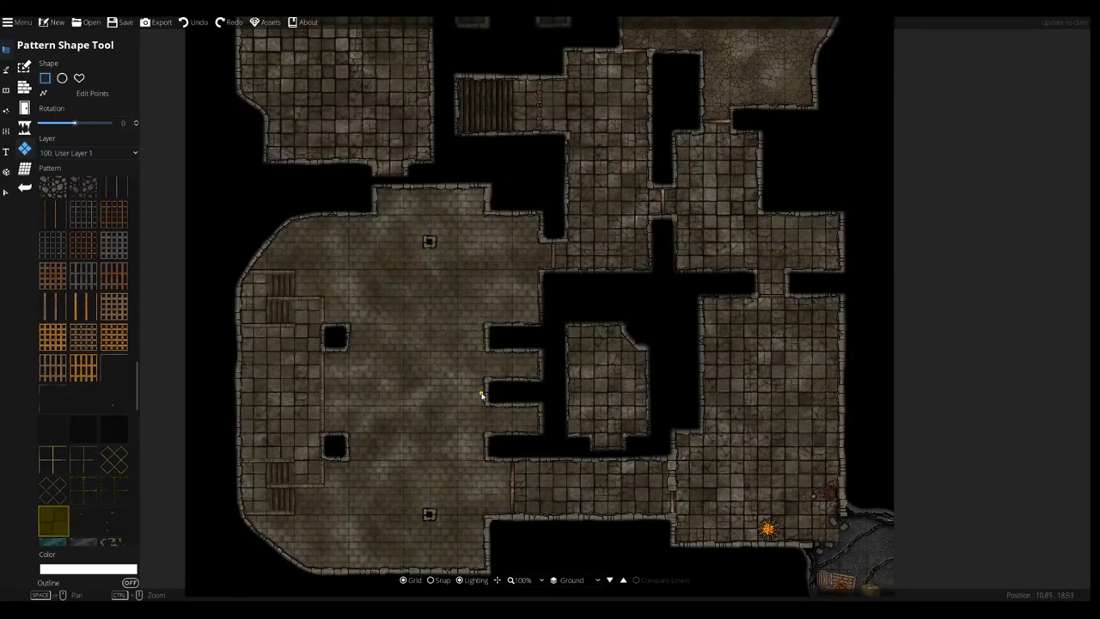
{"action": "left_click_drag", "start_coordinate": [489, 296], "coordinate": [506, 376]}
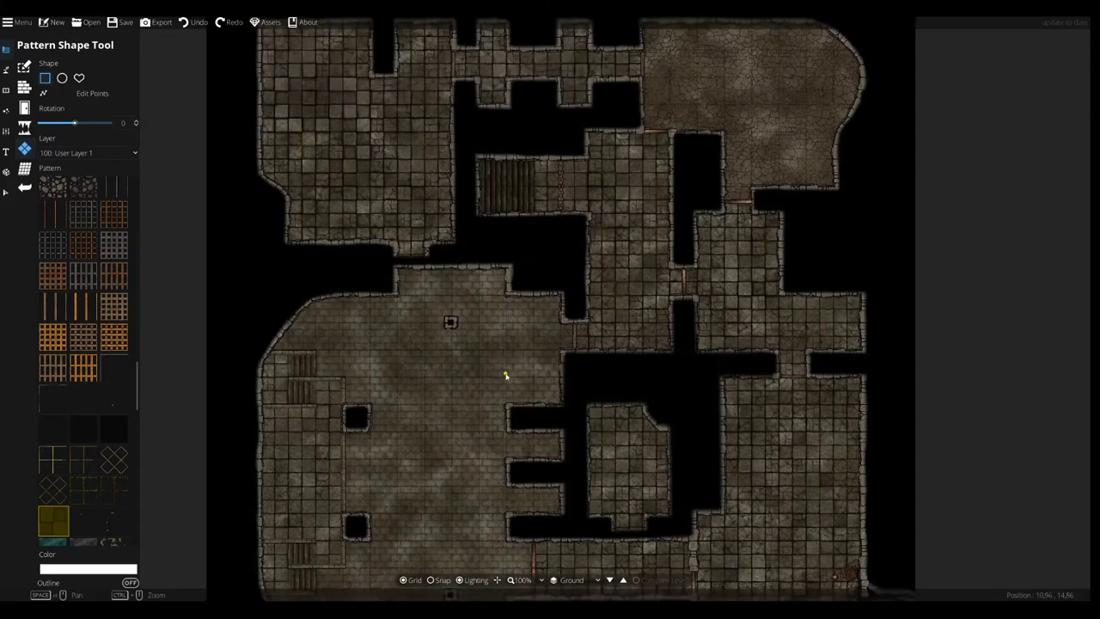
{"action": "mouse_move", "coordinate": [504, 312]}
{"action": "left_mouse_down"}
{"action": "mouse_move", "coordinate": [518, 387]}
{"action": "mouse_move", "coordinate": [508, 187]}
{"action": "left_mouse_up"}
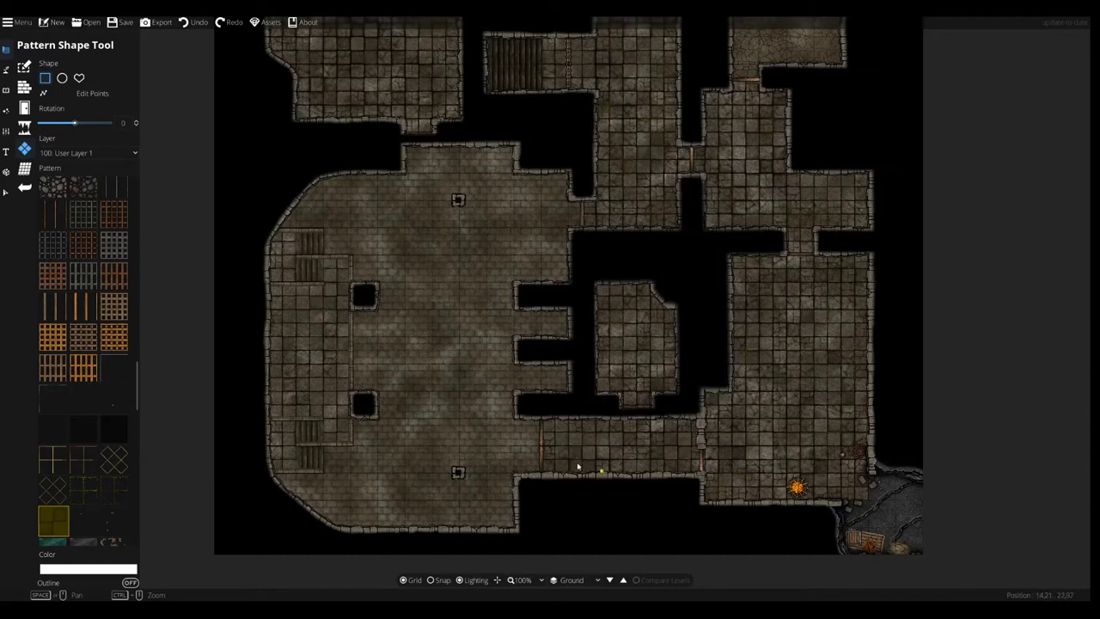
{"action": "left_click_drag", "start_coordinate": [456, 302], "coordinate": [481, 378]}
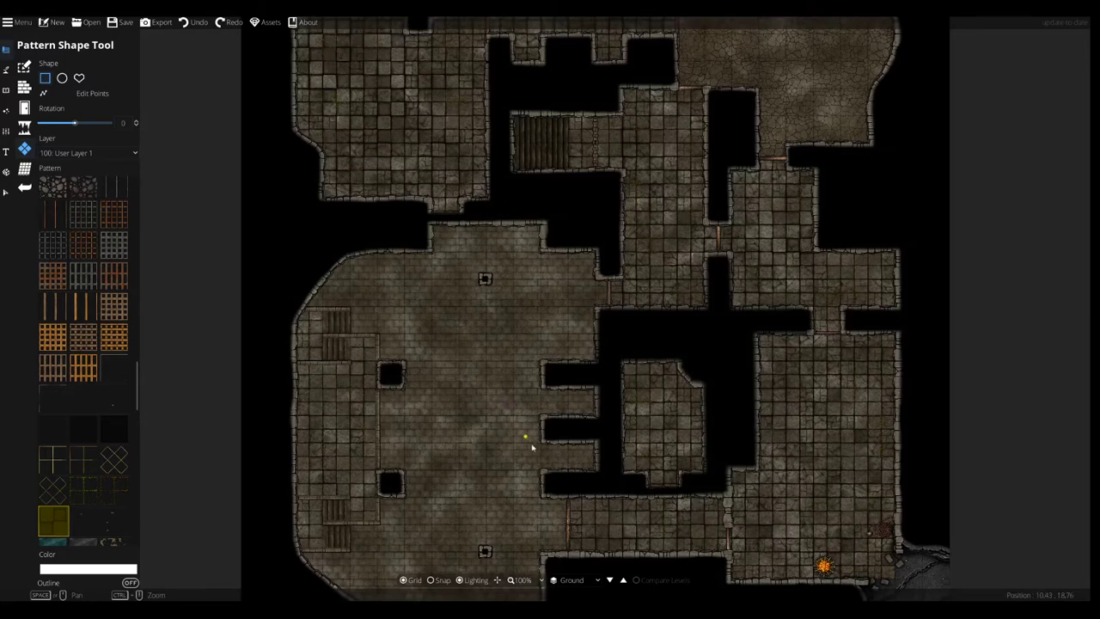
{"action": "left_click_drag", "start_coordinate": [488, 431], "coordinate": [397, 459]}
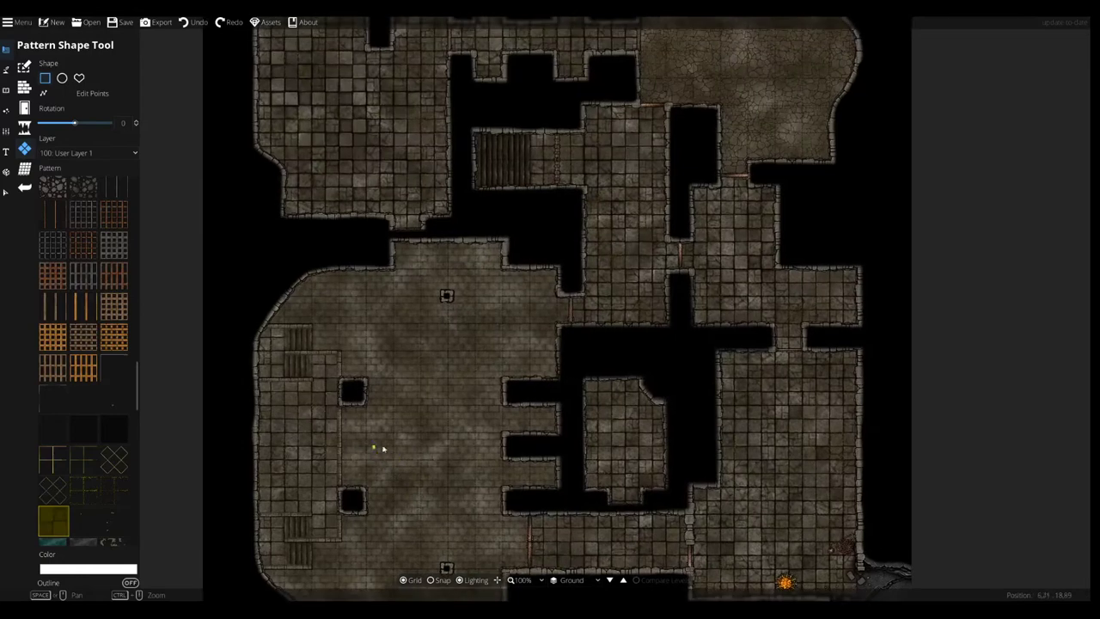
{"action": "left_click_drag", "start_coordinate": [519, 244], "coordinate": [474, 220]}
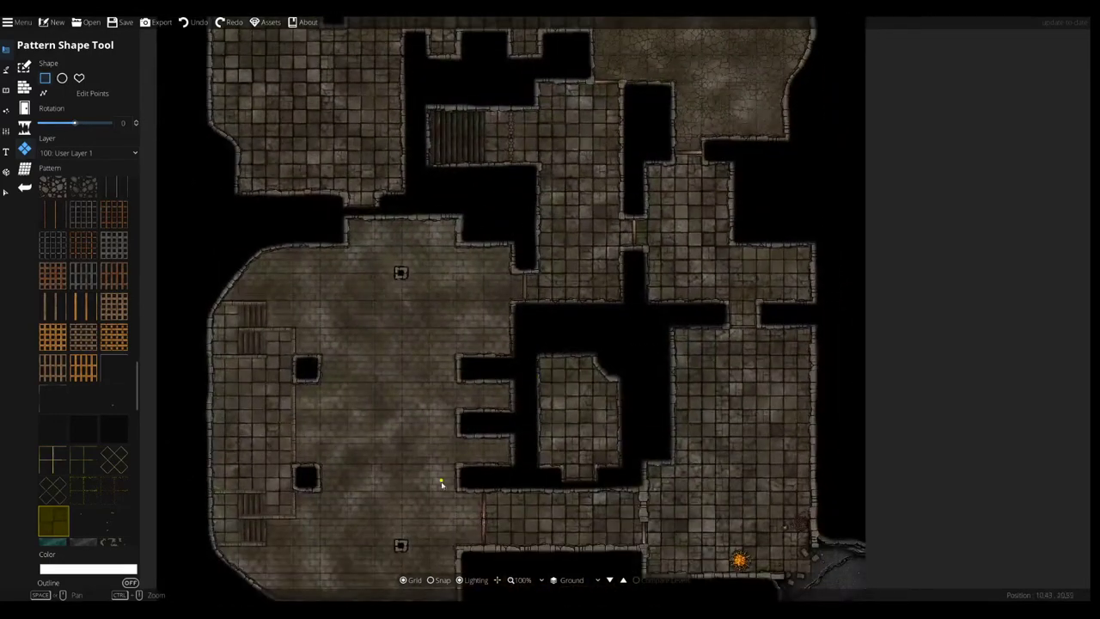
{"action": "left_click_drag", "start_coordinate": [442, 482], "coordinate": [507, 300]}
{"action": "left_click_drag", "start_coordinate": [627, 285], "coordinate": [407, 349]}
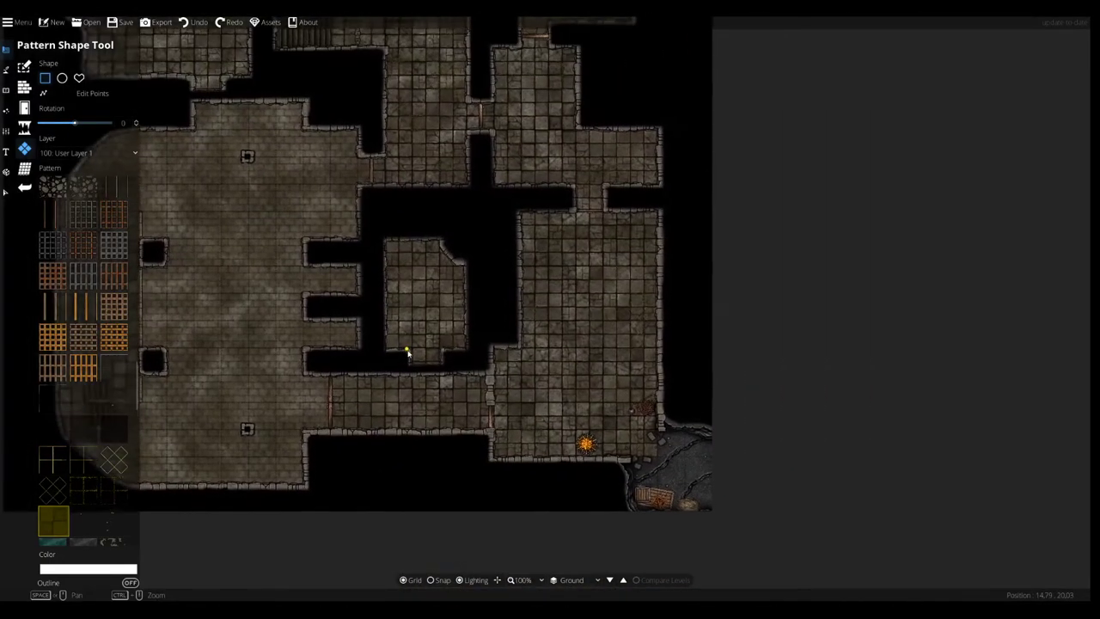
{"action": "left_click_drag", "start_coordinate": [336, 401], "coordinate": [491, 373]}
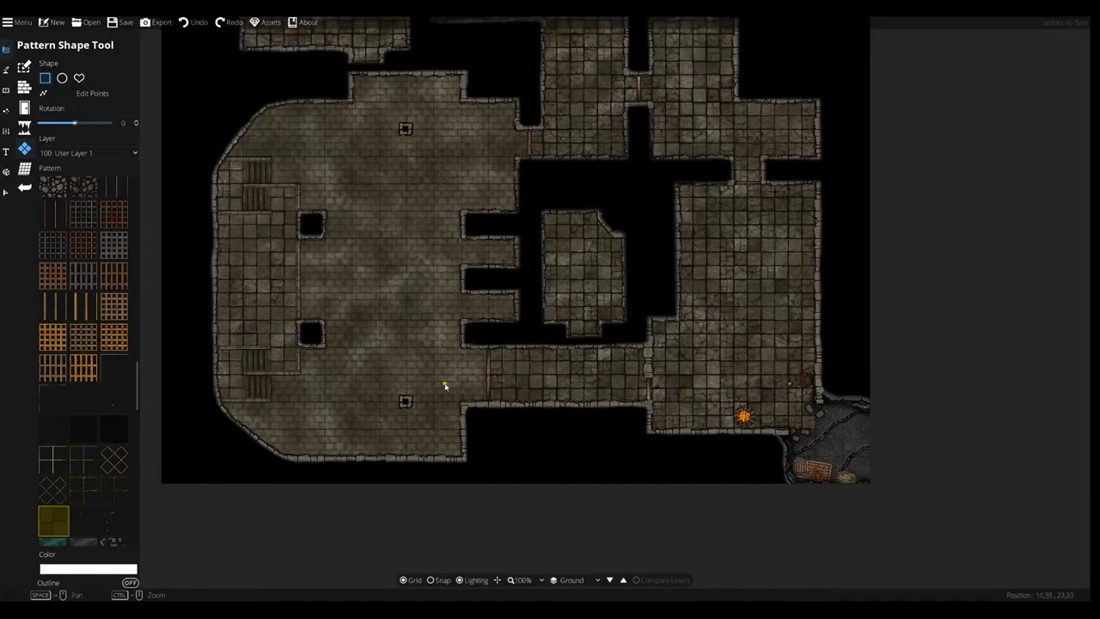
{"action": "left_click_drag", "start_coordinate": [339, 349], "coordinate": [532, 359]}
- Try shifting the curb strip below the brick hall's upper stairs slightly south and undo the move
{"action": "scroll", "coordinate": [471, 311], "scroll_direction": "up", "scroll_amount": 2}
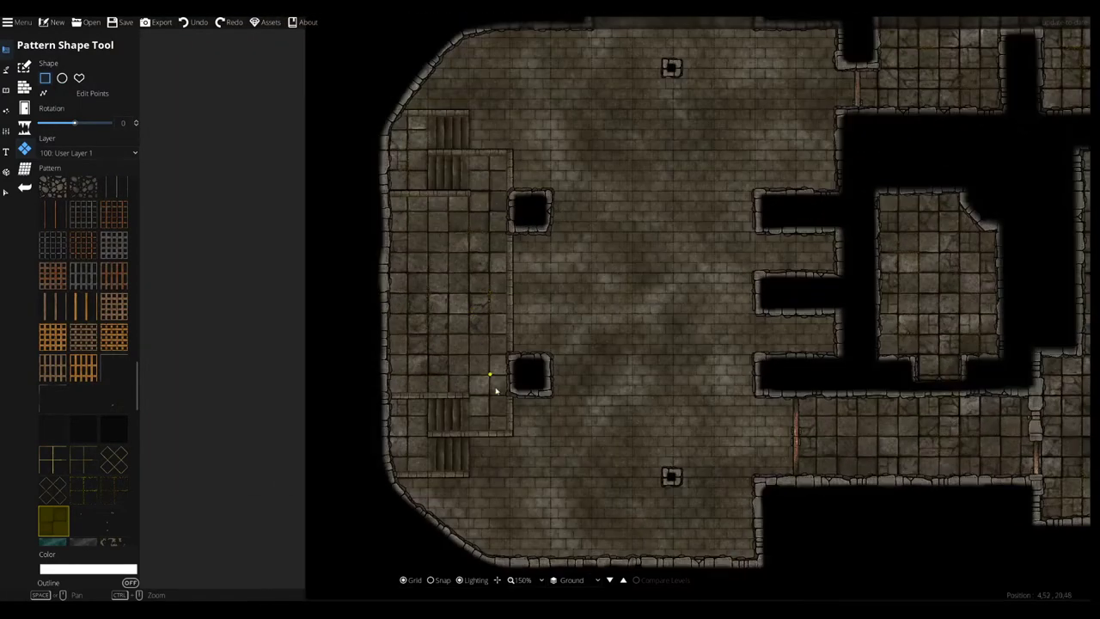
{"action": "left_click", "coordinate": [6, 192]}
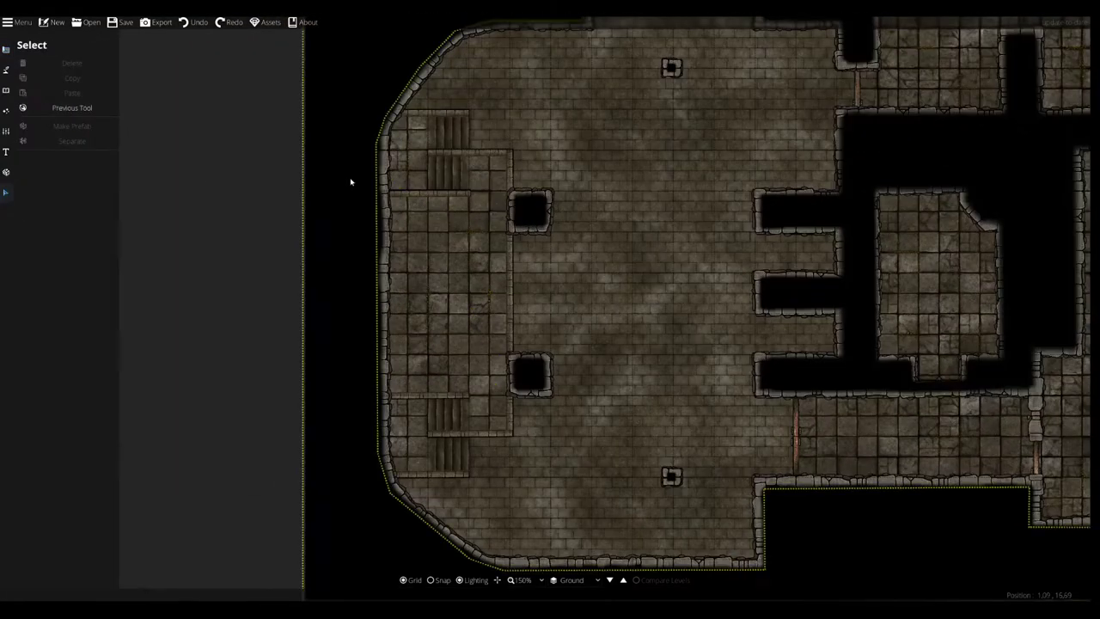
{"action": "scroll", "coordinate": [422, 191], "scroll_direction": "up", "scroll_amount": 2}
{"action": "left_click", "coordinate": [422, 194]}
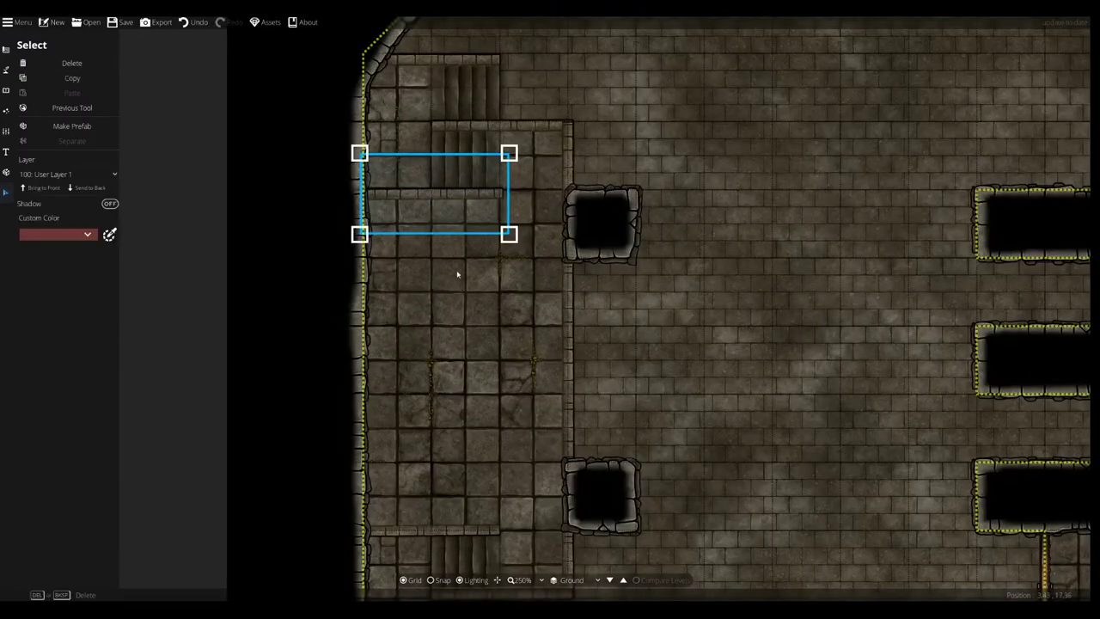
{"action": "left_click_drag", "start_coordinate": [441, 193], "coordinate": [448, 206]}
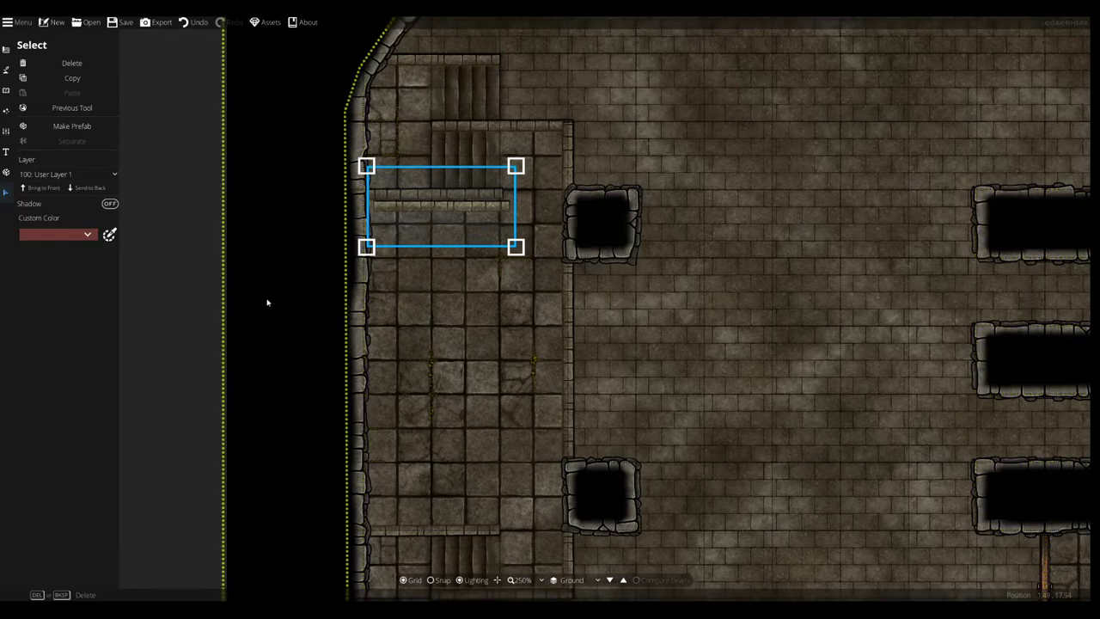
{"action": "left_click", "coordinate": [155, 329]}
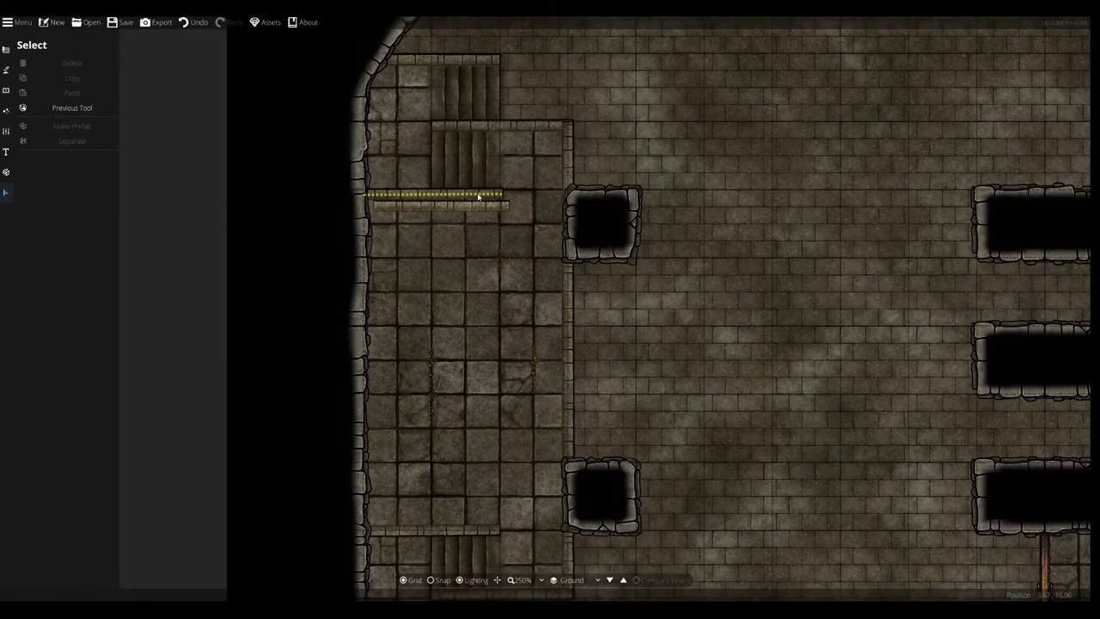
{"action": "key", "text": "ctrl+z"}
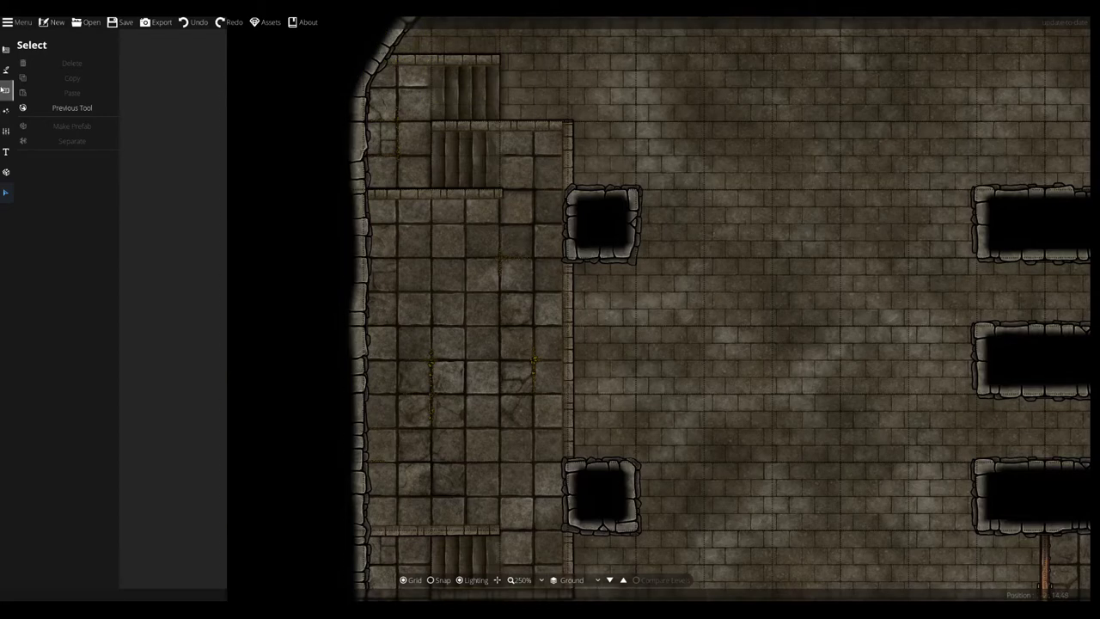
- Choose Curb-2-wall for the Wall Tool, try it on the tiled platform and undo the attempt
{"action": "left_click", "coordinate": [6, 68]}
{"action": "left_click", "coordinate": [55, 107]}
{"action": "left_click", "coordinate": [6, 49]}
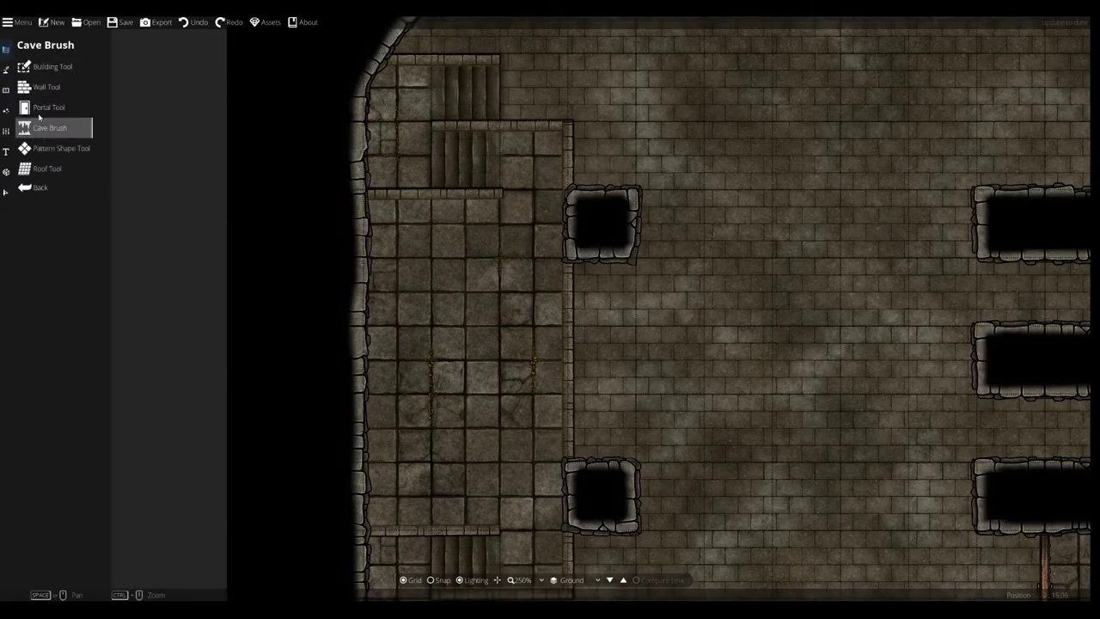
{"action": "left_click", "coordinate": [43, 87]}
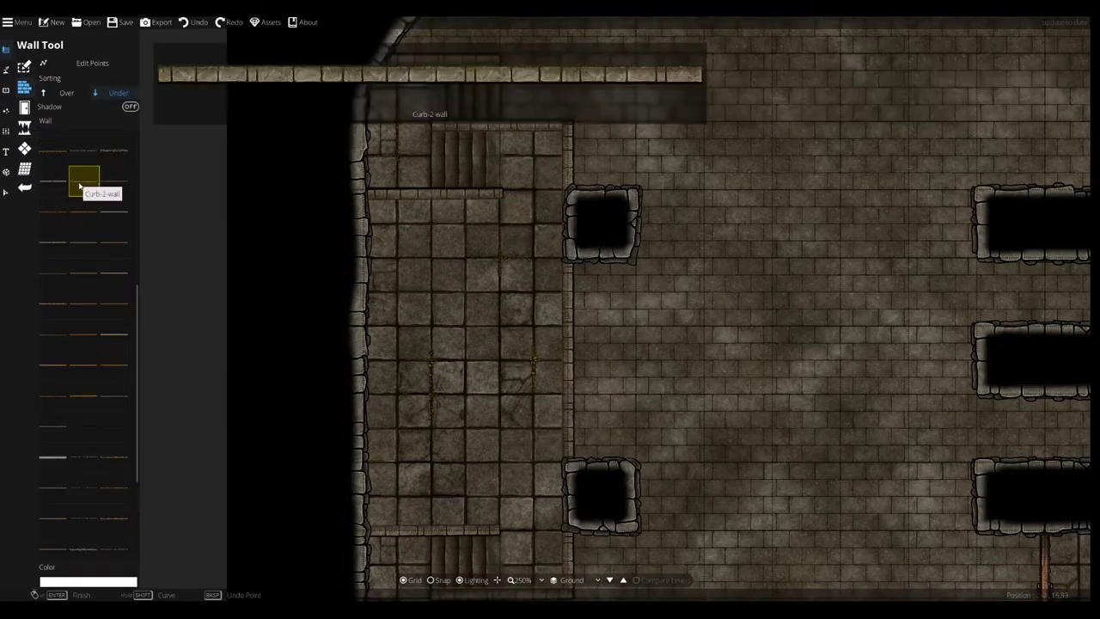
{"action": "left_click", "coordinate": [503, 301]}
{"action": "left_click", "coordinate": [193, 21]}
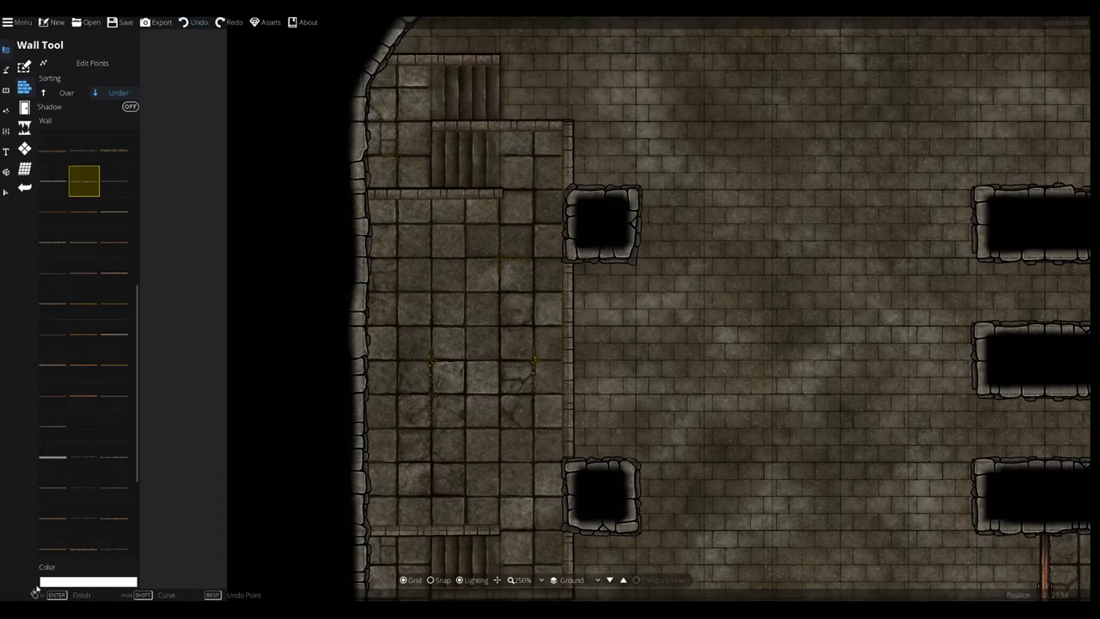
- Tint the curb wall pale blue (dadefe), try a slanted stretch across the tiled platform and undo it
{"action": "left_click", "coordinate": [86, 582]}
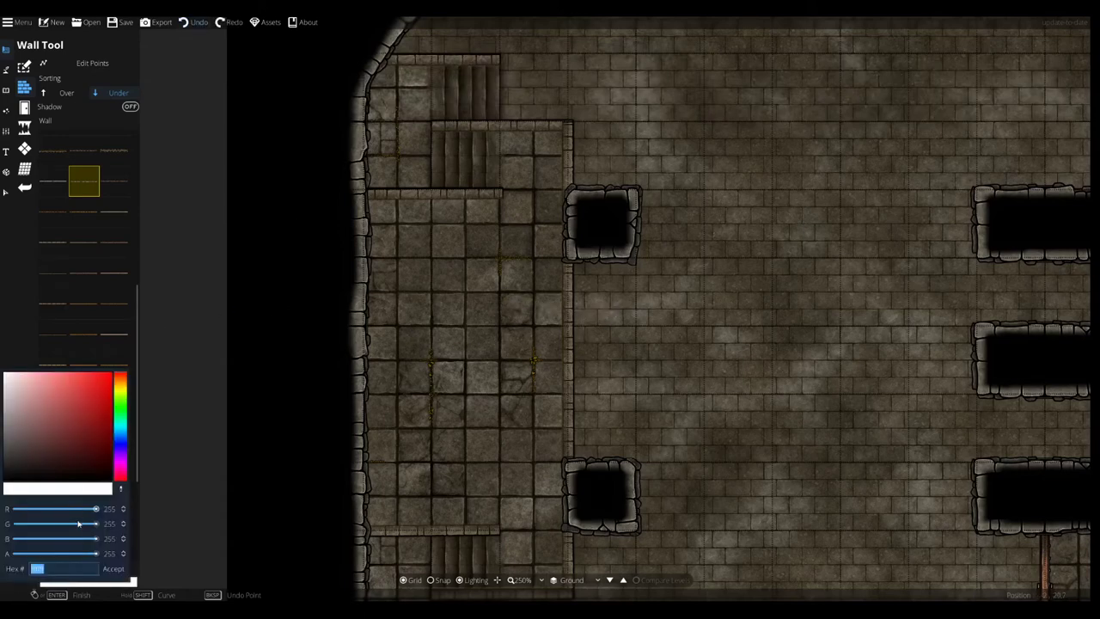
{"action": "left_click", "coordinate": [121, 442]}
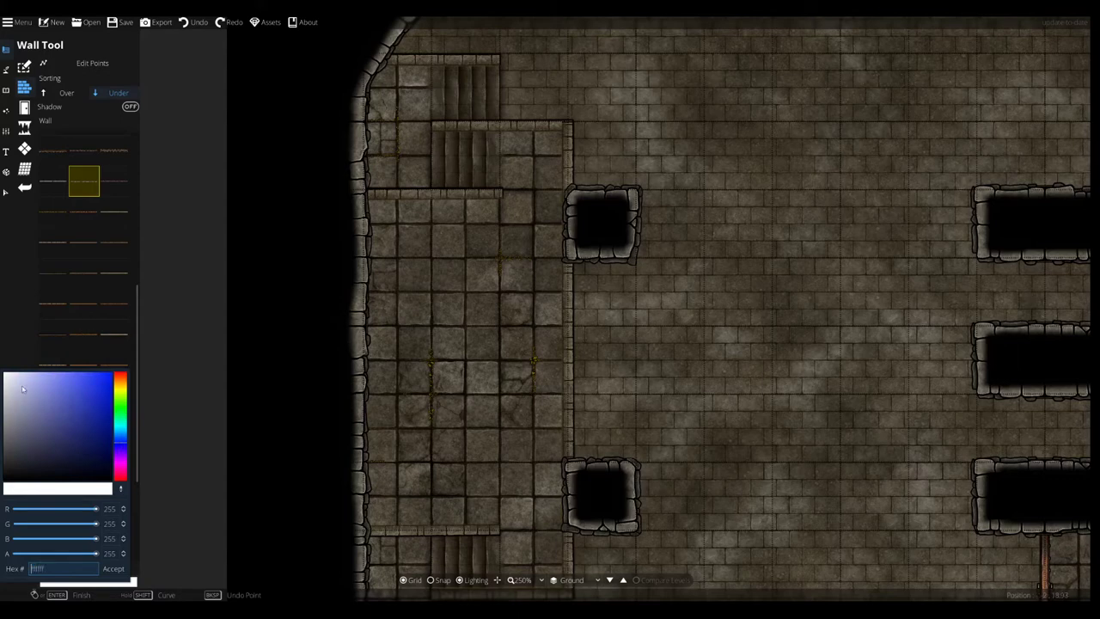
{"action": "left_click_drag", "start_coordinate": [24, 387], "coordinate": [19, 375]}
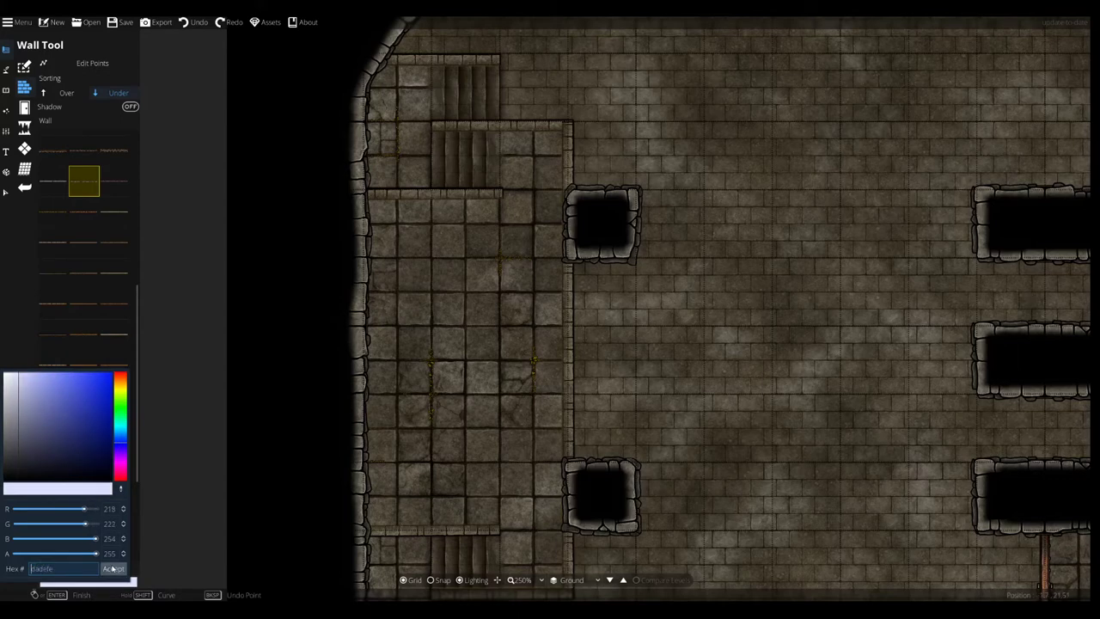
{"action": "left_click", "coordinate": [113, 568]}
{"action": "double_click", "coordinate": [624, 359]}
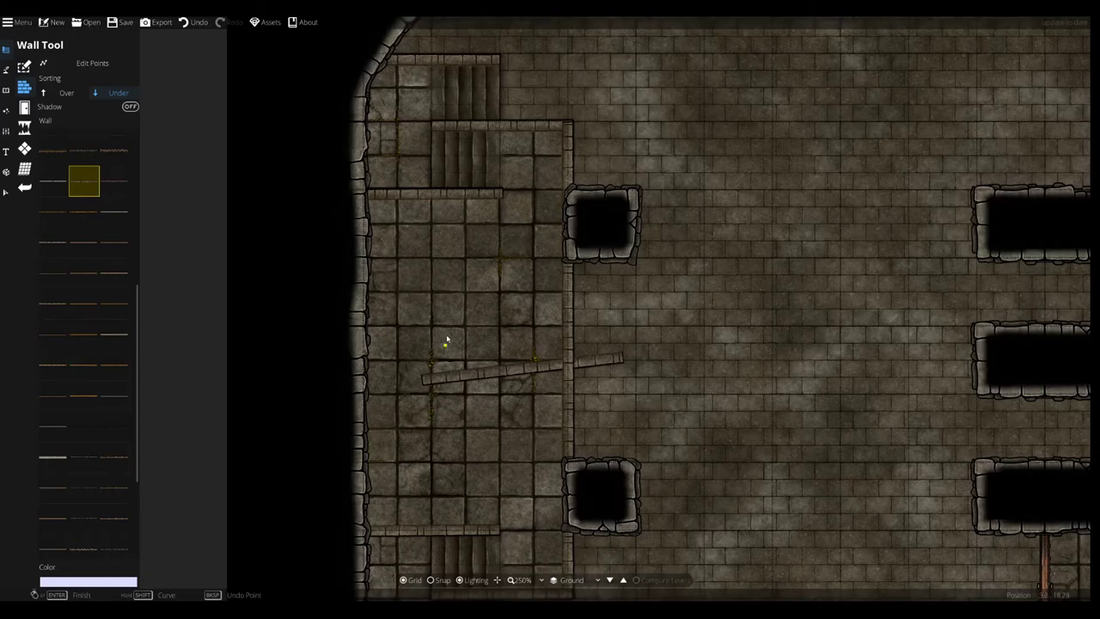
{"action": "key", "text": "ctrl+z"}
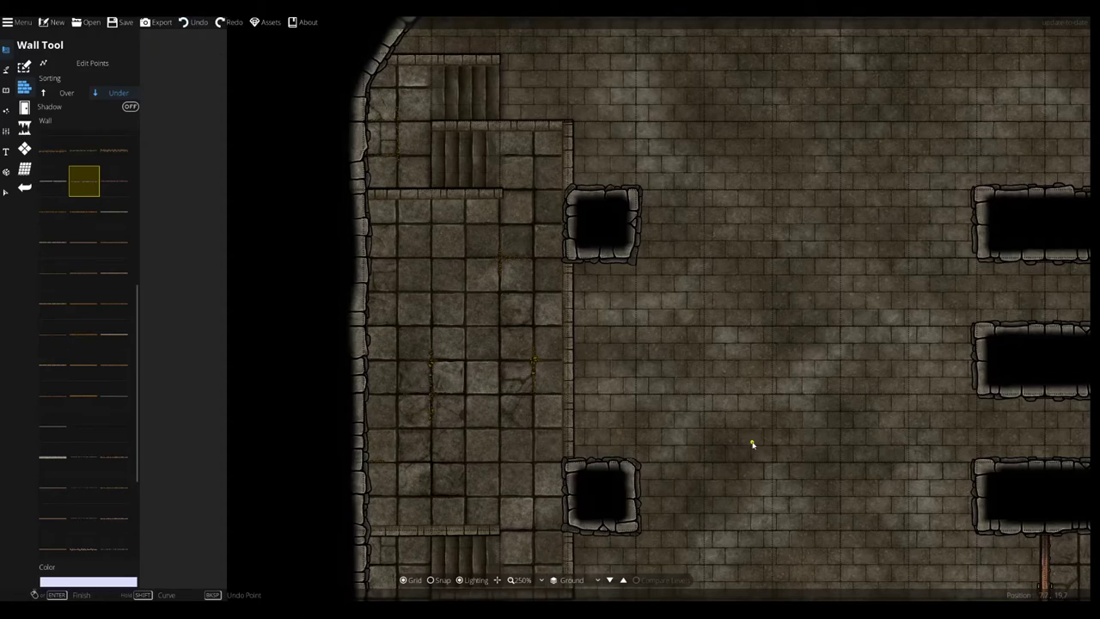
- Tint the curb wall peach (RGB 255, 221, 206), try a slanted stretch across the platform edge and undo it
{"action": "left_click", "coordinate": [129, 581]}
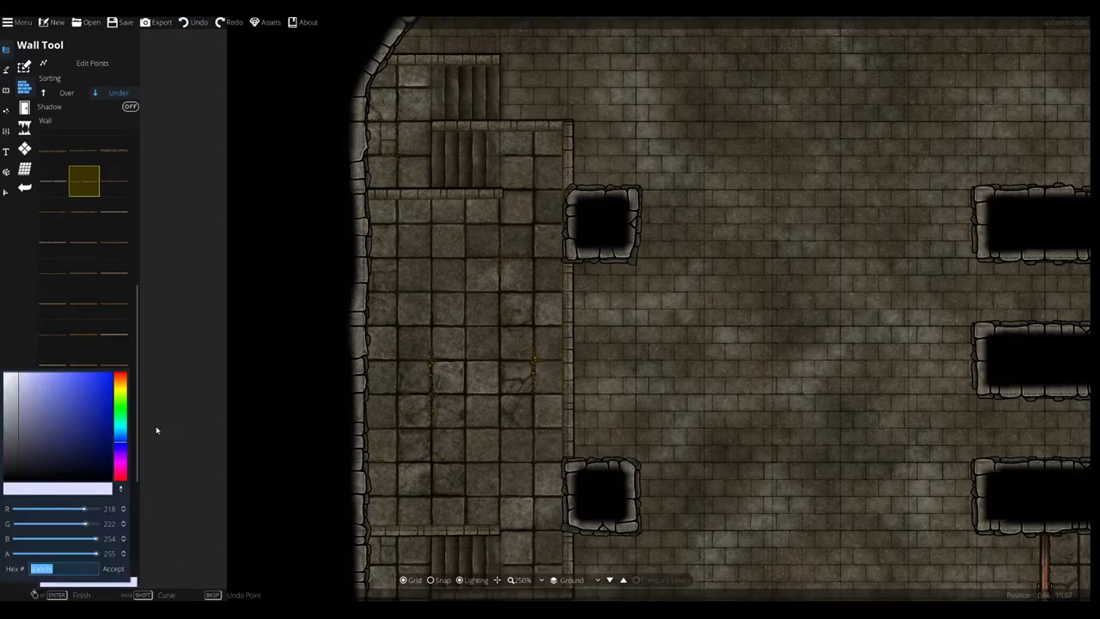
{"action": "left_click", "coordinate": [118, 380]}
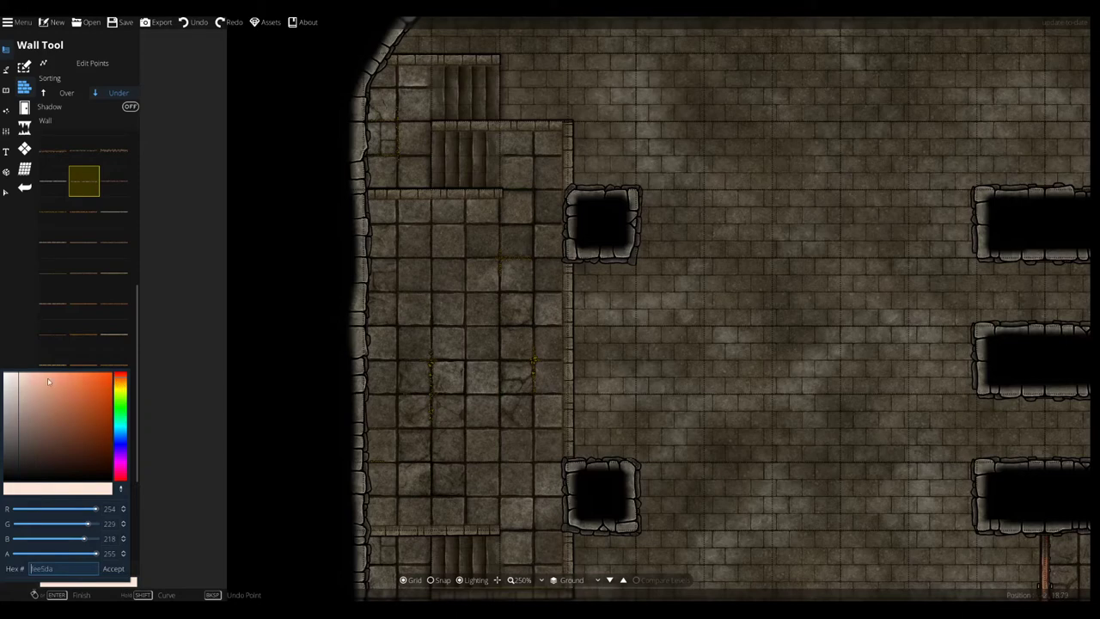
{"action": "left_click_drag", "start_coordinate": [49, 381], "coordinate": [25, 375]}
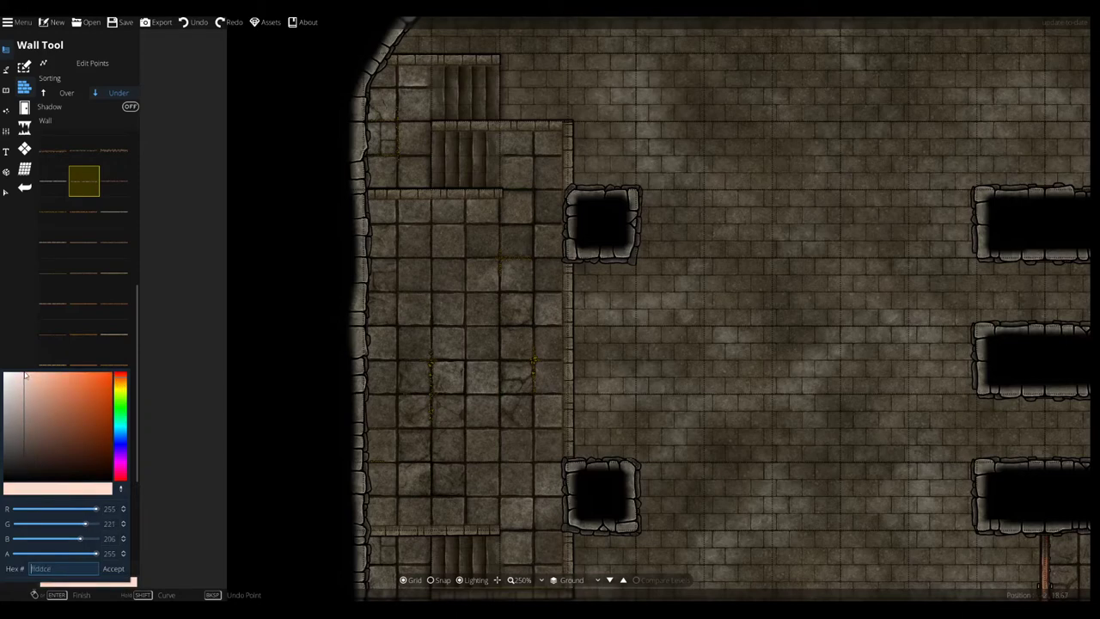
{"action": "left_click", "coordinate": [431, 348]}
{"action": "left_click", "coordinate": [648, 327]}
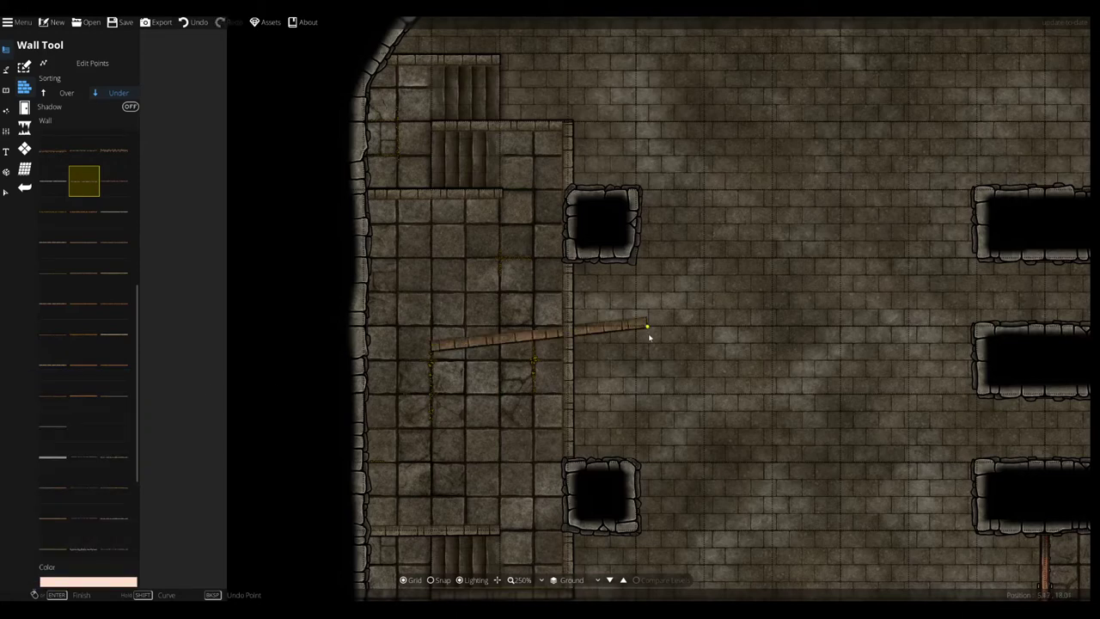
{"action": "key", "text": "ctrl+z"}
- Lighten the curb wall's tint to RGB 255, 234, 224, try a horizontal stretch on the tiled platform and undo it
{"action": "left_click", "coordinate": [86, 581]}
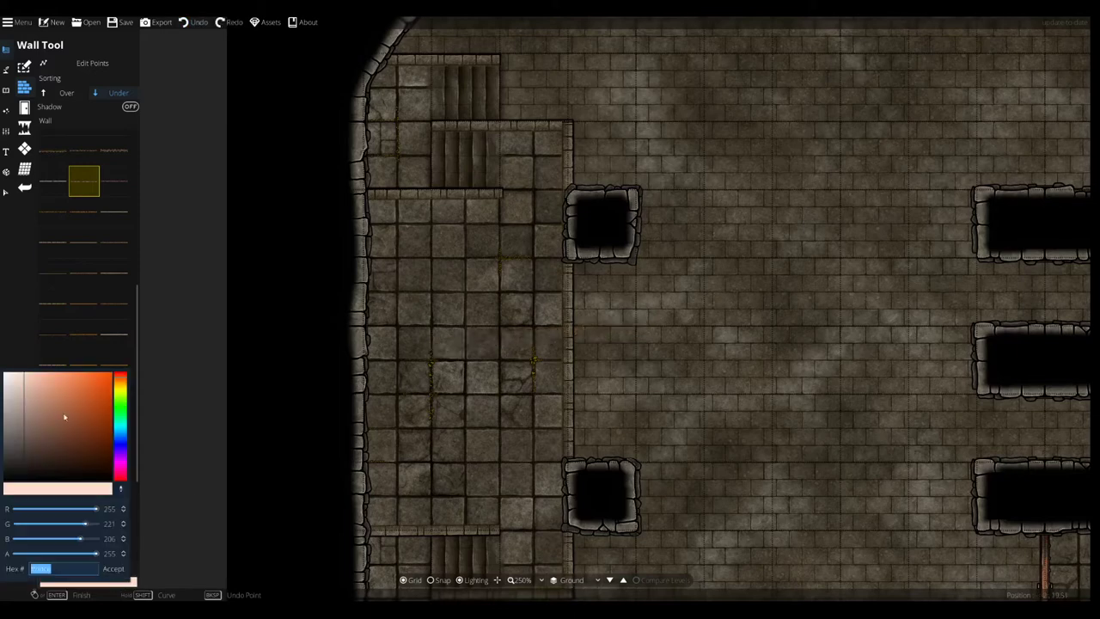
{"action": "left_click_drag", "start_coordinate": [97, 378], "coordinate": [20, 375]}
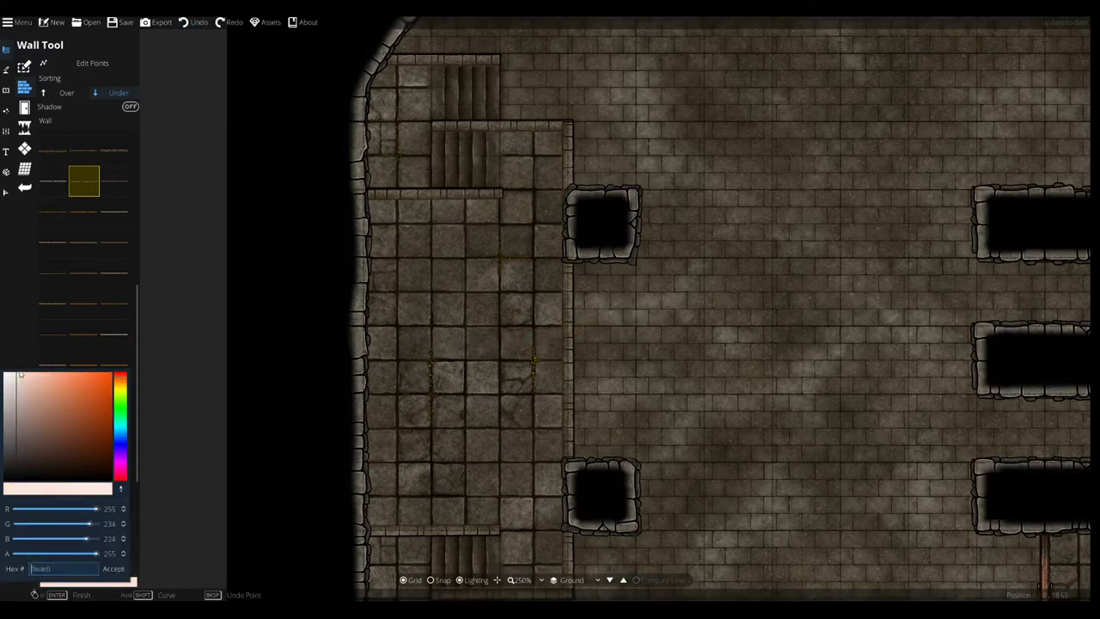
{"action": "left_click", "coordinate": [384, 339]}
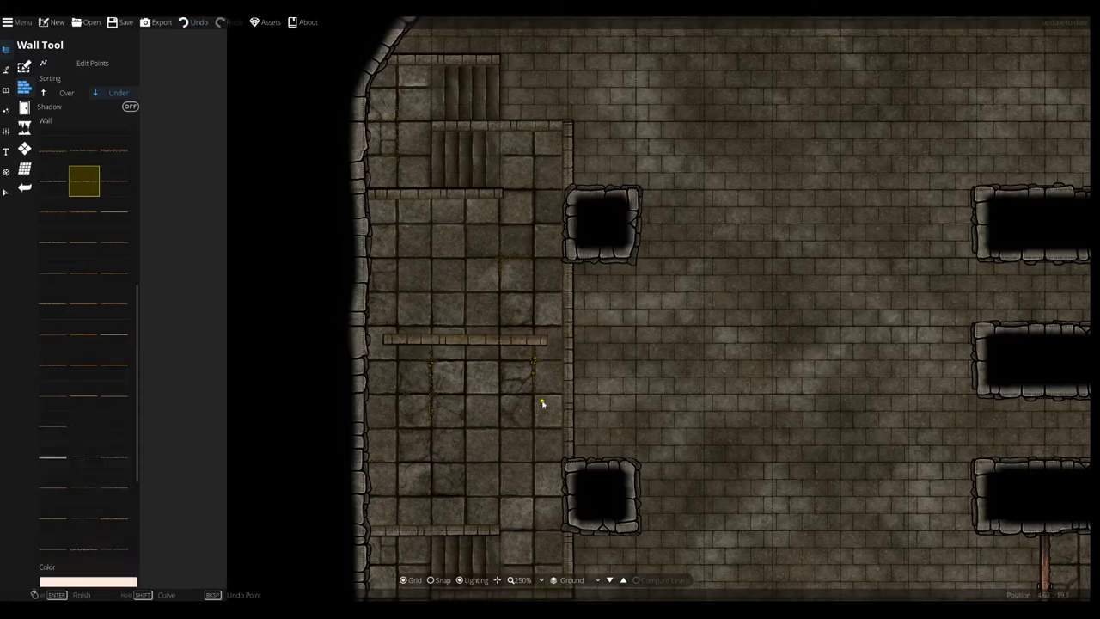
{"action": "key", "text": "ctrl+z"}
- Review the southern part of the brick hall and the corridor leading to the brazier room
{"action": "left_click_drag", "start_coordinate": [625, 440], "coordinate": [387, 301]}
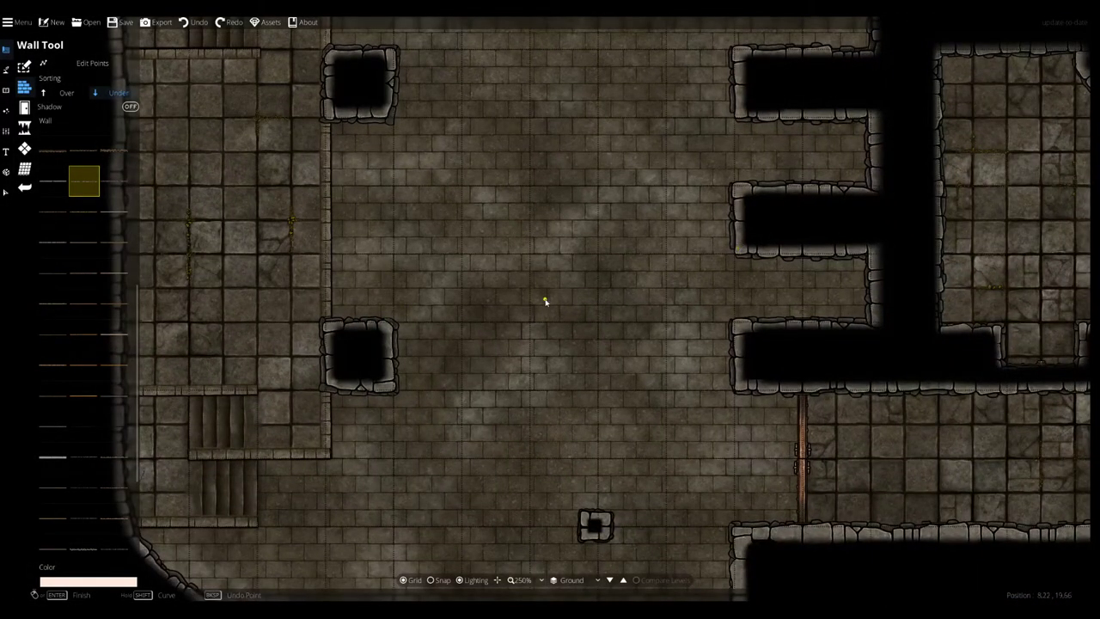
{"action": "left_click_drag", "start_coordinate": [567, 397], "coordinate": [482, 526]}
{"action": "left_click_drag", "start_coordinate": [573, 200], "coordinate": [452, 103]}
{"action": "scroll", "coordinate": [591, 358], "scroll_direction": "down", "scroll_amount": 2}
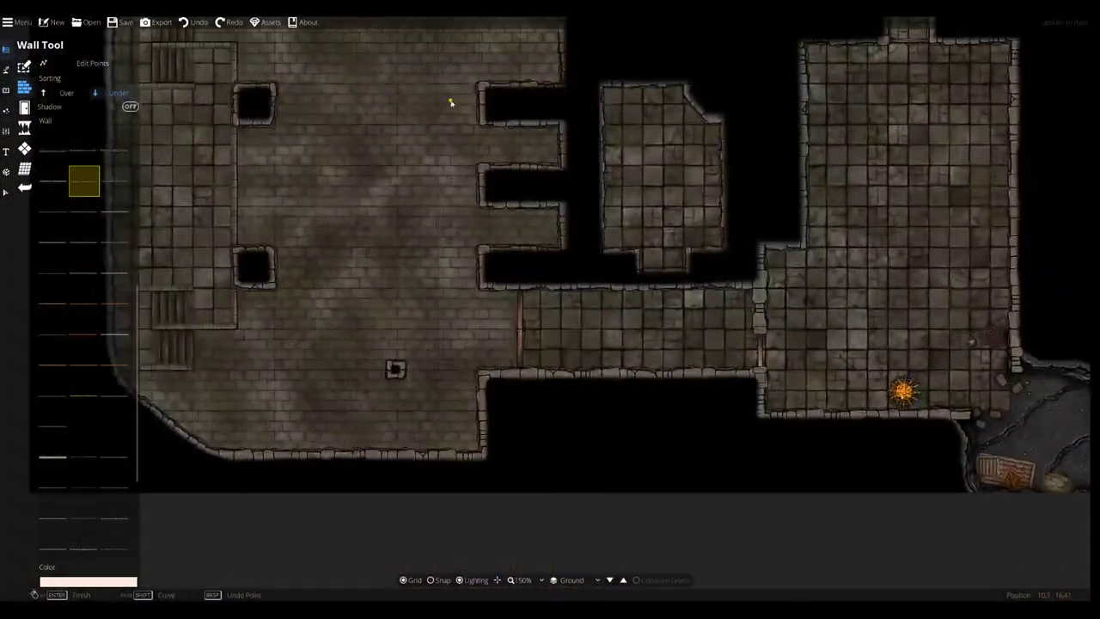
- Review the brazier room, the small enclosed room and the northern tiled and cobbled rooms with their connecting corridors
{"action": "left_click_drag", "start_coordinate": [717, 246], "coordinate": [451, 341]}
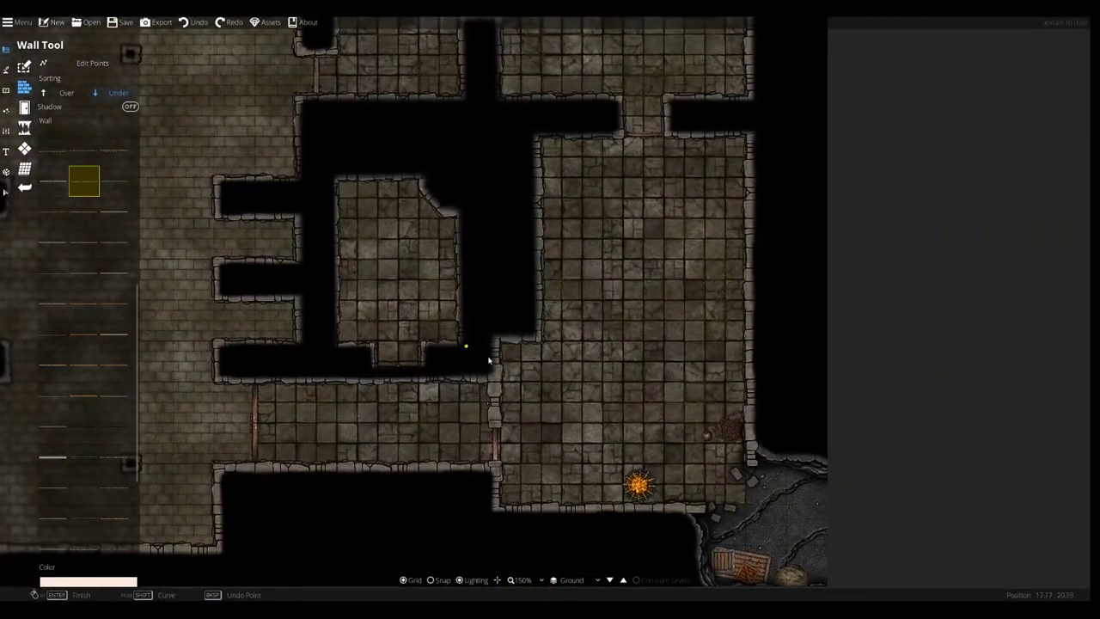
{"action": "left_click_drag", "start_coordinate": [507, 261], "coordinate": [557, 449]}
{"action": "left_click_drag", "start_coordinate": [481, 198], "coordinate": [544, 376]}
{"action": "left_click_drag", "start_coordinate": [480, 218], "coordinate": [525, 360]}
{"action": "left_click_drag", "start_coordinate": [421, 305], "coordinate": [569, 323]}
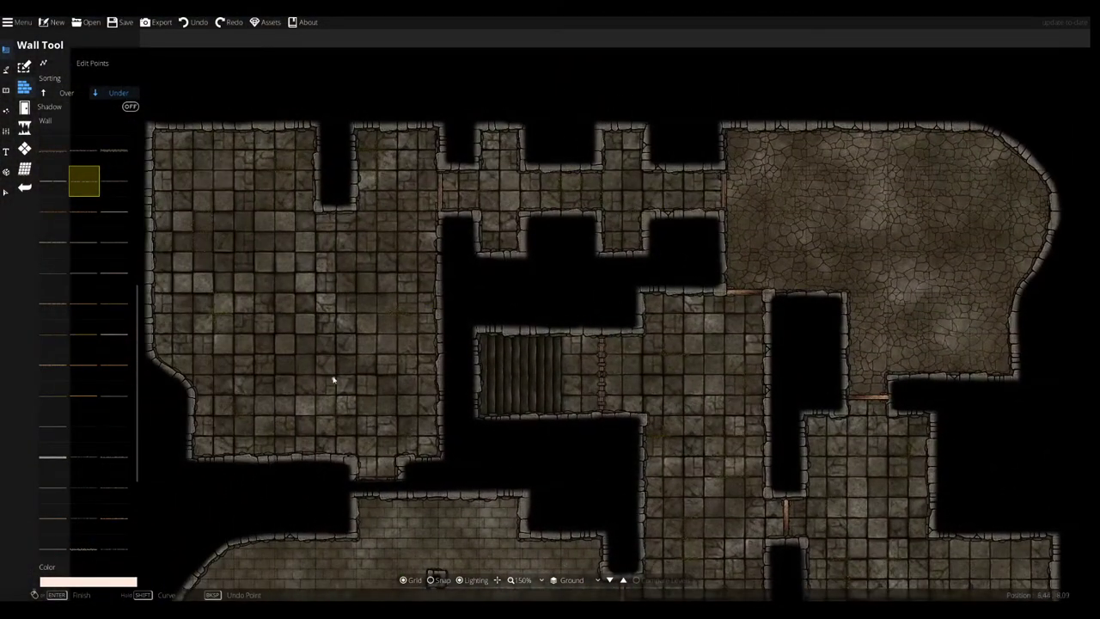
{"action": "left_click_drag", "start_coordinate": [478, 491], "coordinate": [346, 81]}
{"action": "left_click_drag", "start_coordinate": [646, 429], "coordinate": [331, 112]}
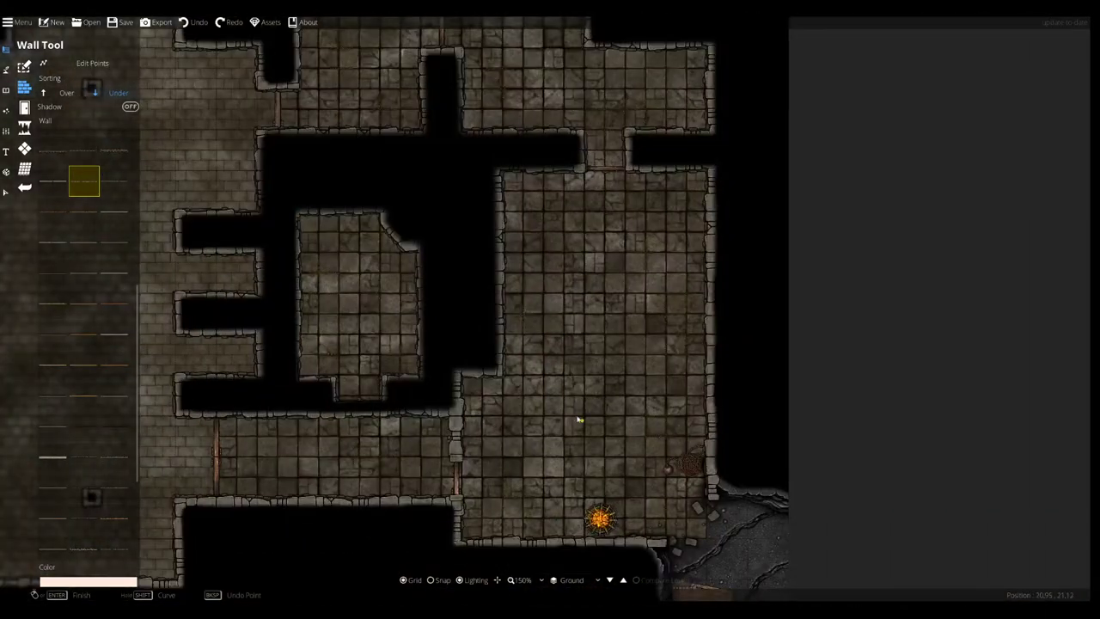
{"action": "left_click_drag", "start_coordinate": [671, 260], "coordinate": [635, 203]}
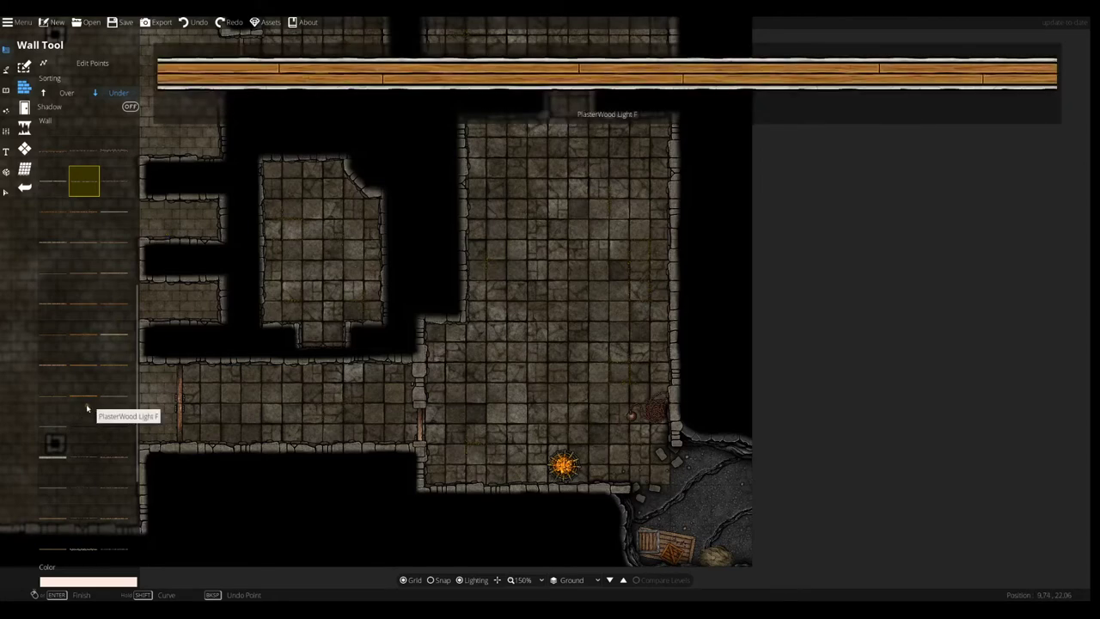
- Look through the remaining wall styles and the range of textures offered by the Path Tool
{"action": "scroll", "coordinate": [83, 336], "scroll_direction": "down", "scroll_amount": 2}
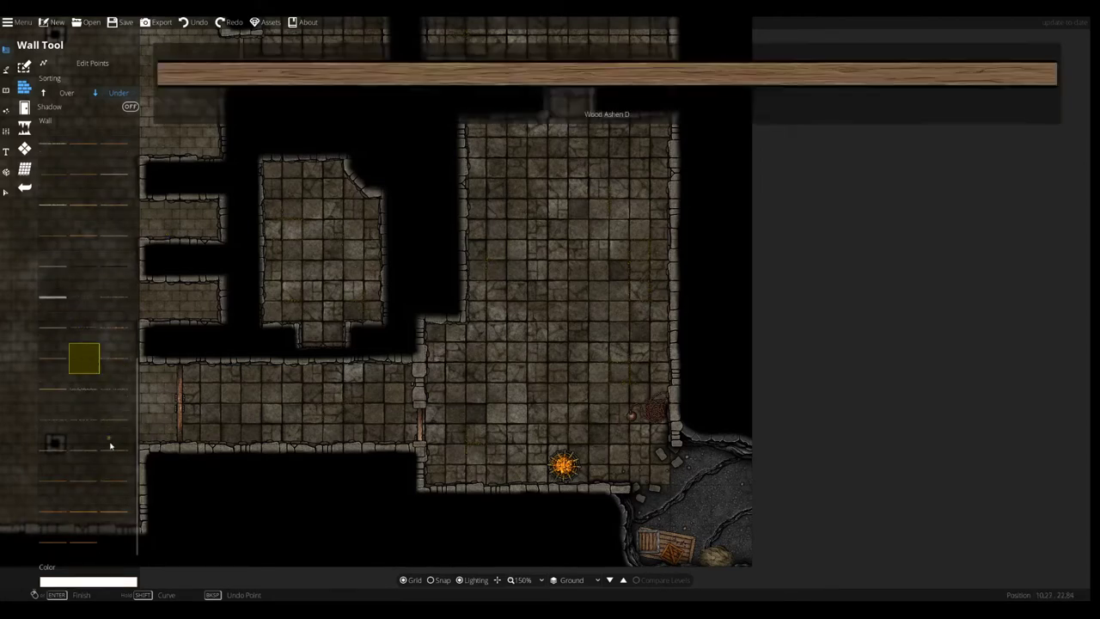
{"action": "left_click", "coordinate": [21, 112]}
{"action": "left_click", "coordinate": [6, 69]}
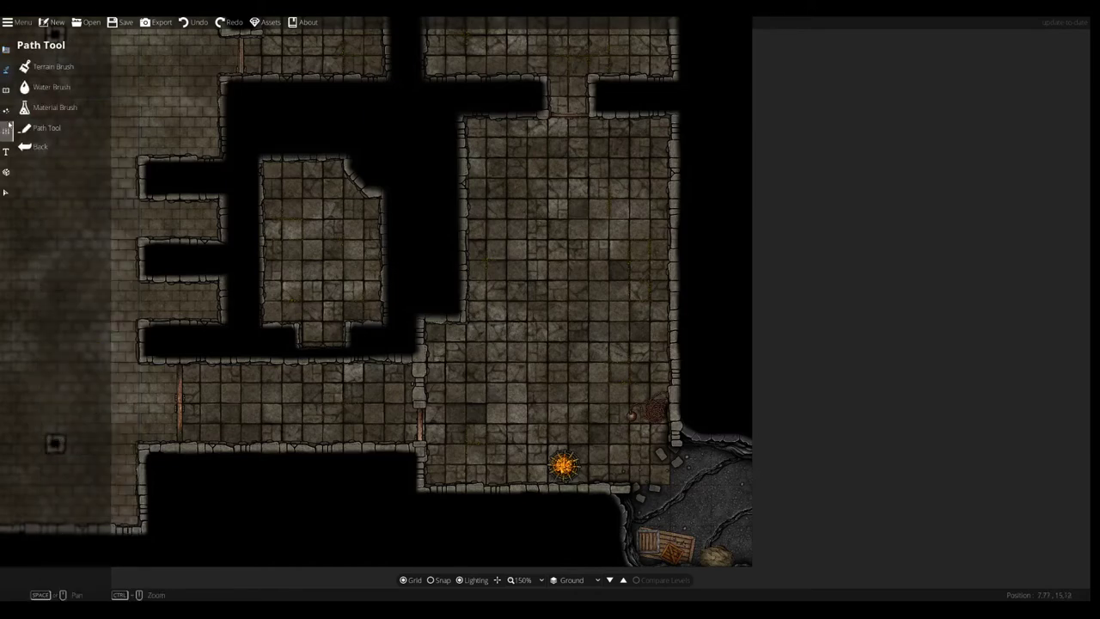
{"action": "scroll", "coordinate": [91, 360], "scroll_direction": "down", "scroll_amount": 2}
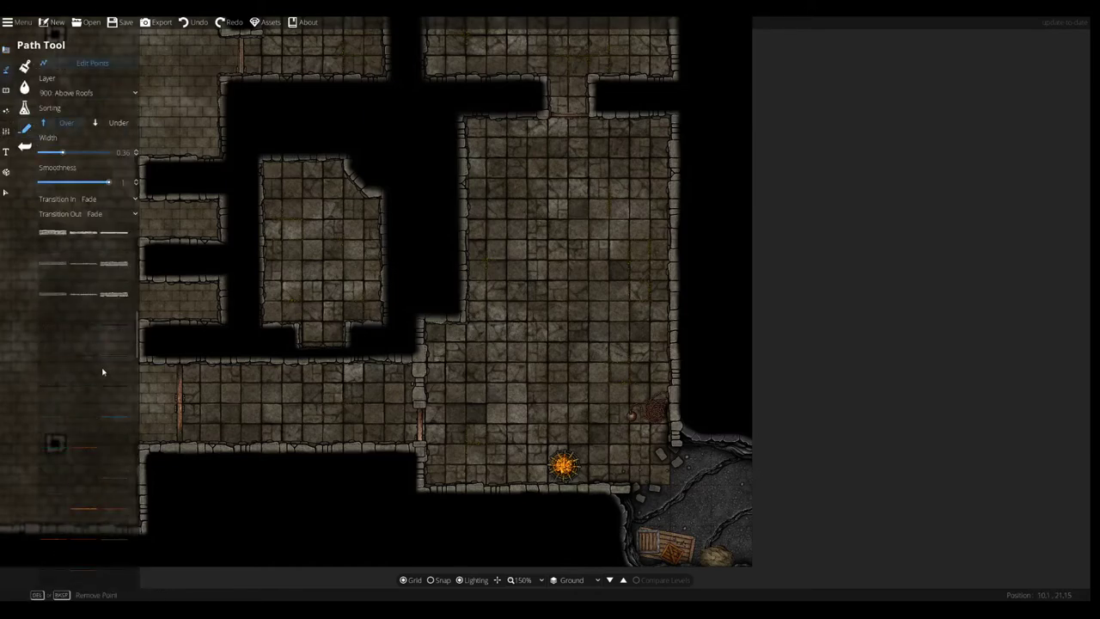
{"action": "scroll", "coordinate": [485, 341], "scroll_direction": "up", "scroll_amount": 5}
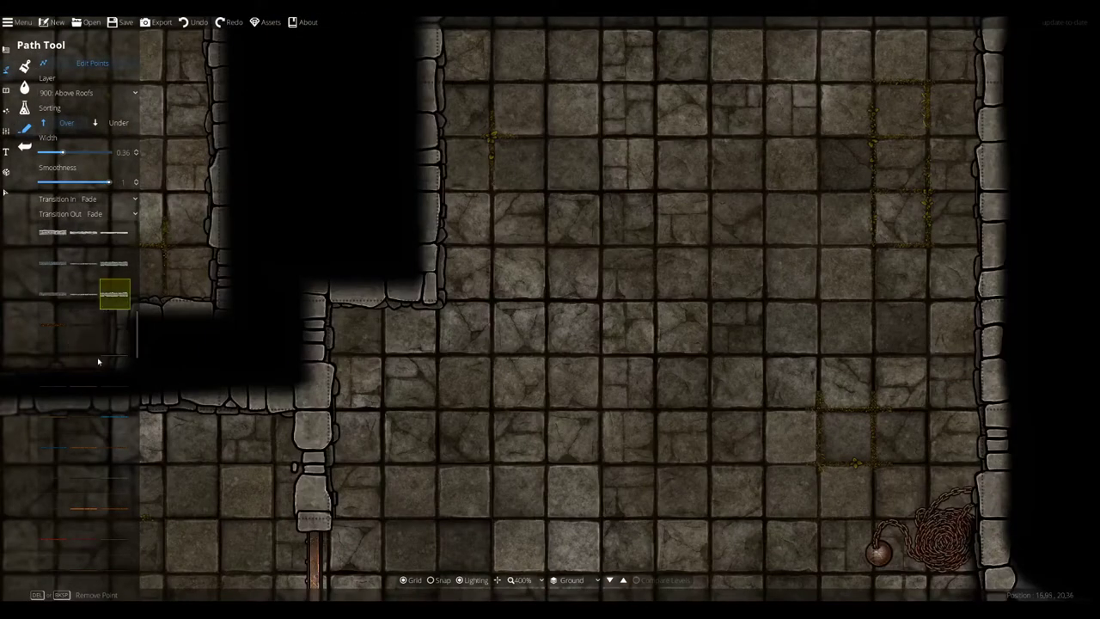
{"action": "scroll", "coordinate": [81, 446], "scroll_direction": "down", "scroll_amount": 3}
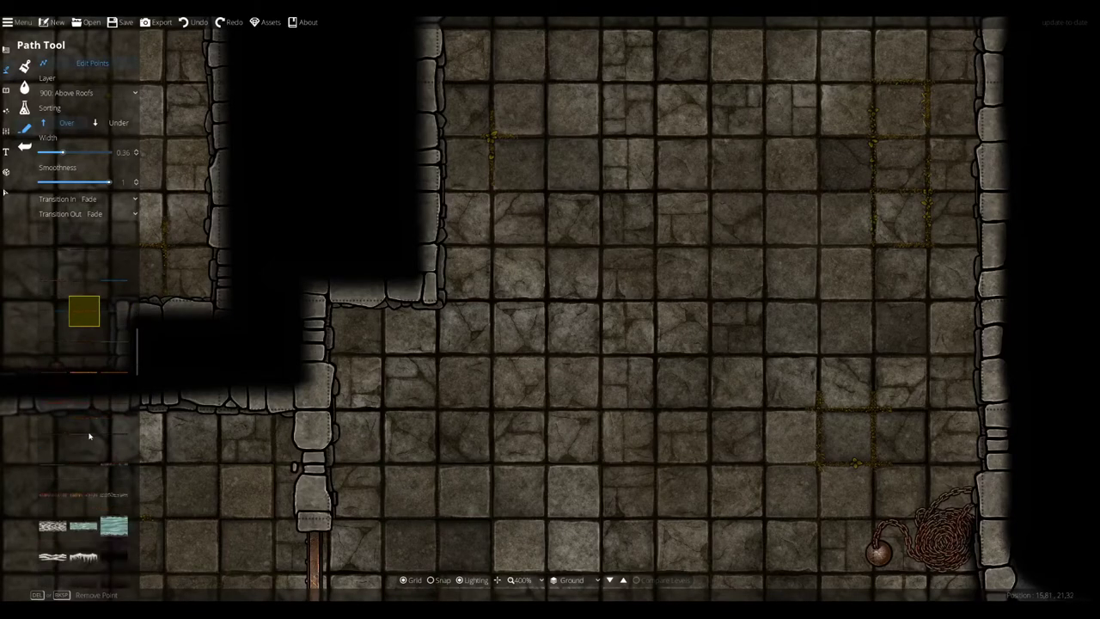
{"action": "scroll", "coordinate": [89, 437], "scroll_direction": "up", "scroll_amount": 2}
{"action": "scroll", "coordinate": [93, 422], "scroll_direction": "down", "scroll_amount": 4}
{"action": "scroll", "coordinate": [89, 390], "scroll_direction": "down", "scroll_amount": 3}
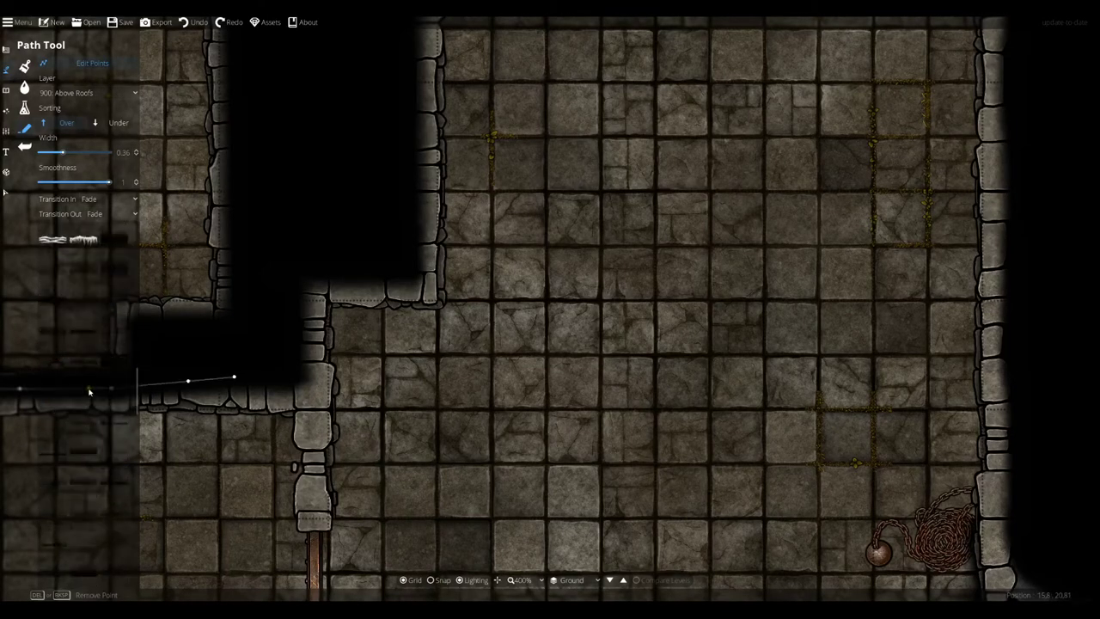
{"action": "scroll", "coordinate": [88, 354], "scroll_direction": "up", "scroll_amount": 8}
{"action": "scroll", "coordinate": [94, 335], "scroll_direction": "up", "scroll_amount": 3}
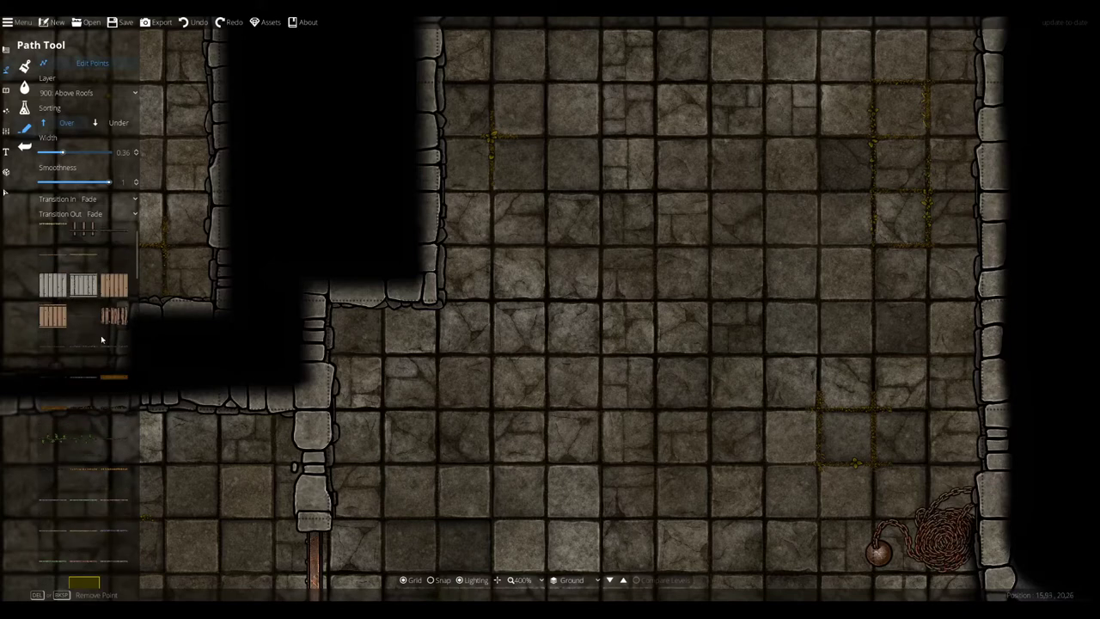
{"action": "left_click", "coordinate": [112, 261]}
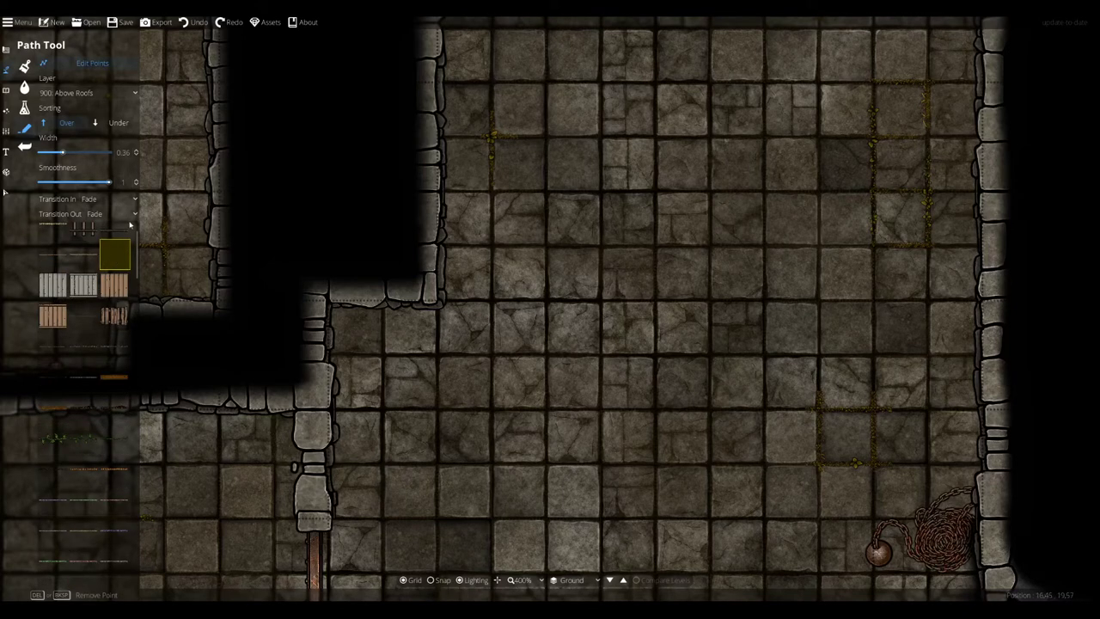
{"action": "left_click", "coordinate": [196, 251]}
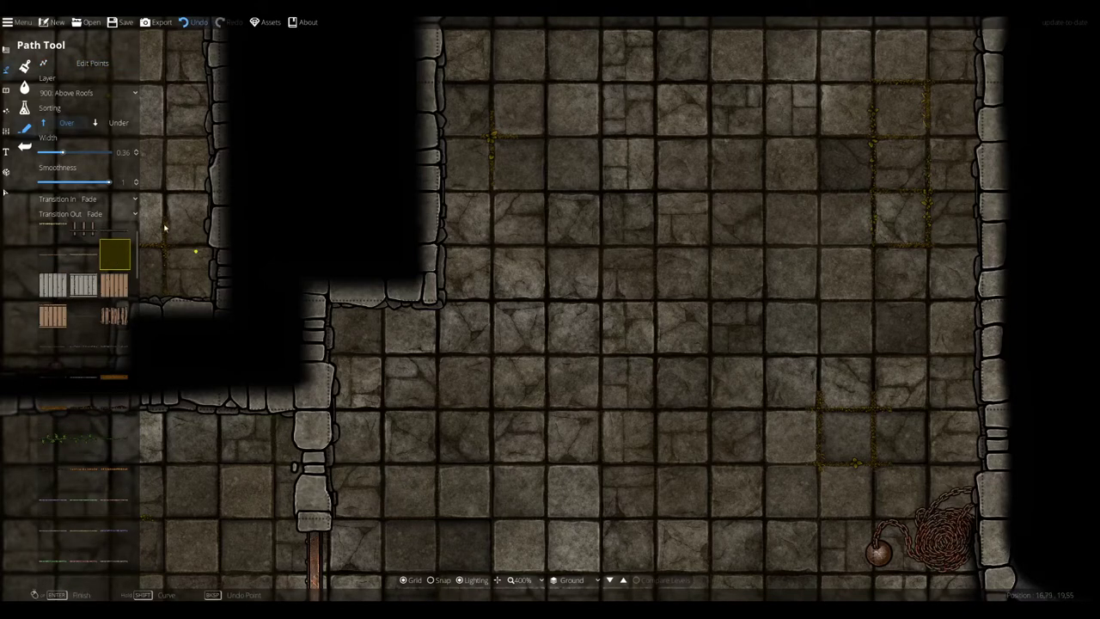
{"action": "key", "text": "ctrl+z"}
- Assign the path to 200: User Layer 2, choose a thin path texture and set its width to 1
{"action": "left_click", "coordinate": [86, 93]}
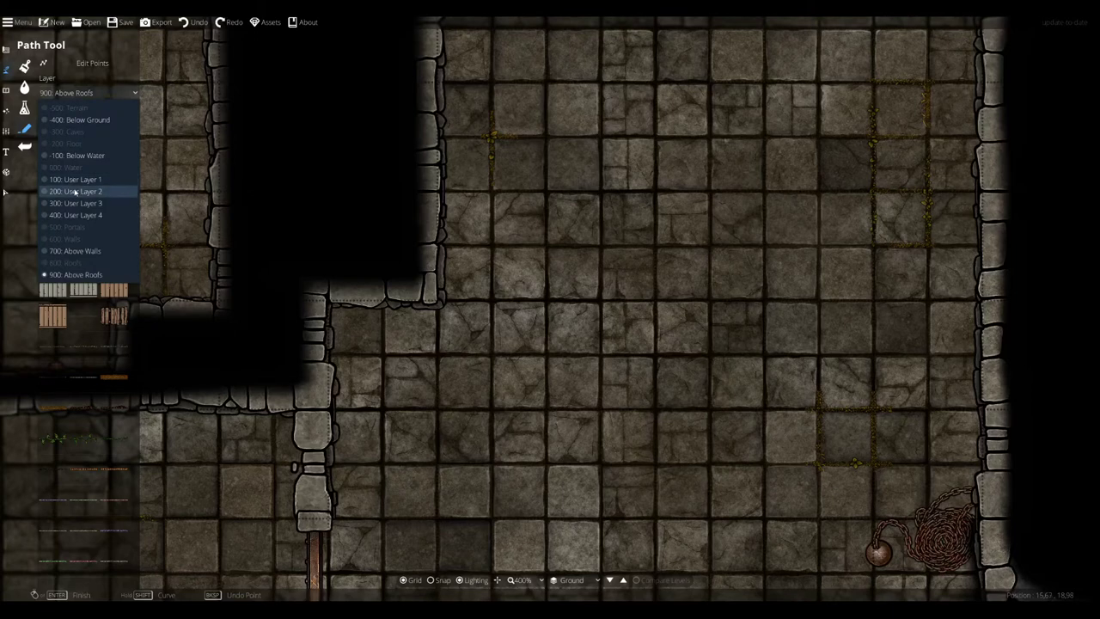
{"action": "left_click", "coordinate": [75, 192]}
{"action": "left_click", "coordinate": [86, 448]}
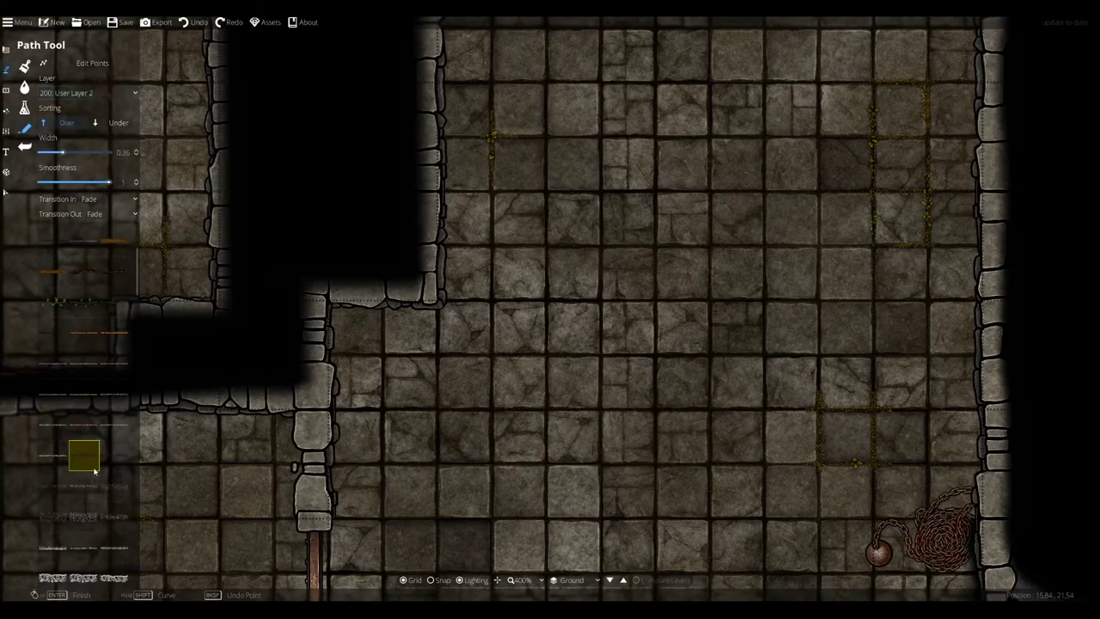
{"action": "scroll", "coordinate": [86, 464], "scroll_direction": "down", "scroll_amount": 10}
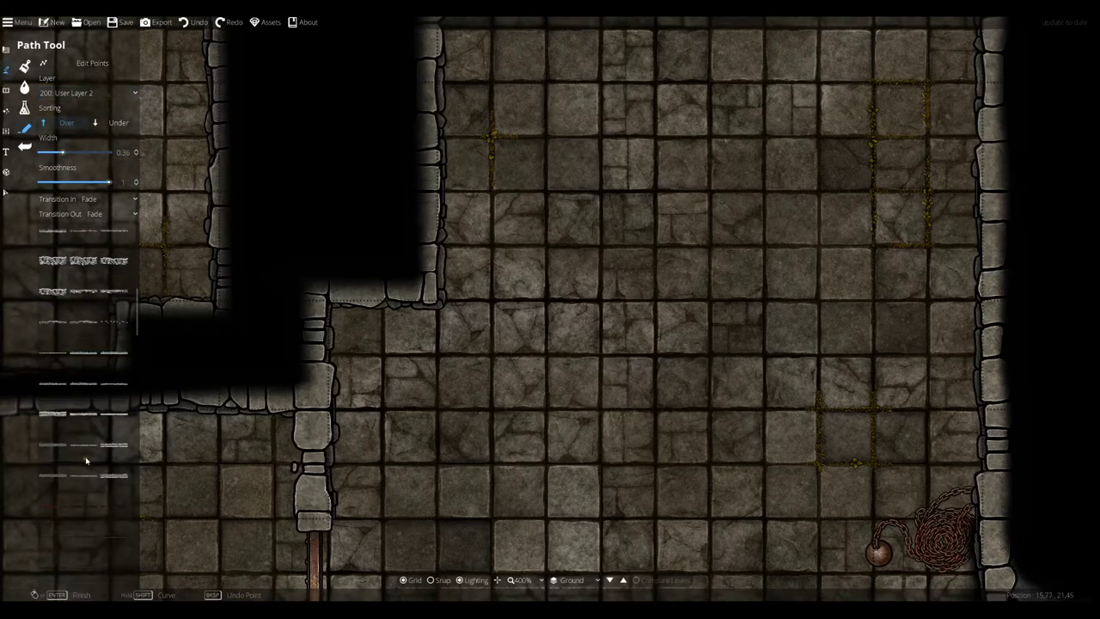
{"action": "scroll", "coordinate": [87, 487], "scroll_direction": "down", "scroll_amount": 2}
{"action": "scroll", "coordinate": [55, 408], "scroll_direction": "up", "scroll_amount": 5}
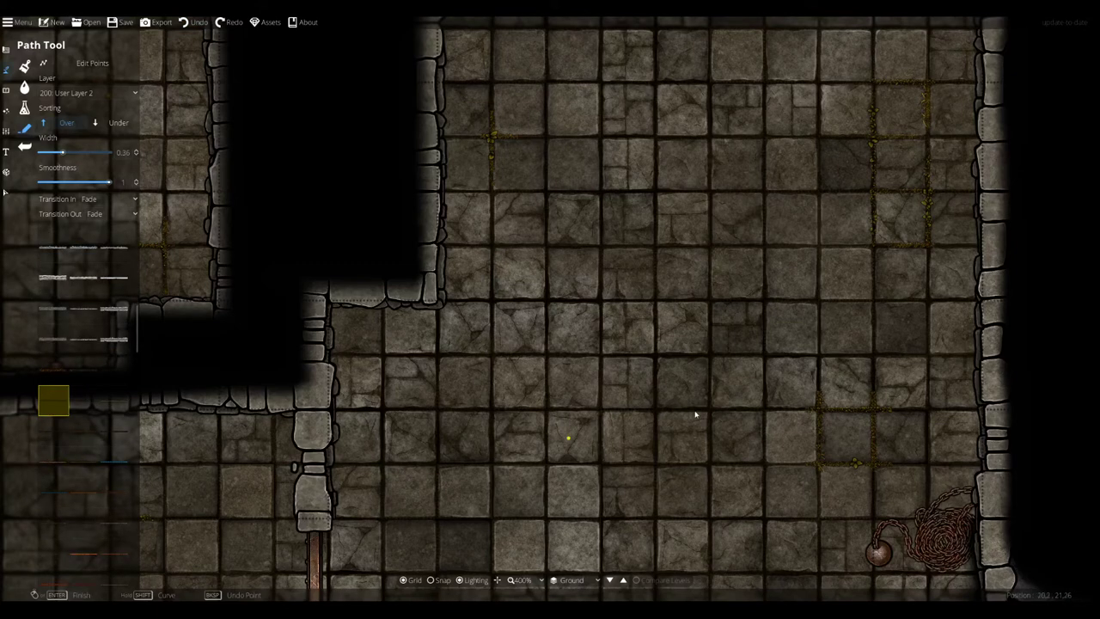
{"action": "scroll", "coordinate": [94, 446], "scroll_direction": "down", "scroll_amount": 5}
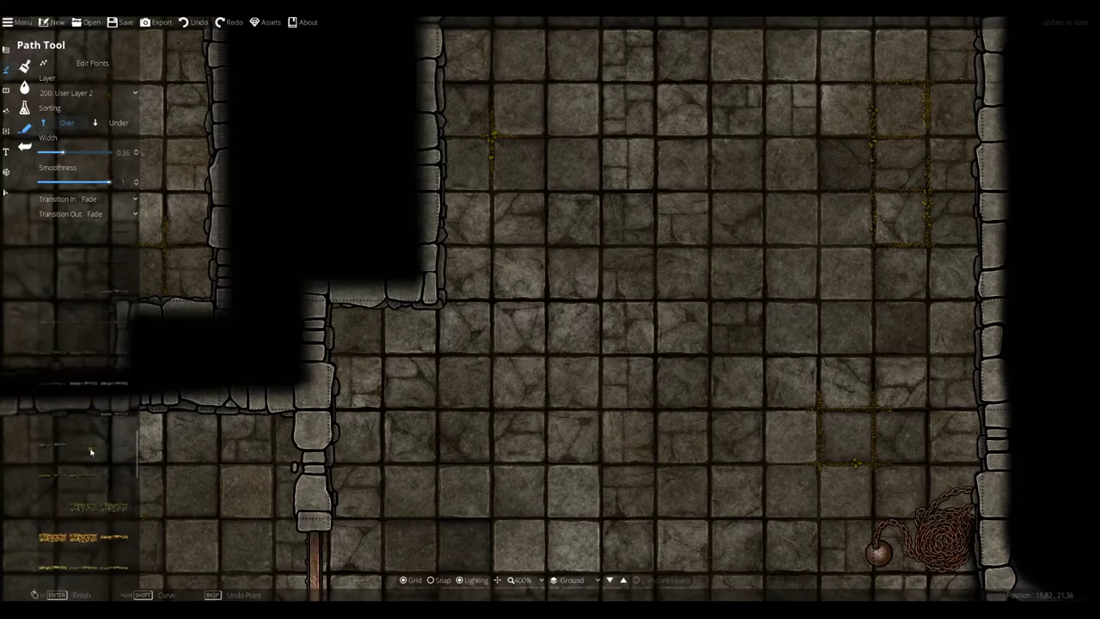
{"action": "left_click", "coordinate": [112, 466]}
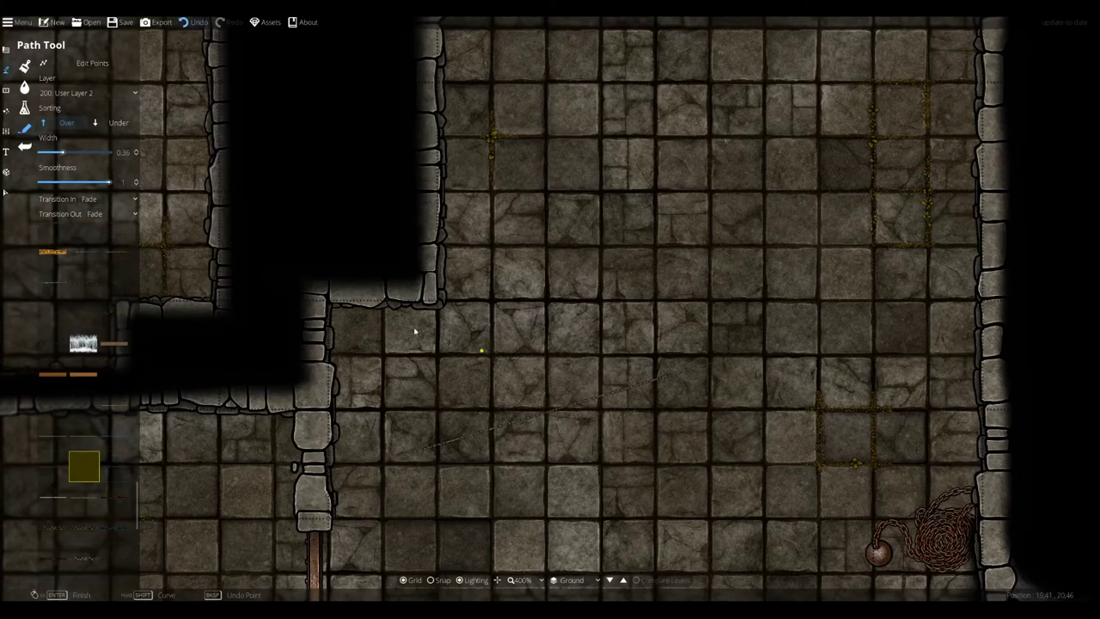
{"action": "mouse_move", "coordinate": [62, 152]}
{"action": "left_mouse_down"}
{"action": "mouse_move", "coordinate": [90, 152]}
{"action": "mouse_move", "coordinate": [78, 153]}
{"action": "left_mouse_up"}
{"action": "scroll", "coordinate": [422, 332], "scroll_direction": "down", "scroll_amount": 2}
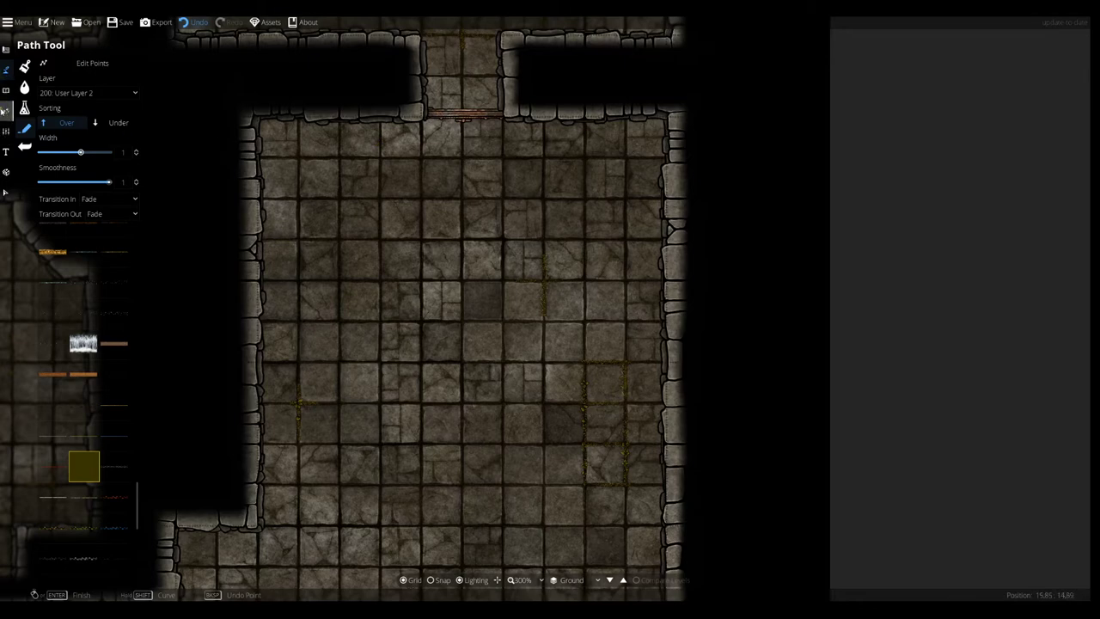
- Try the saved light grey and darker grid colours for the dotted grid in the map settings
{"action": "left_click", "coordinate": [6, 111]}
{"action": "left_click", "coordinate": [6, 132]}
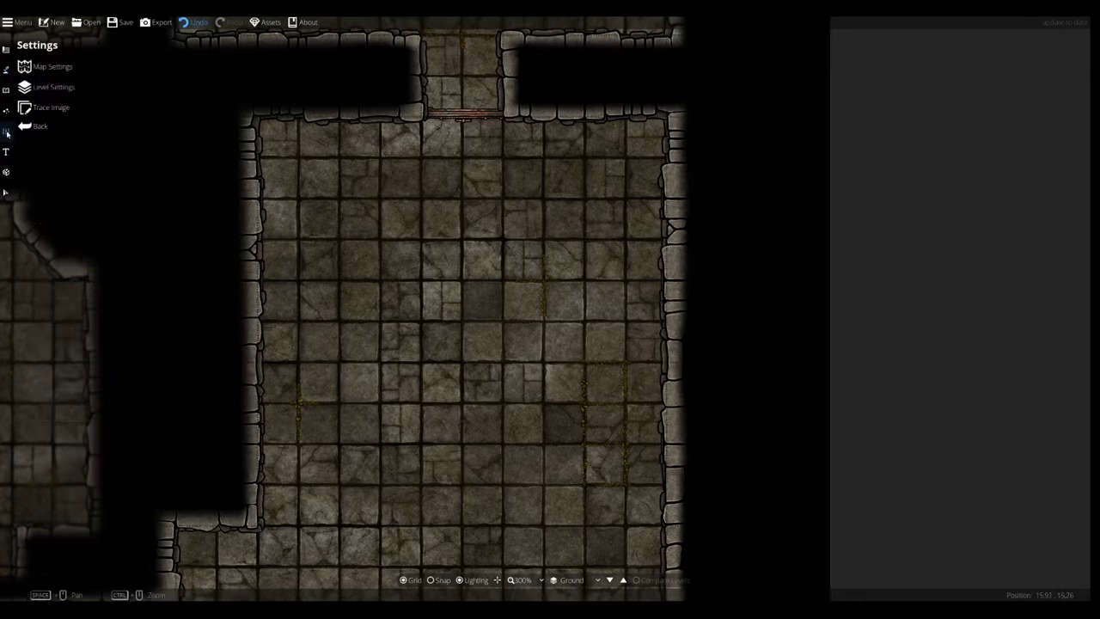
{"action": "left_click", "coordinate": [52, 66]}
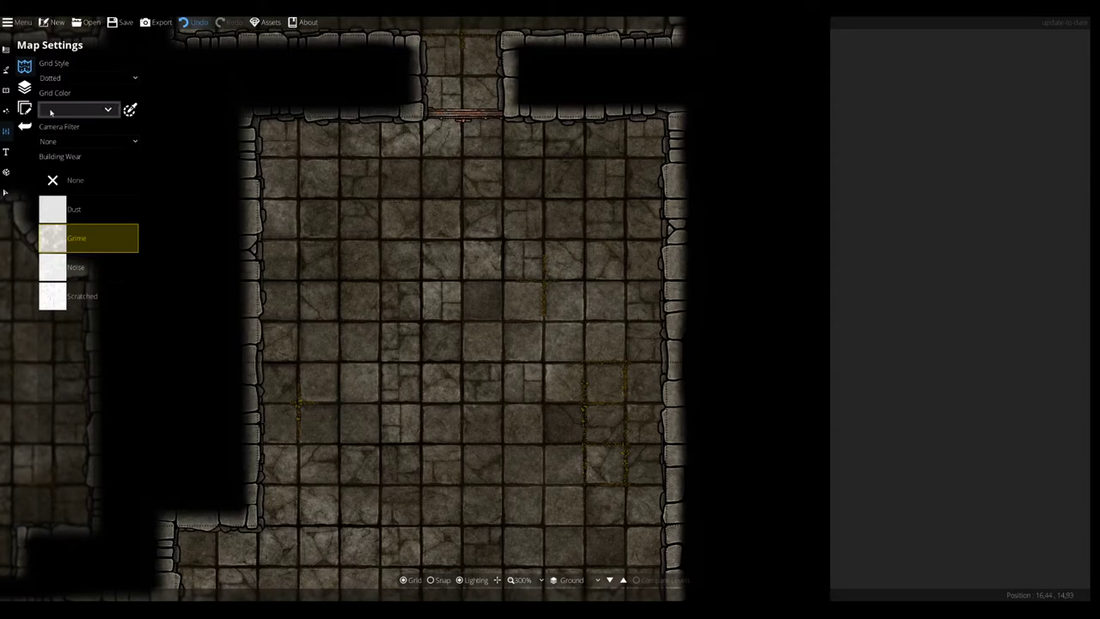
{"action": "left_click", "coordinate": [51, 112]}
{"action": "left_click", "coordinate": [62, 127]}
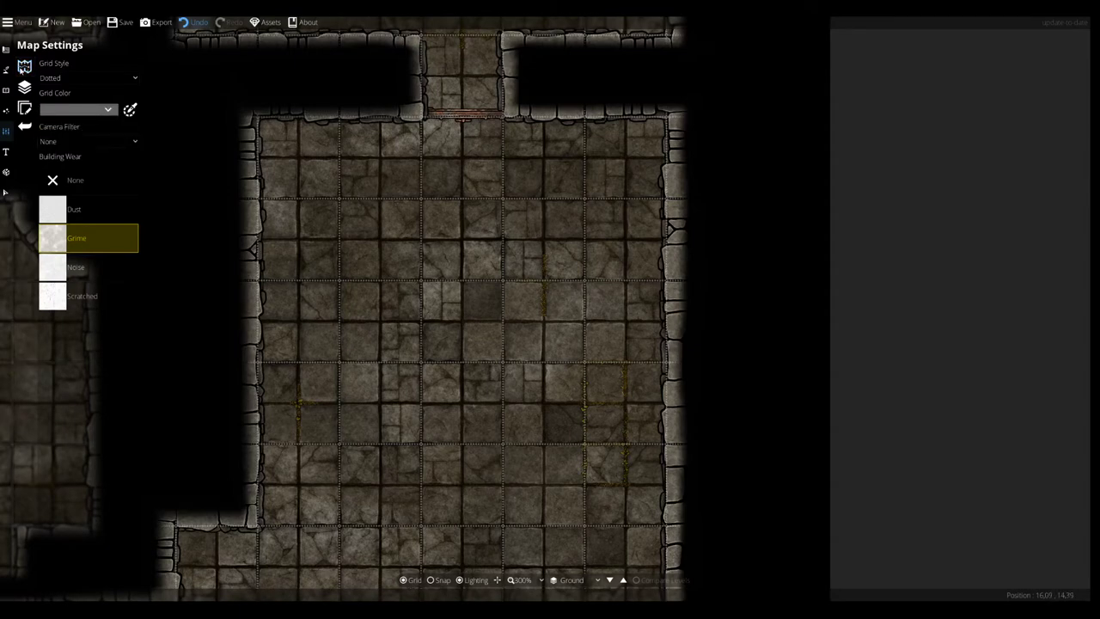
{"action": "left_click", "coordinate": [76, 112]}
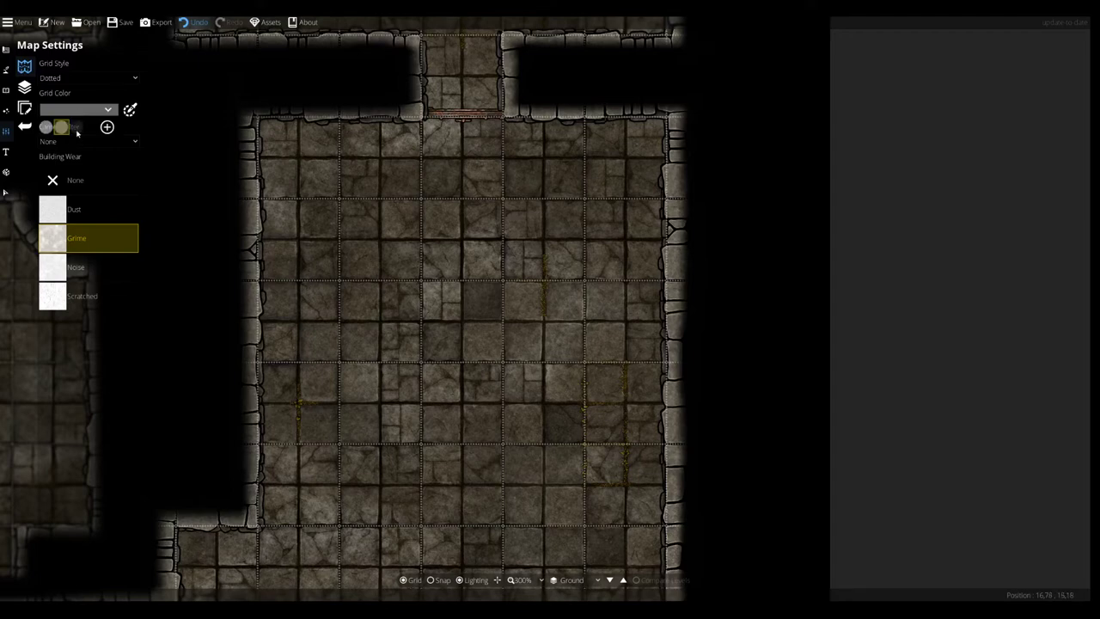
{"action": "left_click", "coordinate": [75, 126]}
{"action": "left_click", "coordinate": [77, 109]}
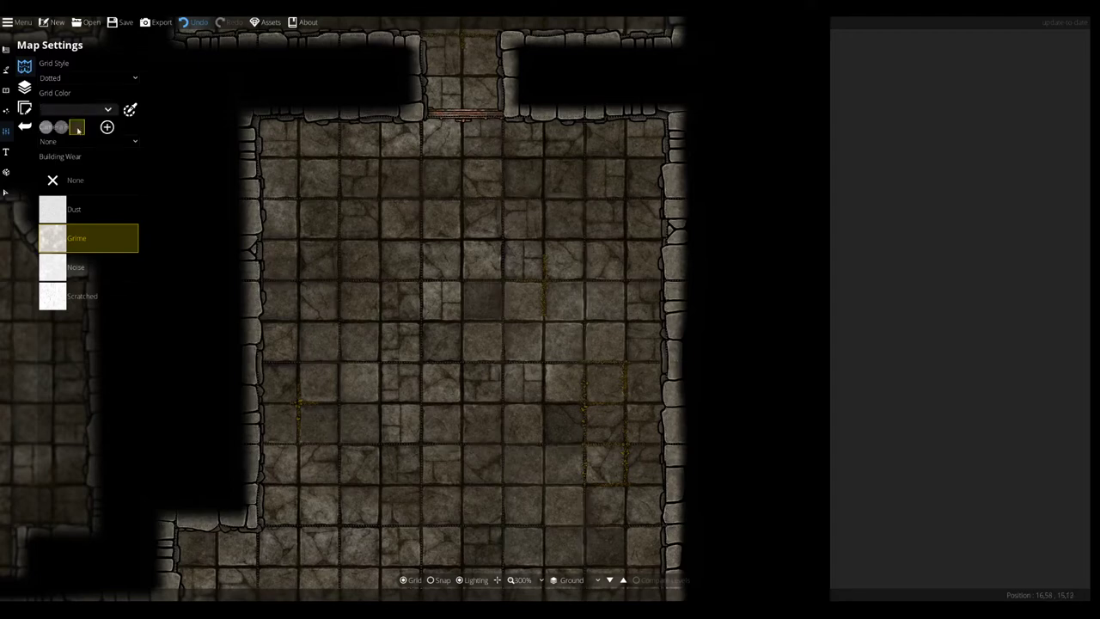
{"action": "left_click", "coordinate": [90, 128]}
{"action": "left_click", "coordinate": [94, 115]}
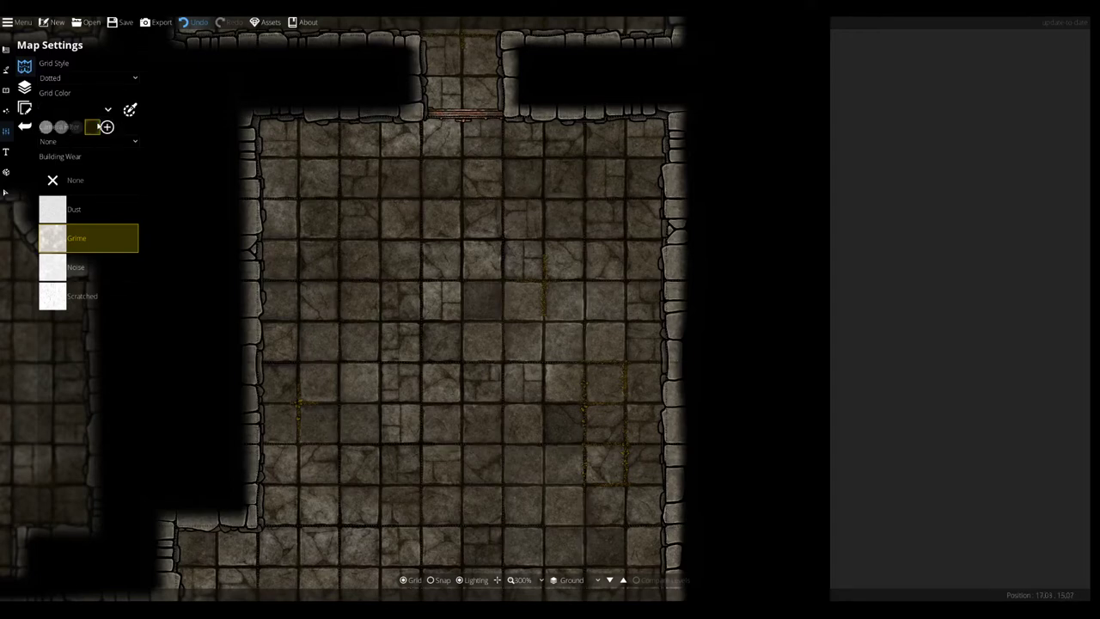
- Add a semi-transparent dark red grid colour with RGB 89, 21, 21 and alpha 127
{"action": "left_click", "coordinate": [106, 127]}
{"action": "left_click_drag", "start_coordinate": [131, 160], "coordinate": [124, 196]}
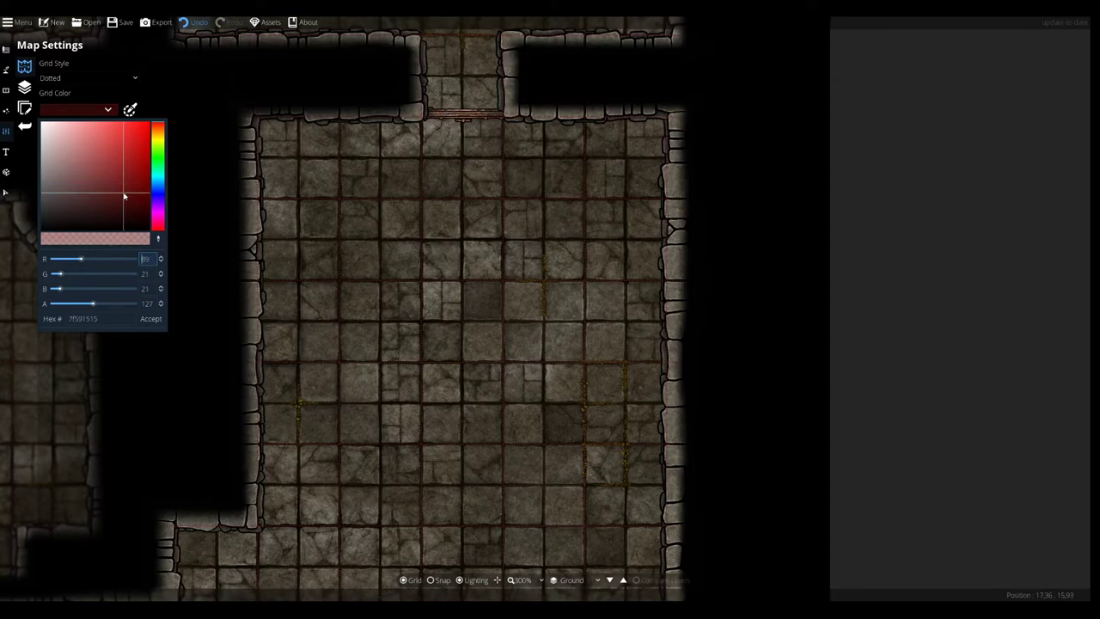
{"action": "left_click", "coordinate": [152, 319]}
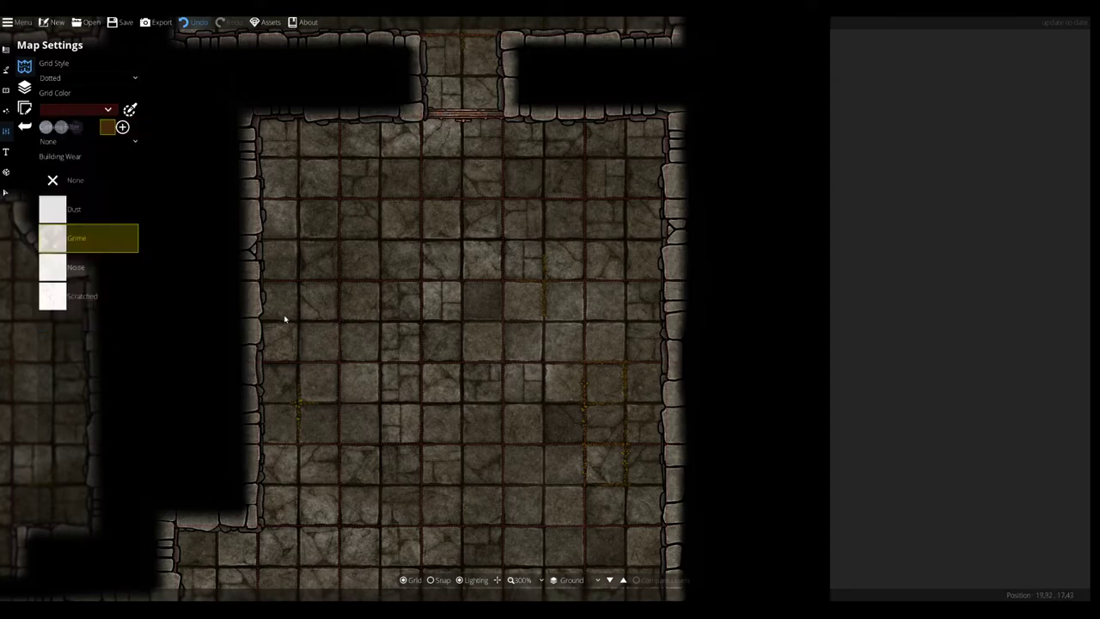
- Return to the Path Tool, try a faded path across the tiled floor of the brazier room and undo it
{"action": "left_click_drag", "start_coordinate": [397, 303], "coordinate": [384, 354]}
{"action": "left_click", "coordinate": [5, 110]}
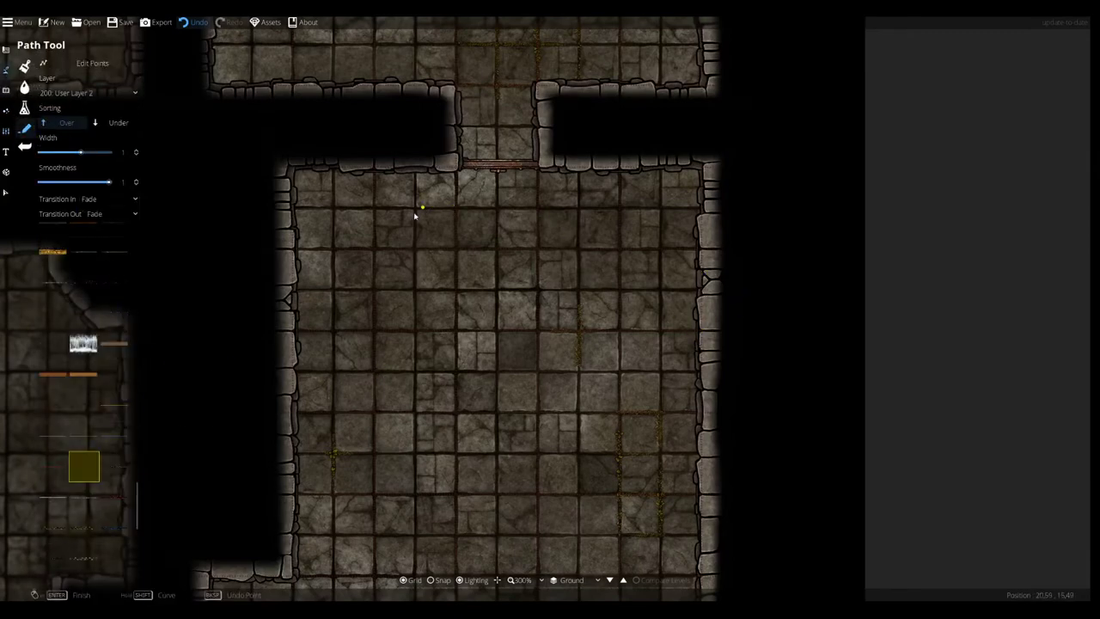
{"action": "left_click_drag", "start_coordinate": [503, 428], "coordinate": [614, 147]}
{"action": "scroll", "coordinate": [616, 248], "scroll_direction": "down", "scroll_amount": 1}
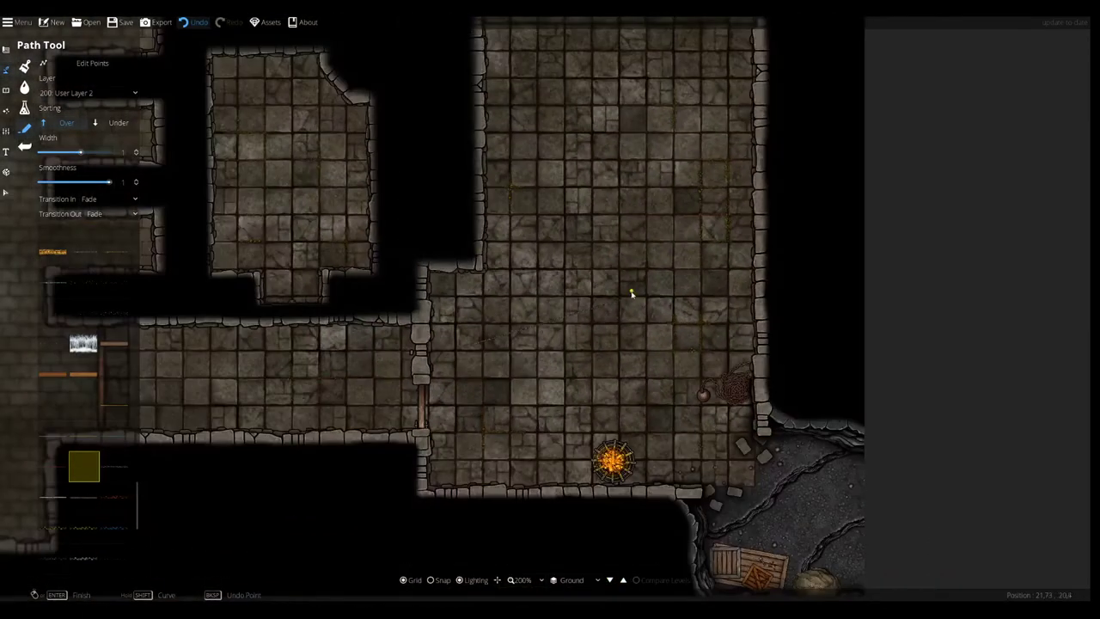
{"action": "left_click_drag", "start_coordinate": [623, 312], "coordinate": [540, 369]}
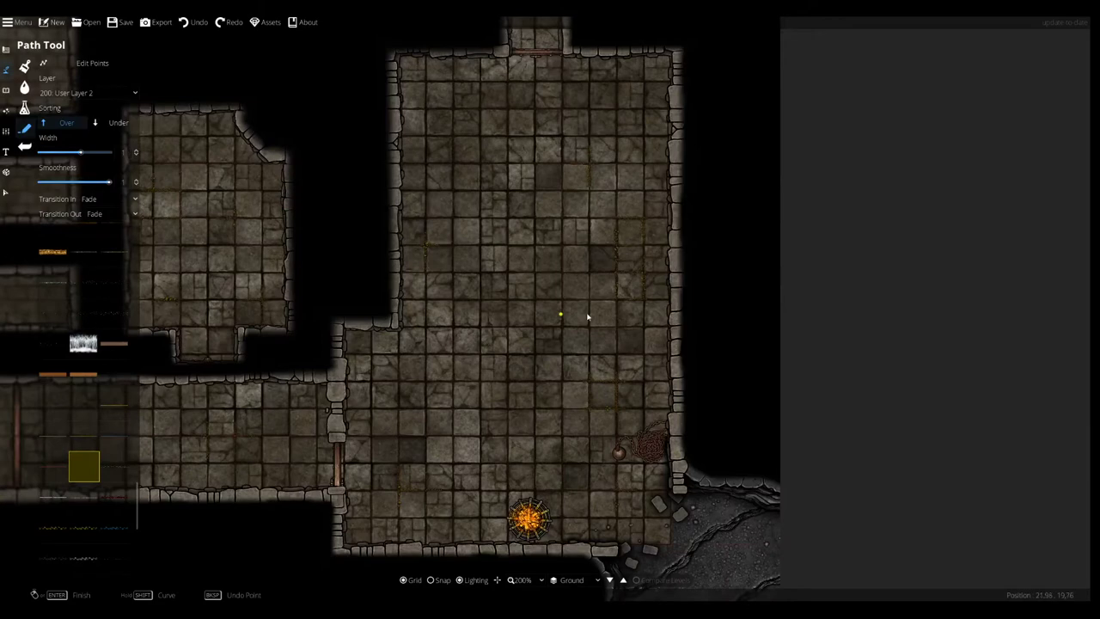
{"action": "scroll", "coordinate": [588, 318], "scroll_direction": "up", "scroll_amount": 2}
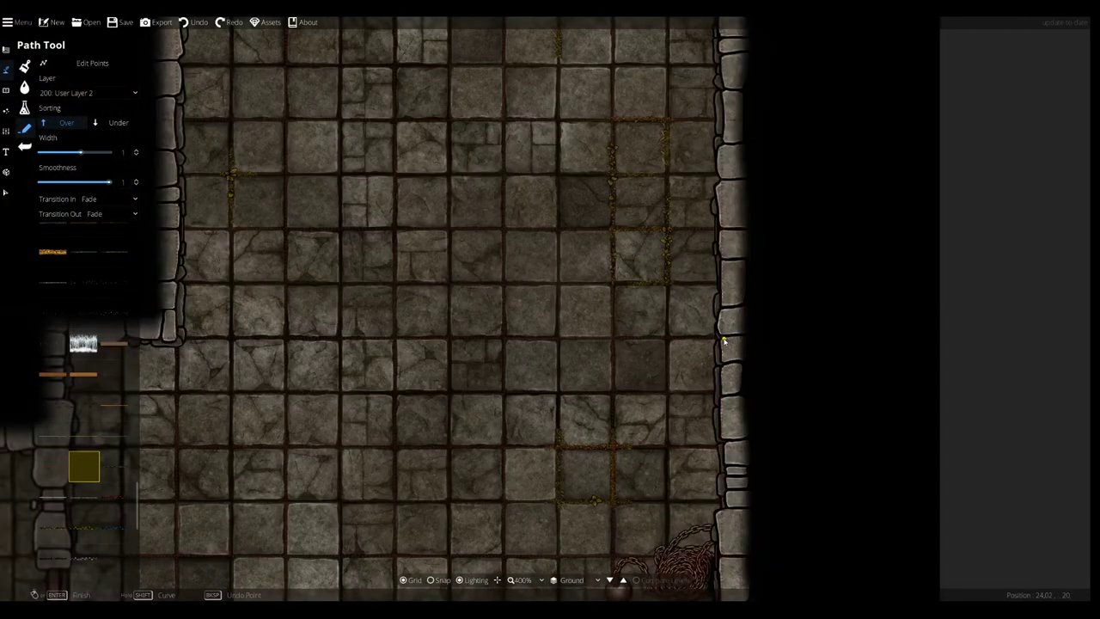
{"action": "left_click", "coordinate": [459, 349]}
{"action": "right_click", "coordinate": [458, 350]}
{"action": "key", "text": "ctrl+z"}
- Set both the Transition In and Transition Out of the path to None
{"action": "left_click", "coordinate": [111, 198]}
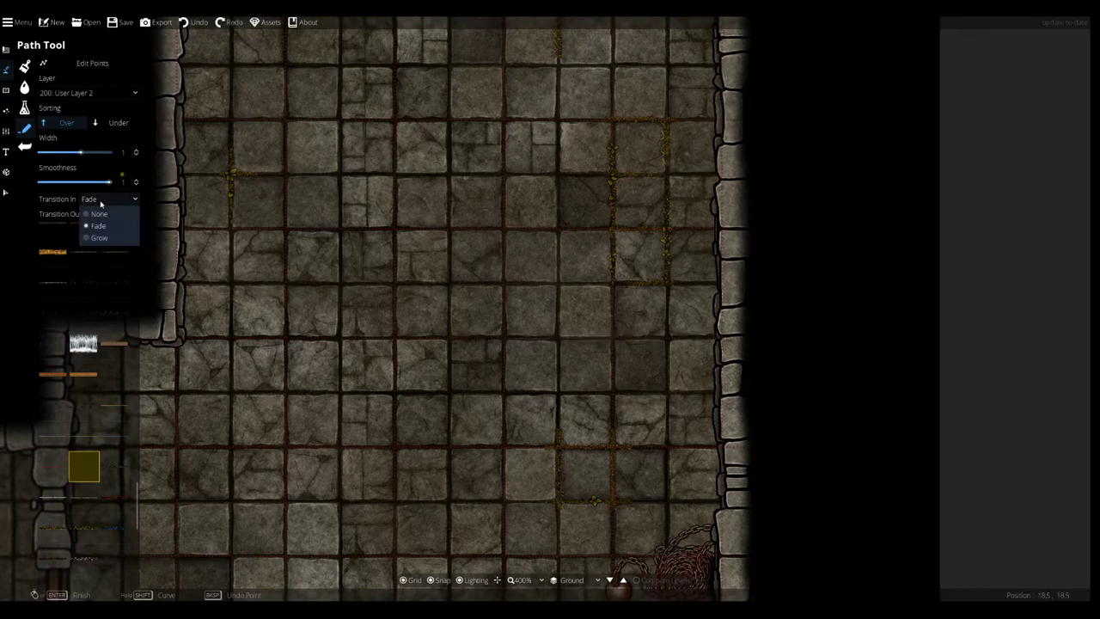
{"action": "left_click", "coordinate": [99, 216]}
{"action": "left_click", "coordinate": [112, 214]}
{"action": "left_click", "coordinate": [98, 226]}
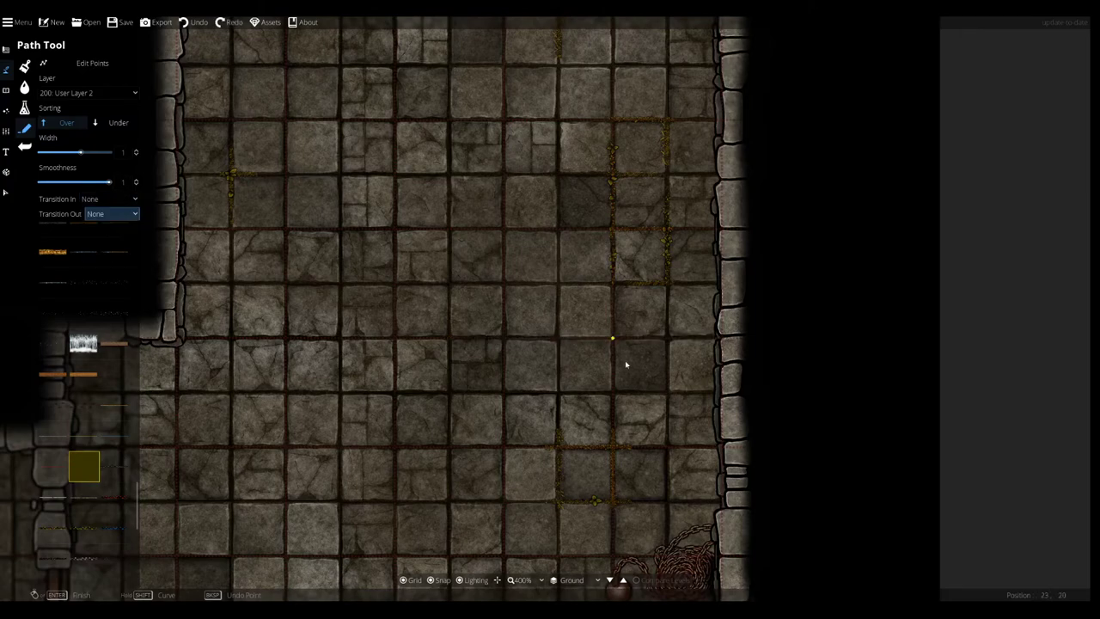
- Try a horizontal path without end transitions across the brazier room's tiled floor and undo it
{"action": "left_click", "coordinate": [711, 348]}
{"action": "left_click", "coordinate": [494, 342]}
{"action": "right_click", "coordinate": [495, 342]}
{"action": "key", "text": "ctrl+z"}
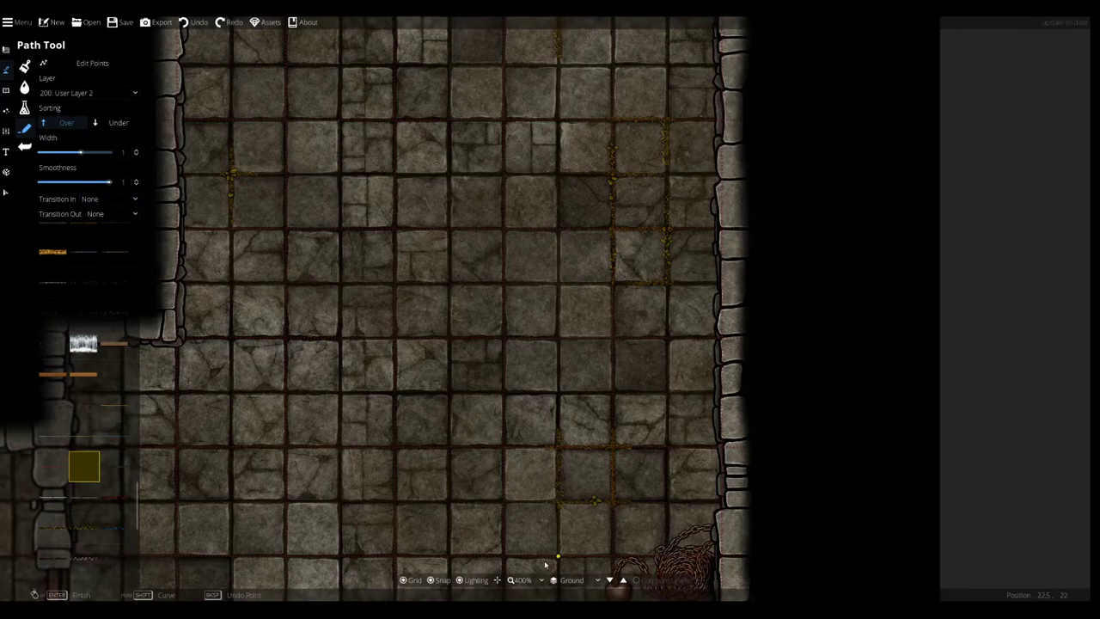
- Try a straight vertical path up from the room's lower wall beside the brazier and undo it
{"action": "left_click_drag", "start_coordinate": [545, 563], "coordinate": [543, 305]}
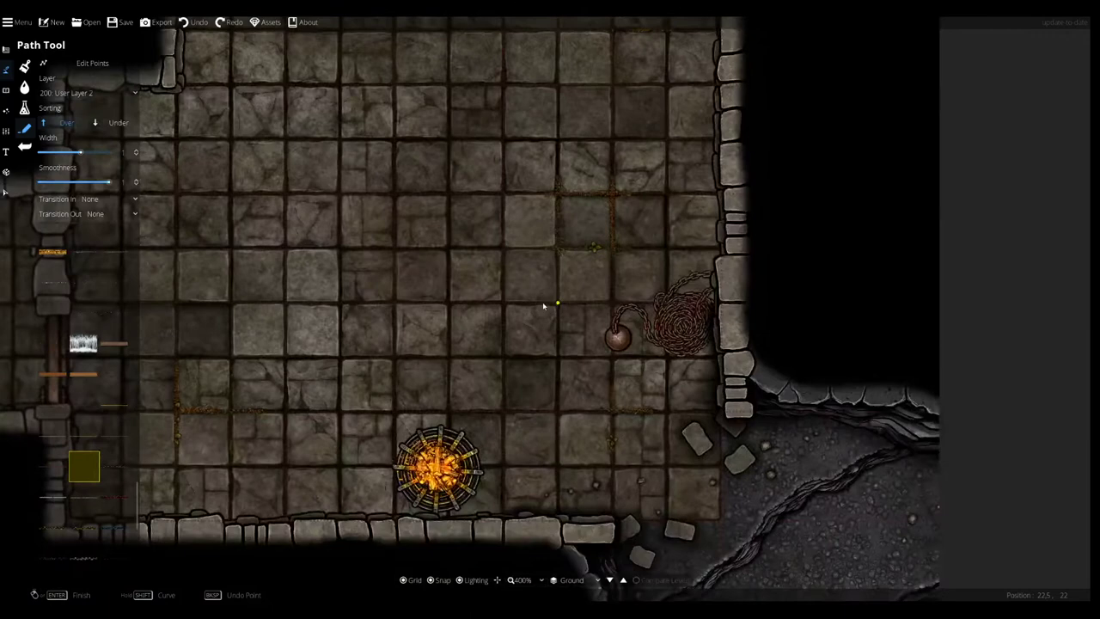
{"action": "left_click", "coordinate": [514, 510]}
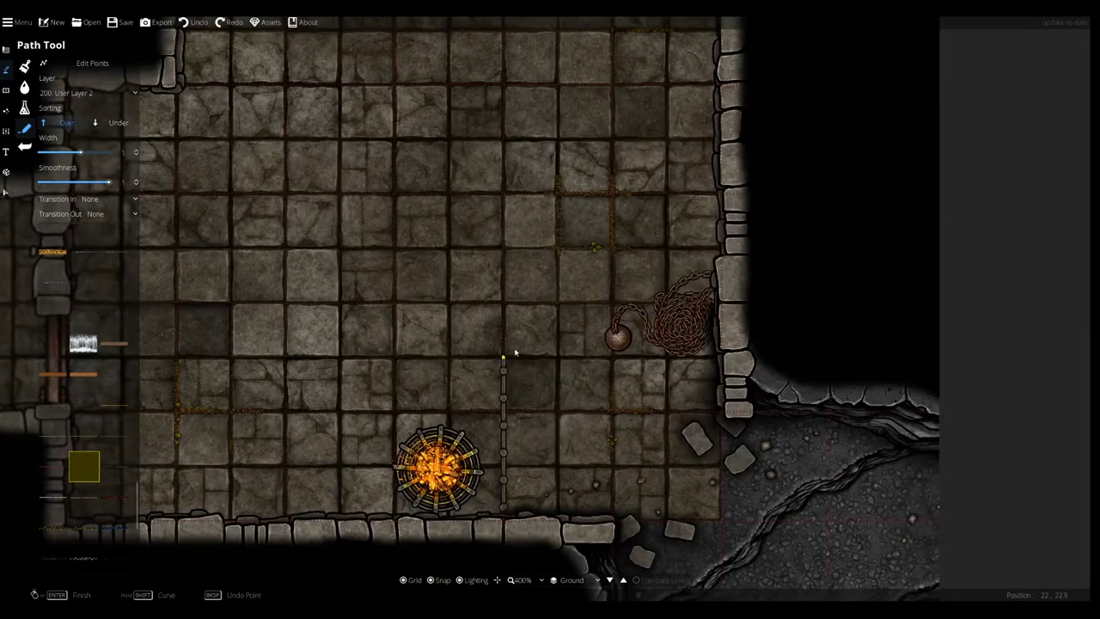
{"action": "right_click", "coordinate": [515, 301]}
{"action": "key", "text": "ctrl+z"}
{"action": "right_click", "coordinate": [515, 305]}
{"action": "key", "text": "ctrl+z"}
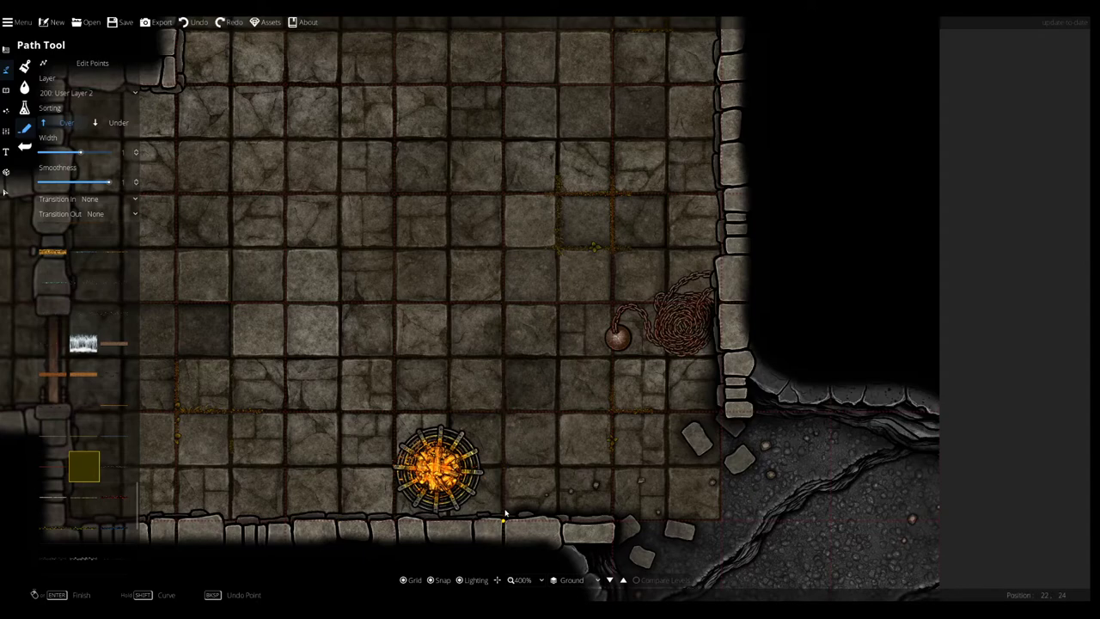
- Try curved and angled paths running from the room's right wall and up across the floor, and take them back
{"action": "scroll", "coordinate": [658, 366], "scroll_direction": "down", "scroll_amount": 4}
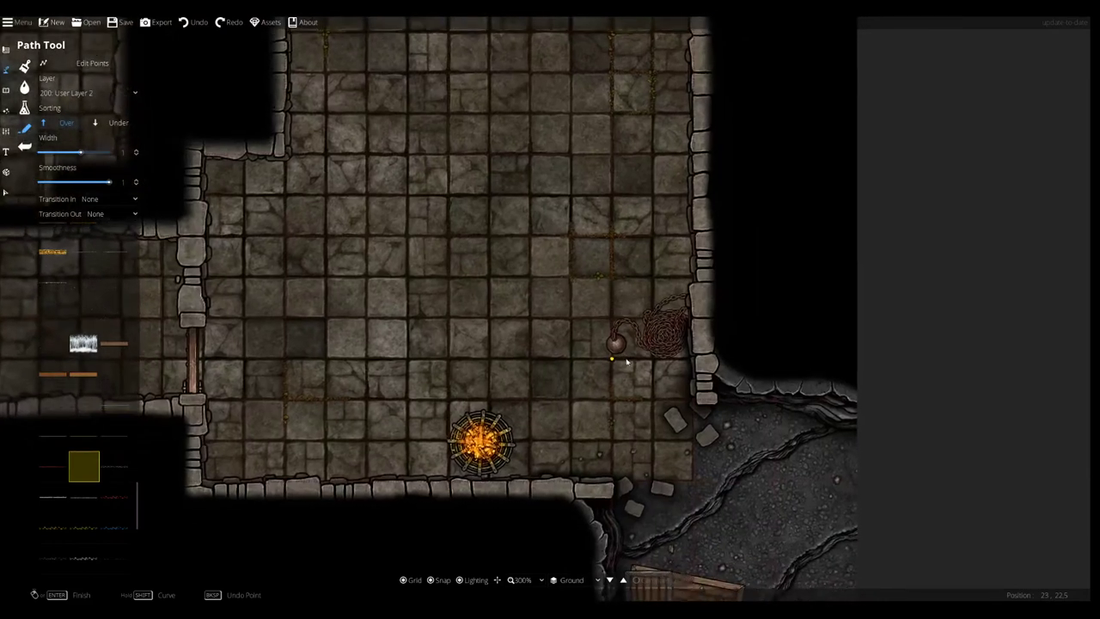
{"action": "left_click_drag", "start_coordinate": [626, 362], "coordinate": [651, 456]}
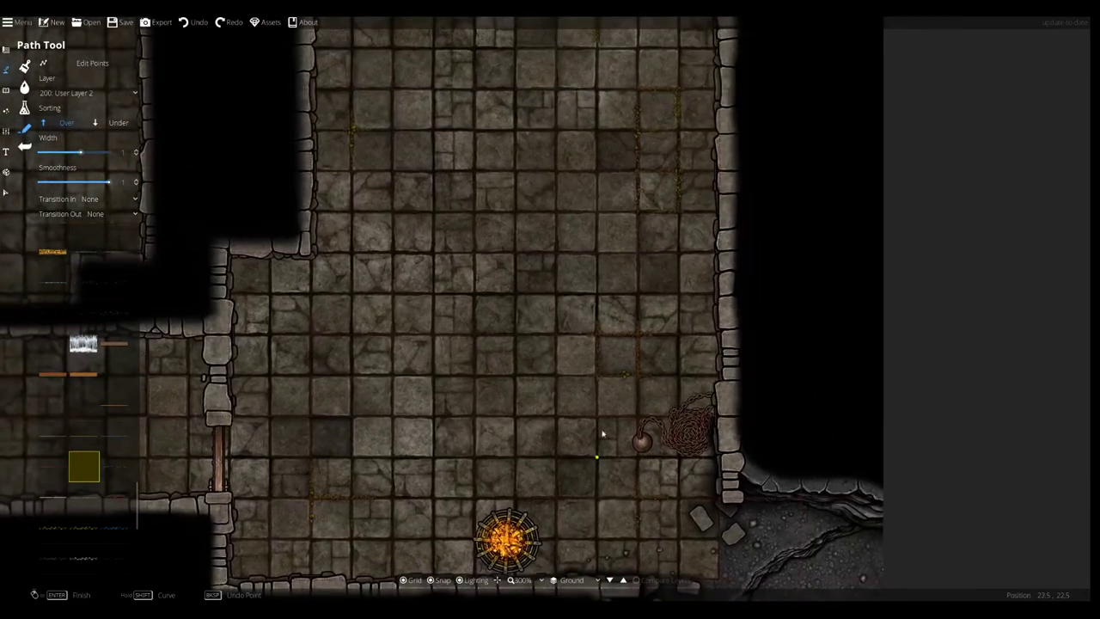
{"action": "left_click", "coordinate": [706, 334]}
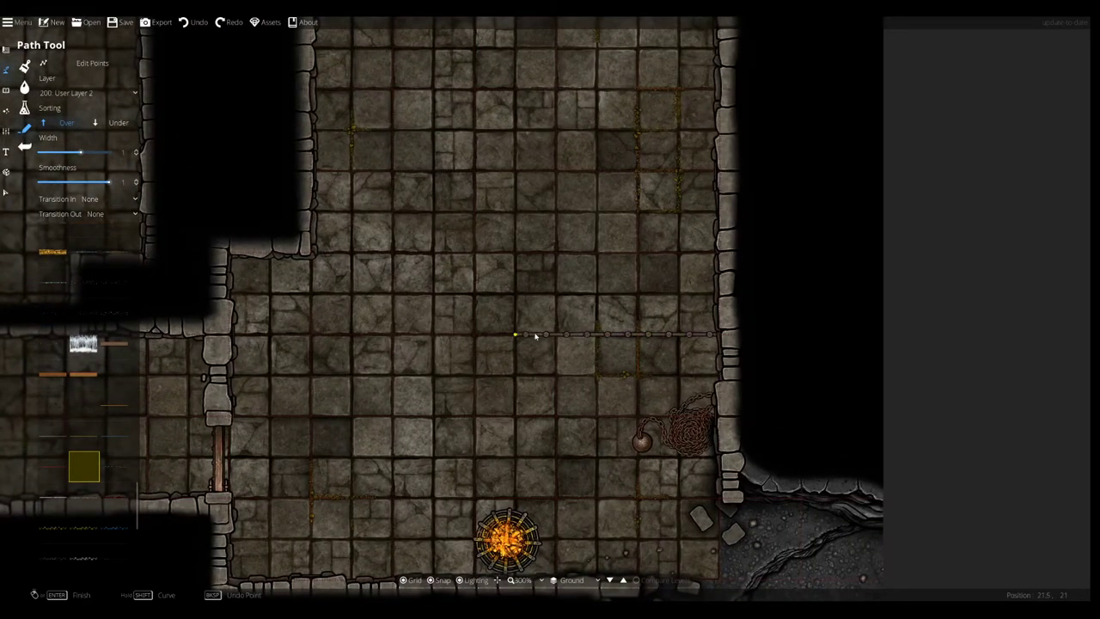
{"action": "left_click_drag", "start_coordinate": [520, 342], "coordinate": [523, 427]}
{"action": "left_click", "coordinate": [523, 427]}
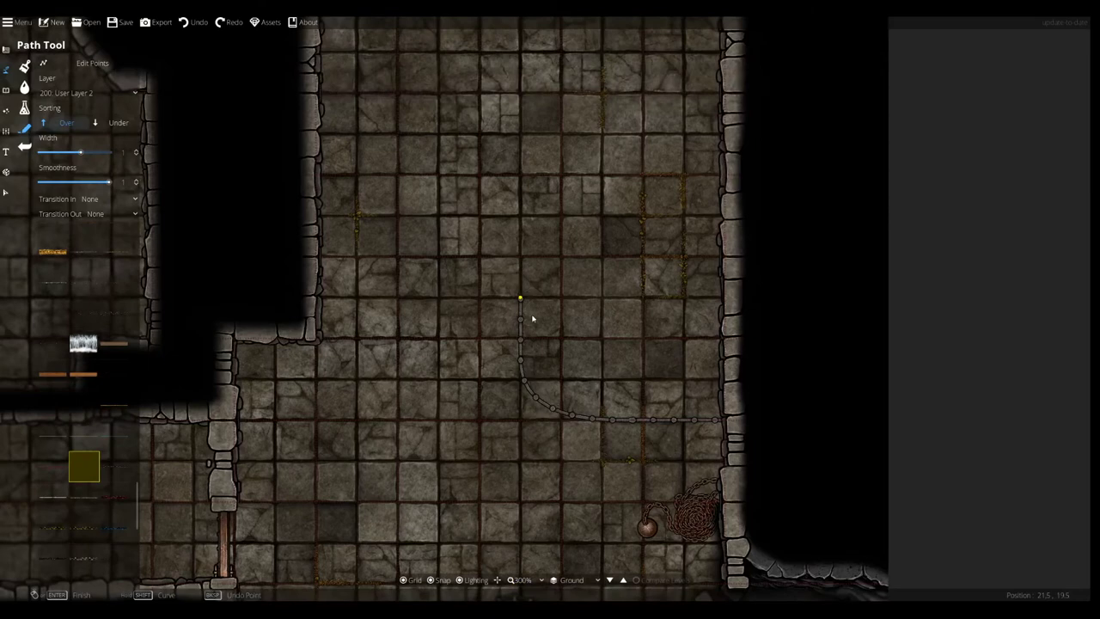
{"action": "left_click", "coordinate": [533, 317]}
{"action": "right_click", "coordinate": [533, 317]}
{"action": "key", "text": "ctrl+z"}
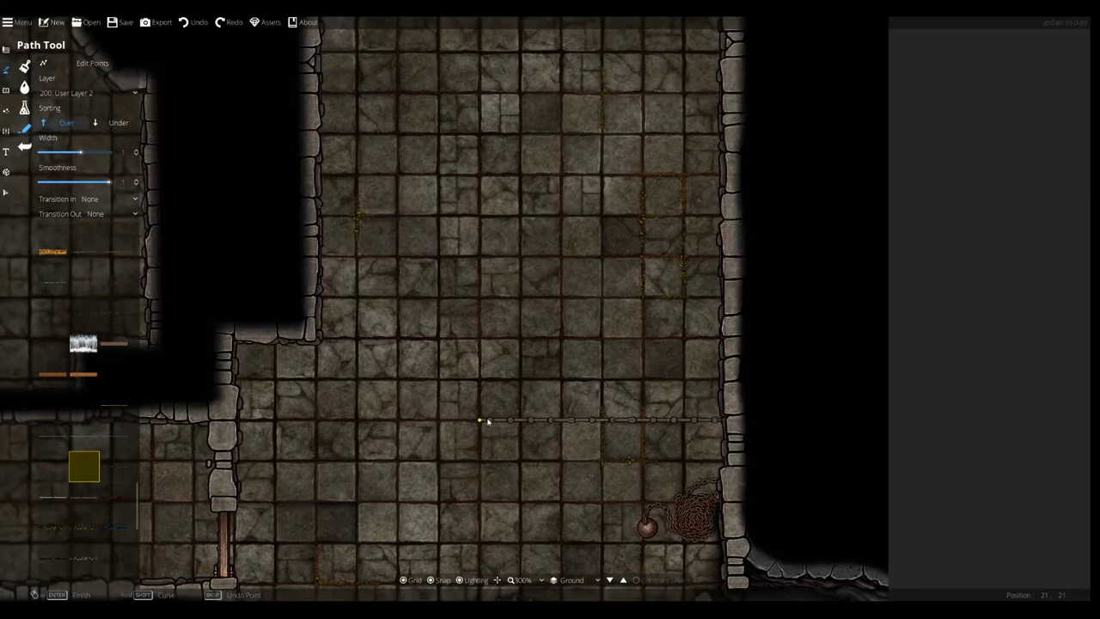
{"action": "left_click", "coordinate": [486, 421]}
{"action": "left_click_drag", "start_coordinate": [479, 233], "coordinate": [482, 352]}
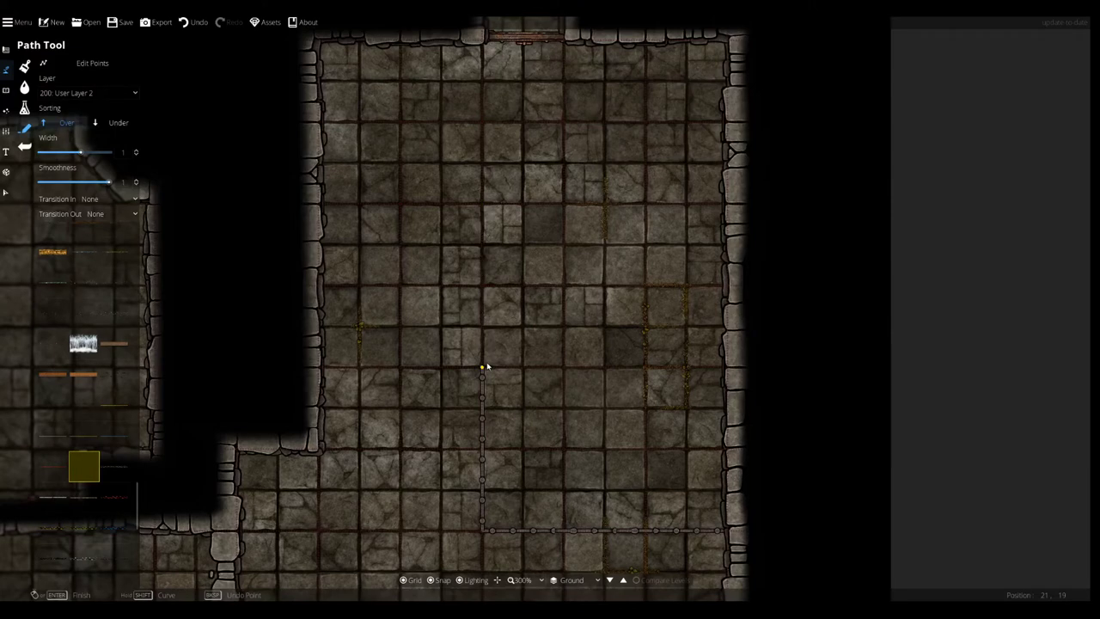
{"action": "key", "text": "BackSpace"}
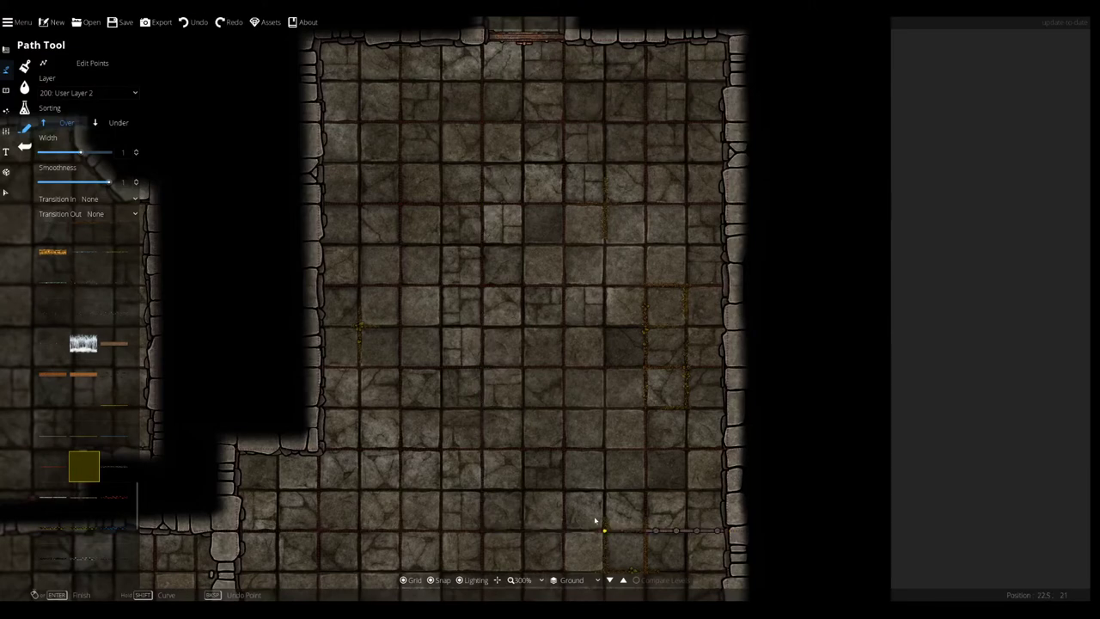
- Draw a three-sided path against the room's right wall that encloses a cell four tiles wide and four tiles high
{"action": "left_click", "coordinate": [571, 528]}
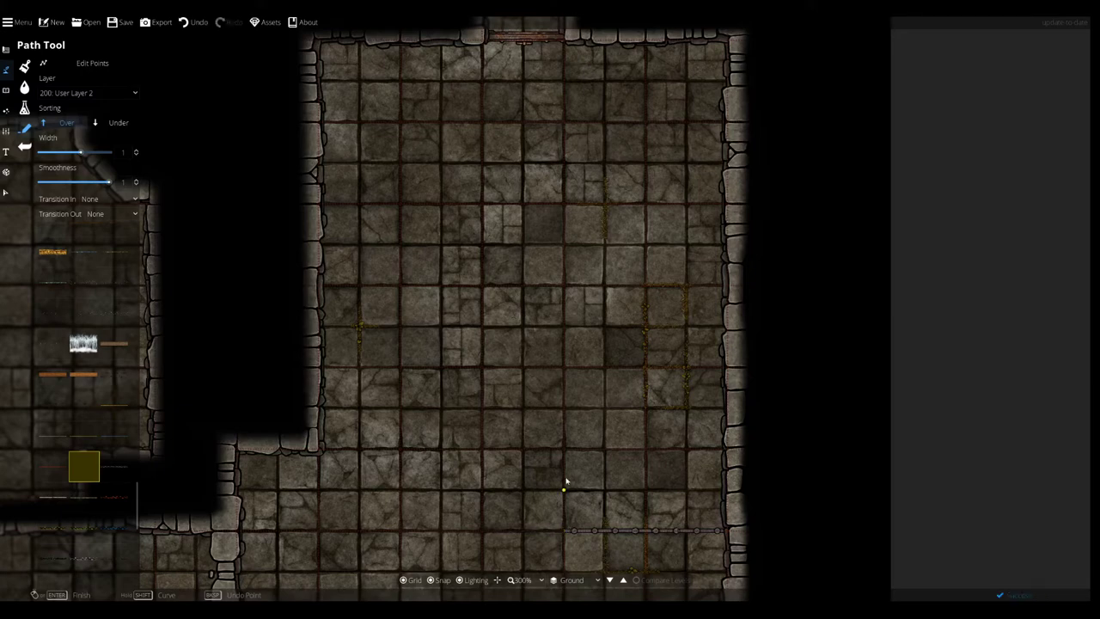
{"action": "left_click", "coordinate": [567, 361]}
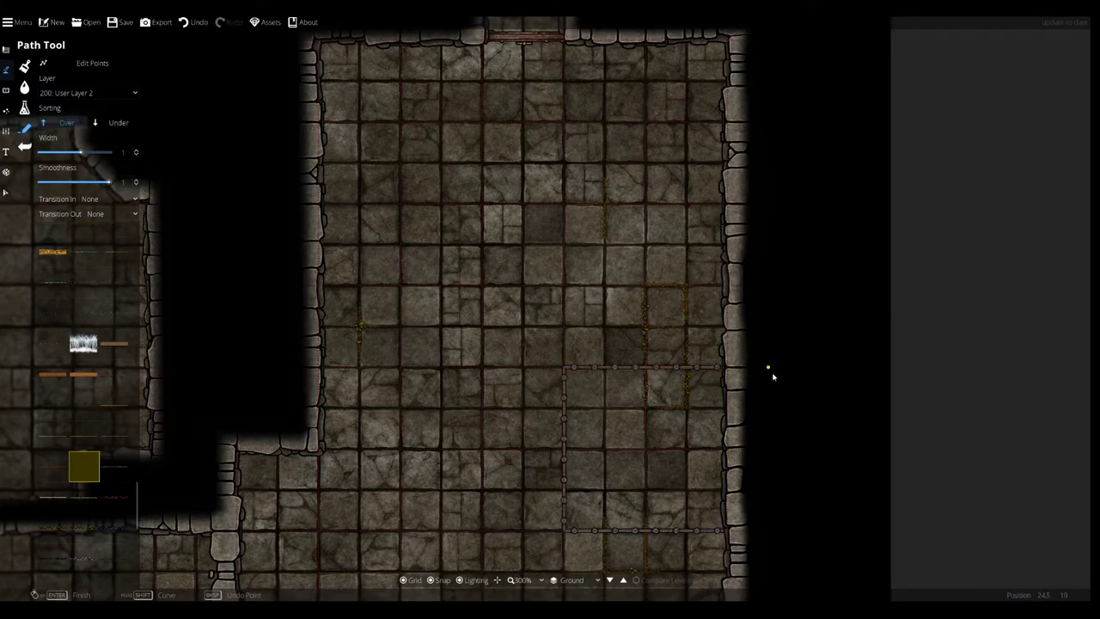
{"action": "left_click", "coordinate": [729, 367]}
{"action": "right_click", "coordinate": [729, 367]}
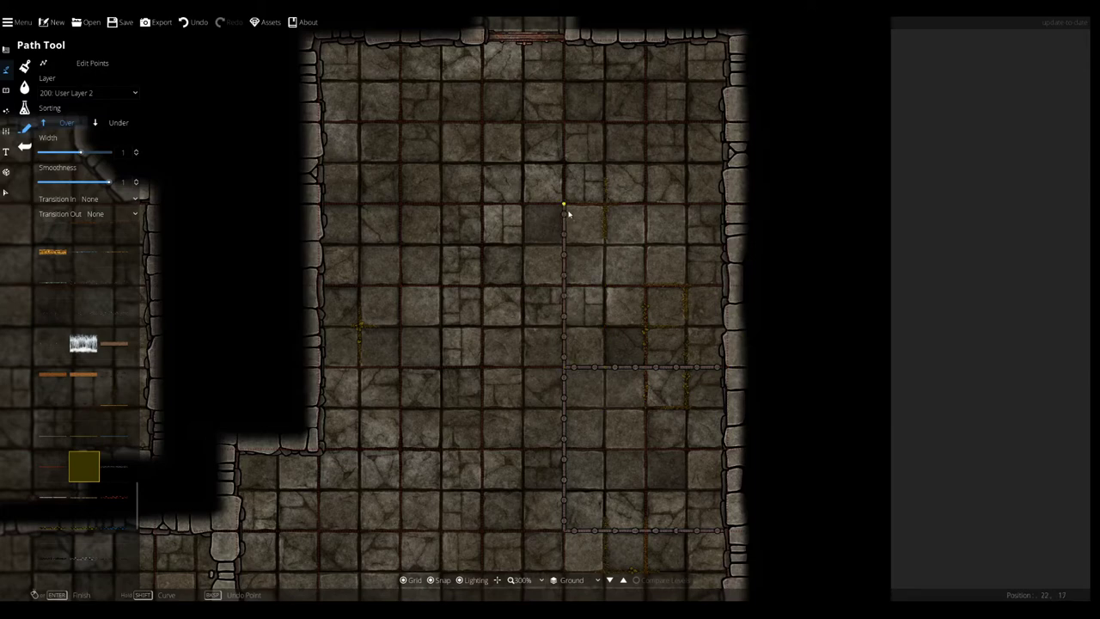
- Extend the cell front upward with another path, enclosing a second four-by-four-tile cell directly above the first
{"action": "left_click", "coordinate": [566, 209]}
{"action": "left_click", "coordinate": [722, 207]}
{"action": "right_click", "coordinate": [722, 207]}
{"action": "left_click_drag", "start_coordinate": [662, 377], "coordinate": [652, 321]}
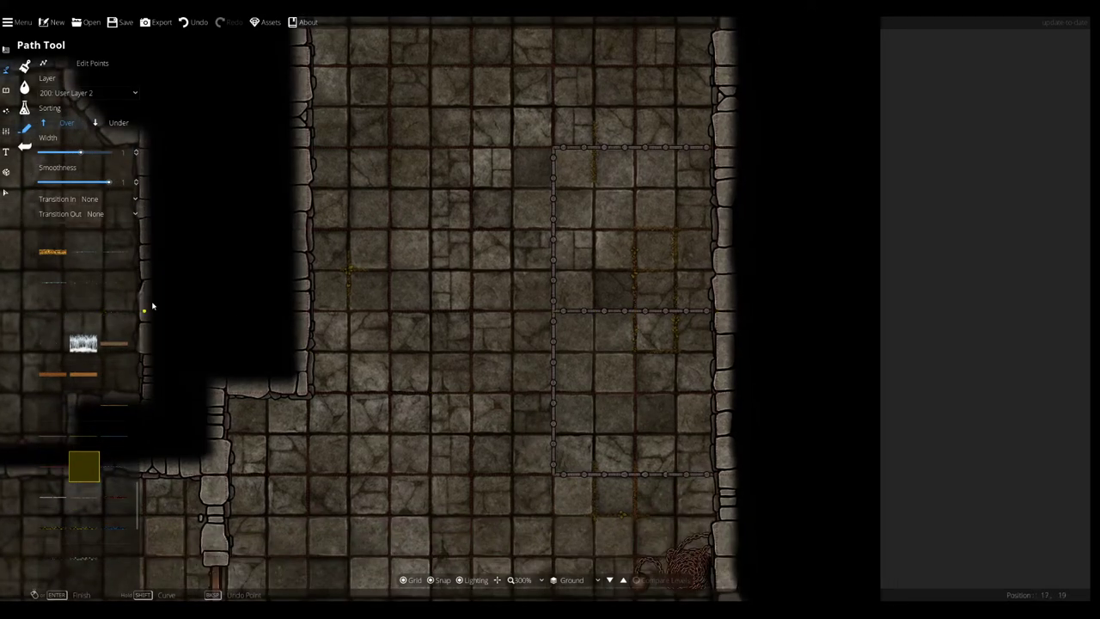
- Edit the path points to remove the upper two tiles of each cell's front, leaving a doorway gap
{"action": "left_click", "coordinate": [86, 63]}
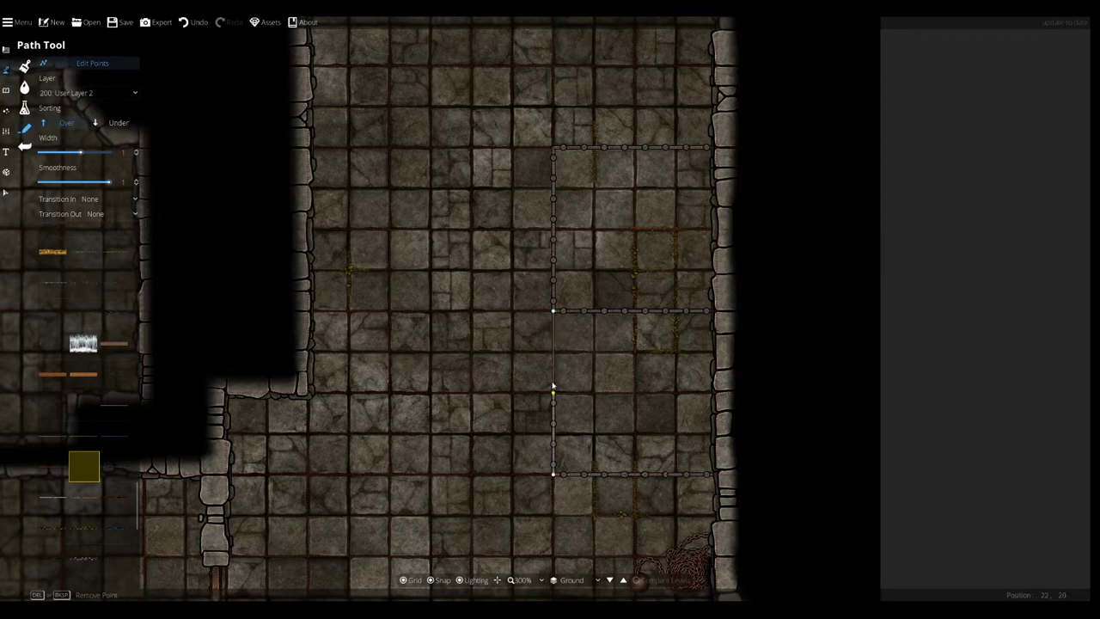
{"action": "key", "text": "Delete"}
{"action": "key", "text": "Delete"}
{"action": "key", "text": "Delete"}
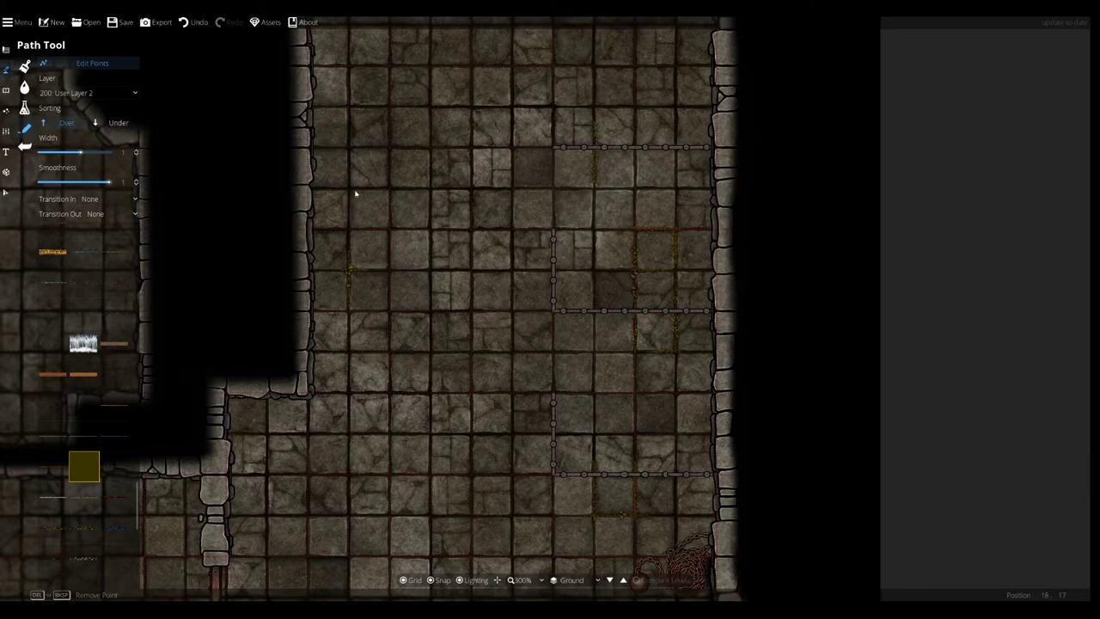
- Switch to the Object Tool and search the object library for "doors"
{"action": "left_click", "coordinate": [6, 90]}
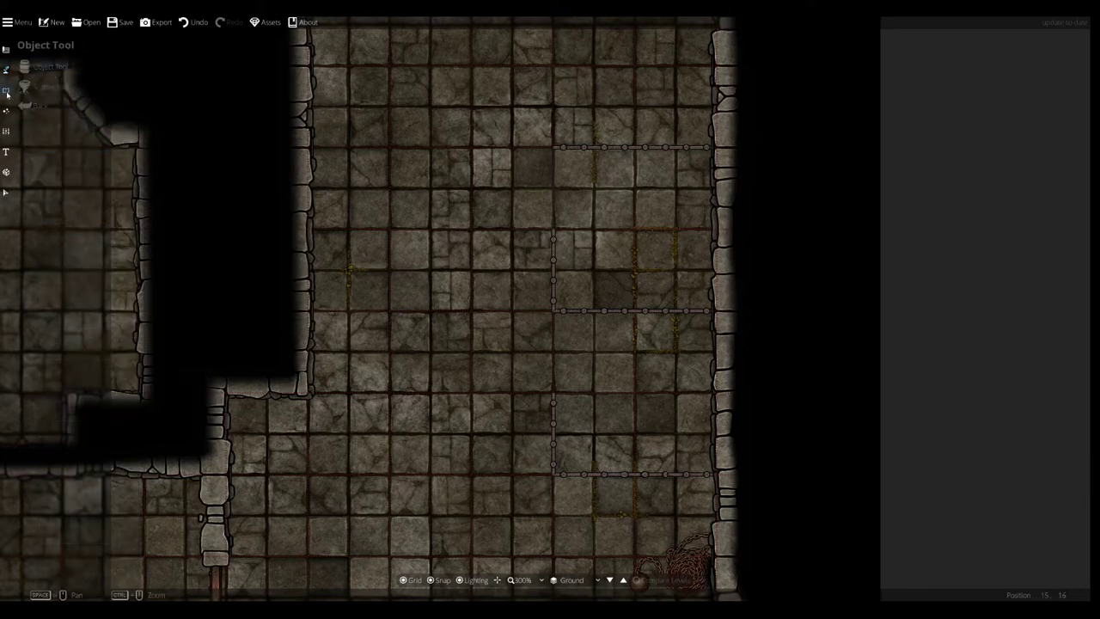
{"action": "left_click", "coordinate": [38, 75]}
{"action": "left_click", "coordinate": [1036, 73]}
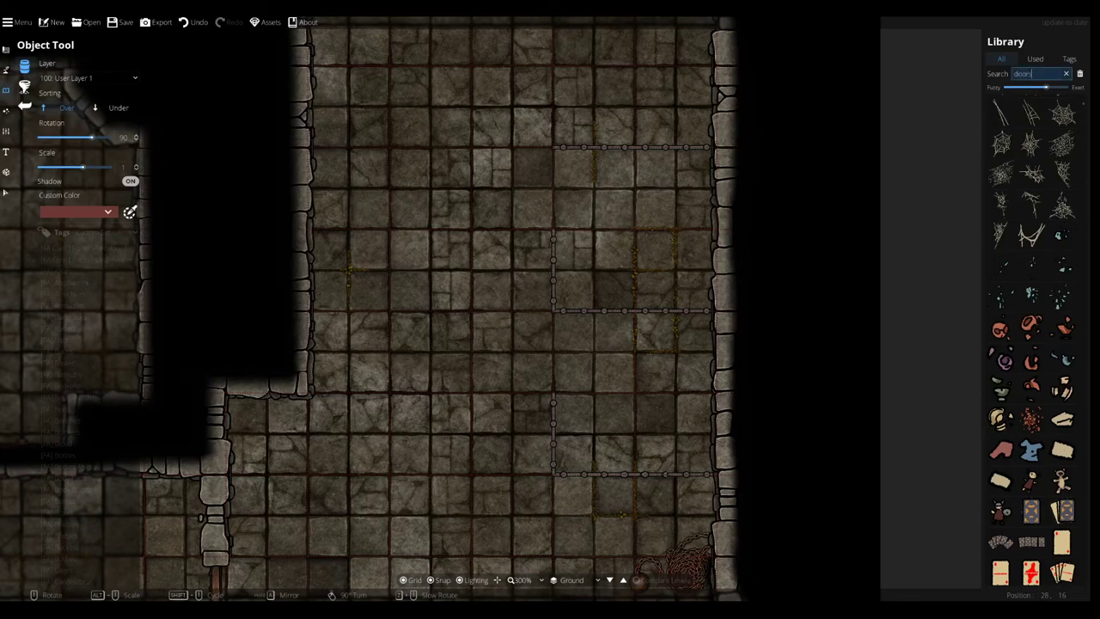
{"action": "key", "text": "Return"}
{"action": "scroll", "coordinate": [1023, 223], "scroll_direction": "down", "scroll_amount": 10}
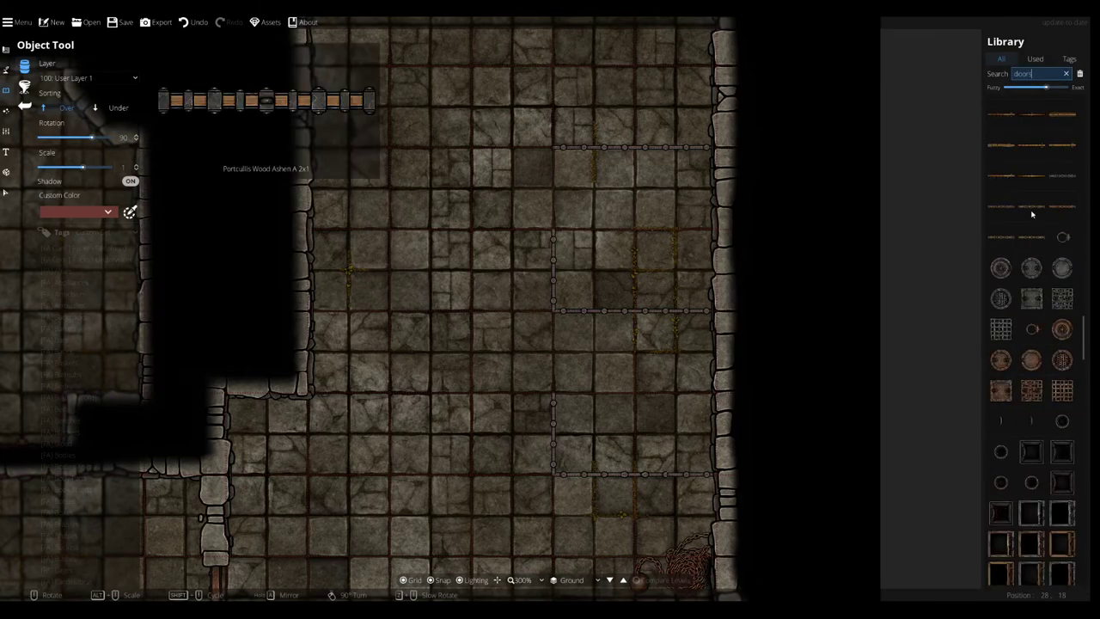
{"action": "left_click", "coordinate": [1001, 176]}
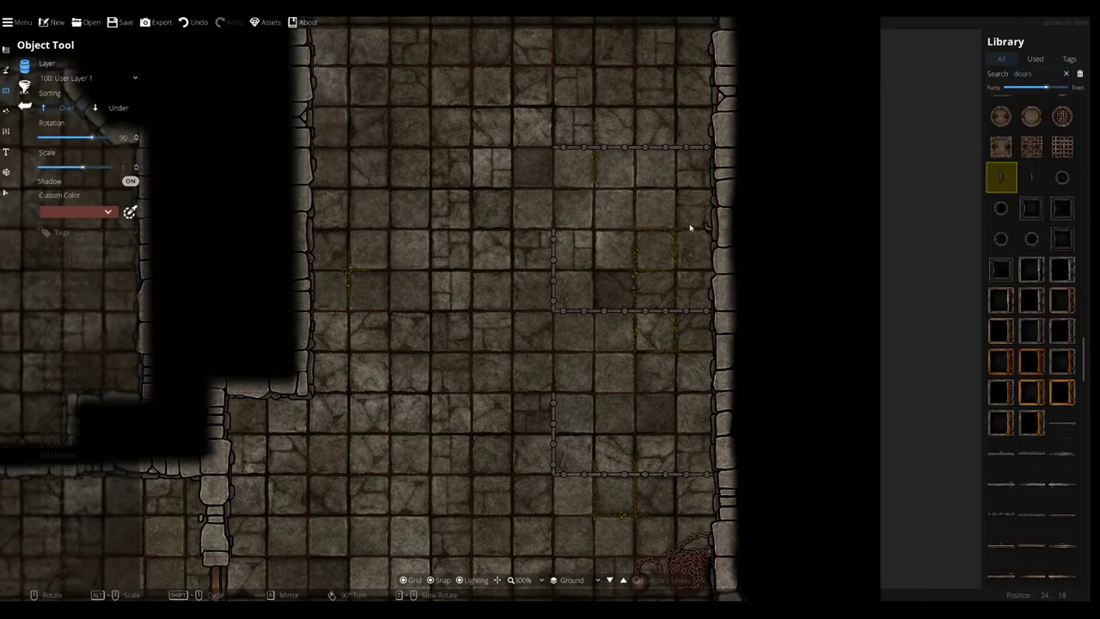
- Choose the reddish diagonal door from the library and set its rotation to 135 for the upper cell's gap
{"action": "scroll", "coordinate": [690, 226], "scroll_direction": "up", "scroll_amount": 1}
{"action": "scroll", "coordinate": [1043, 360], "scroll_direction": "down", "scroll_amount": 10}
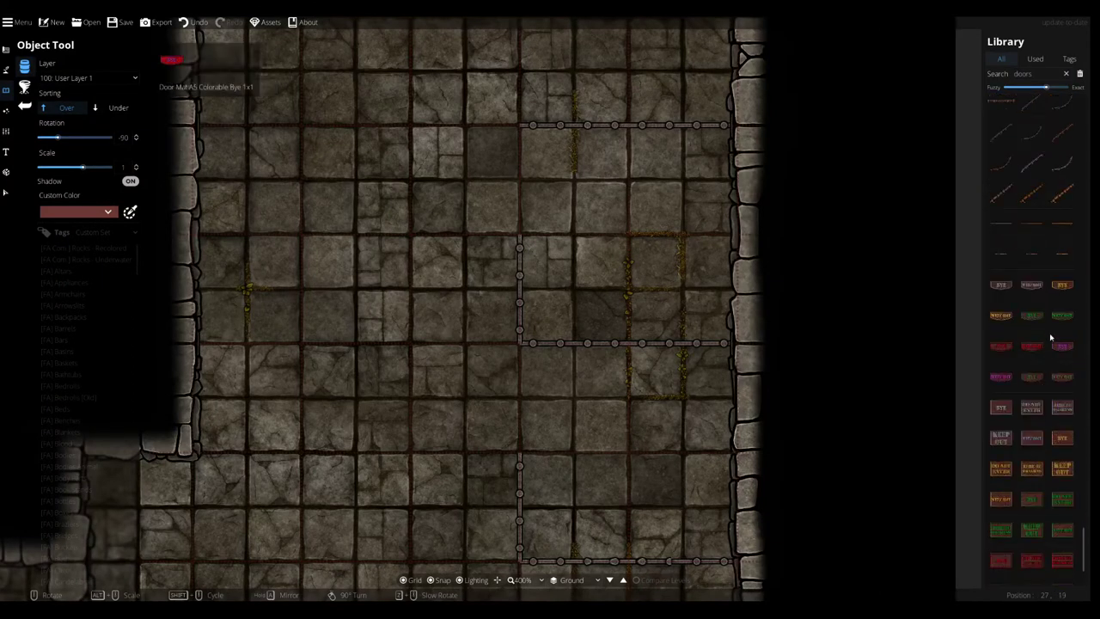
{"action": "left_click", "coordinate": [1059, 258]}
{"action": "left_click", "coordinate": [1034, 280]}
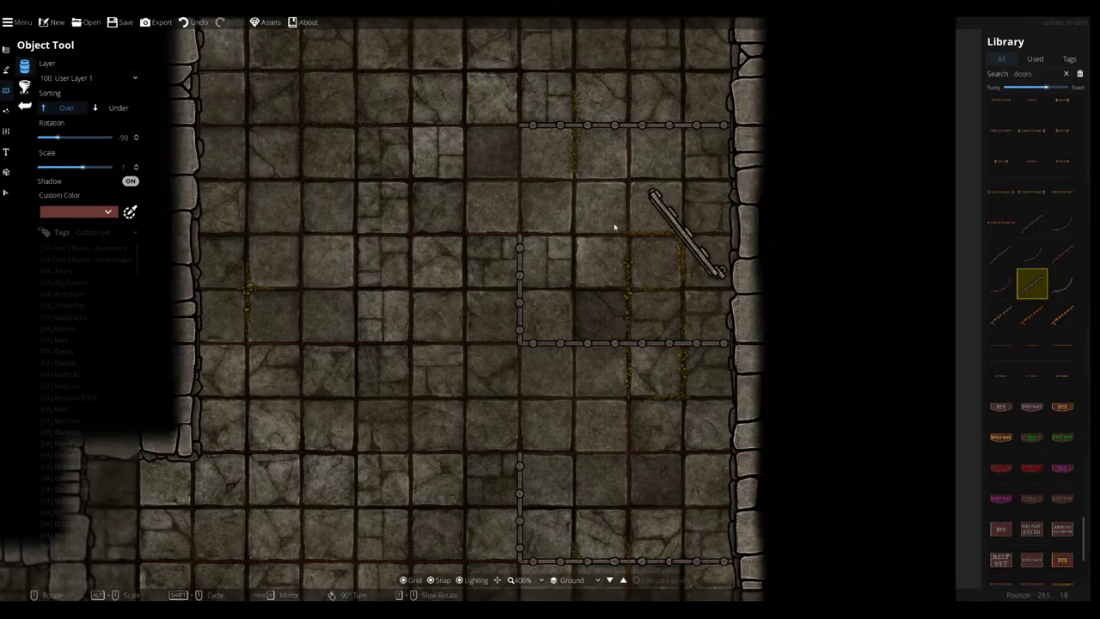
{"action": "right_click", "coordinate": [508, 206]}
{"action": "right_click", "coordinate": [509, 206]}
{"action": "scroll", "coordinate": [509, 207], "scroll_direction": "up", "scroll_amount": 2}
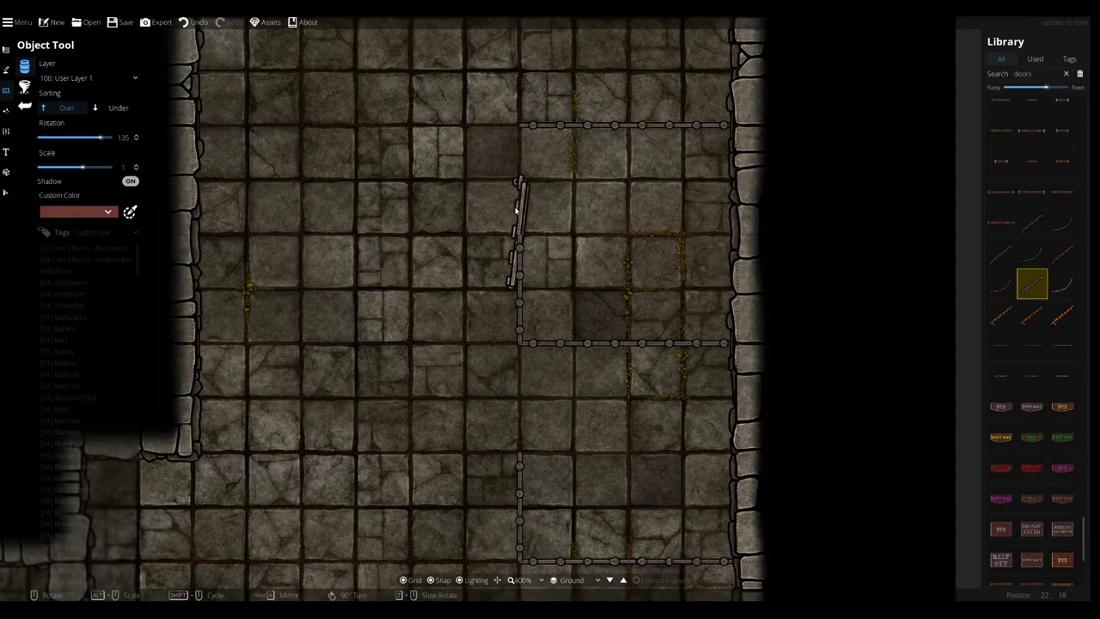
{"action": "scroll", "coordinate": [536, 185], "scroll_direction": "up", "scroll_amount": 1}
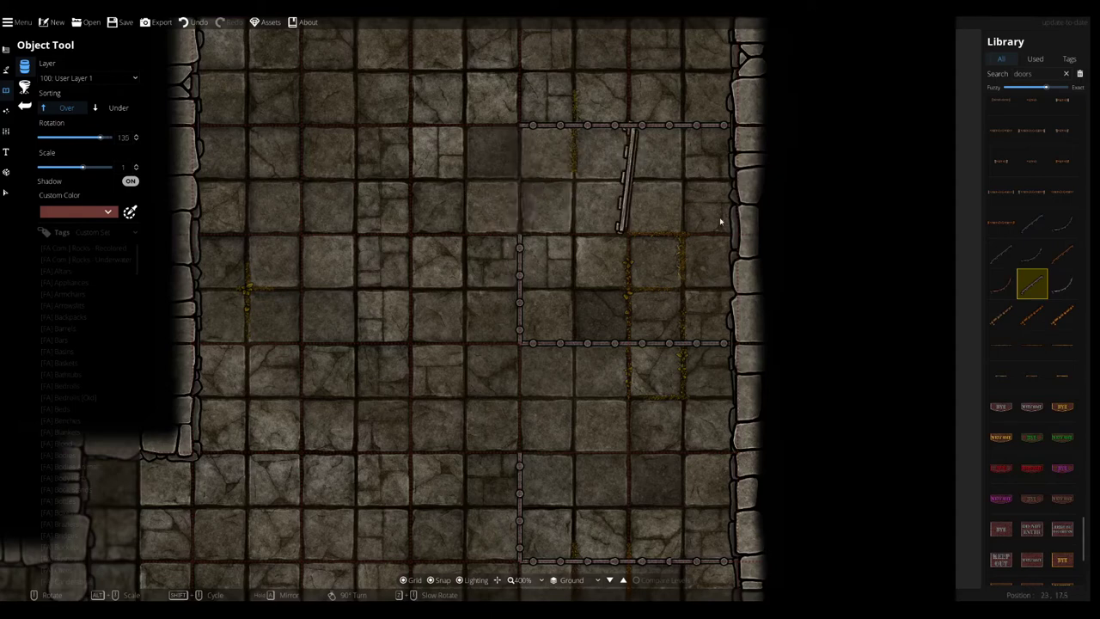
{"action": "left_click", "coordinate": [1060, 255]}
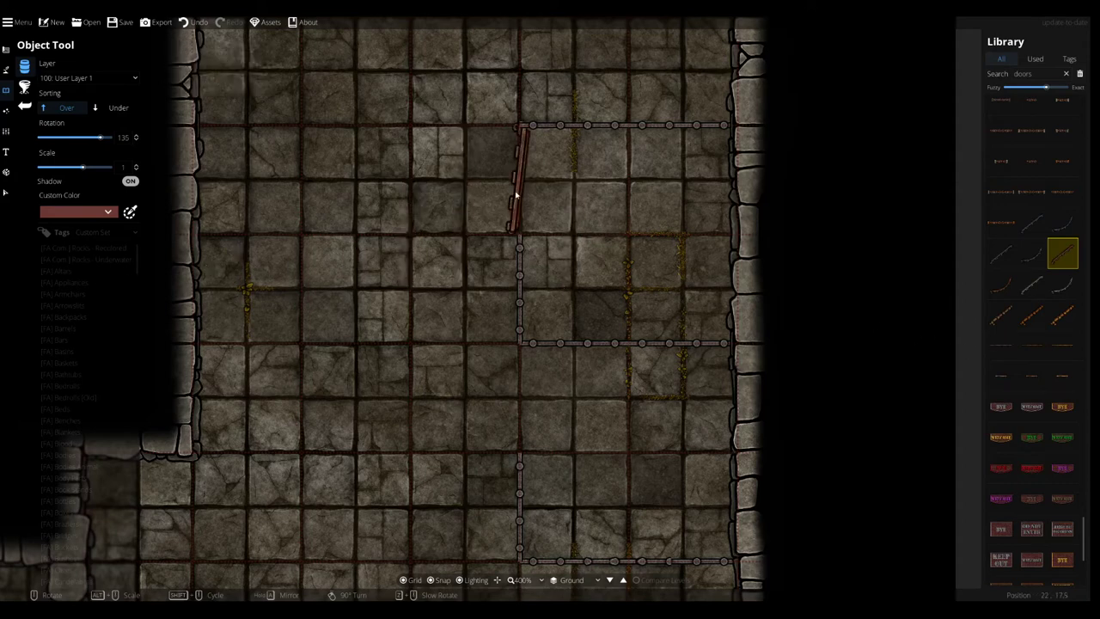
- Turn off snapping and the object shadow, adjust the door's rotation and place it slightly ajar across the upper cell's gap
{"action": "key", "text": "s"}
{"action": "scroll", "coordinate": [516, 198], "scroll_direction": "down", "scroll_amount": 1}
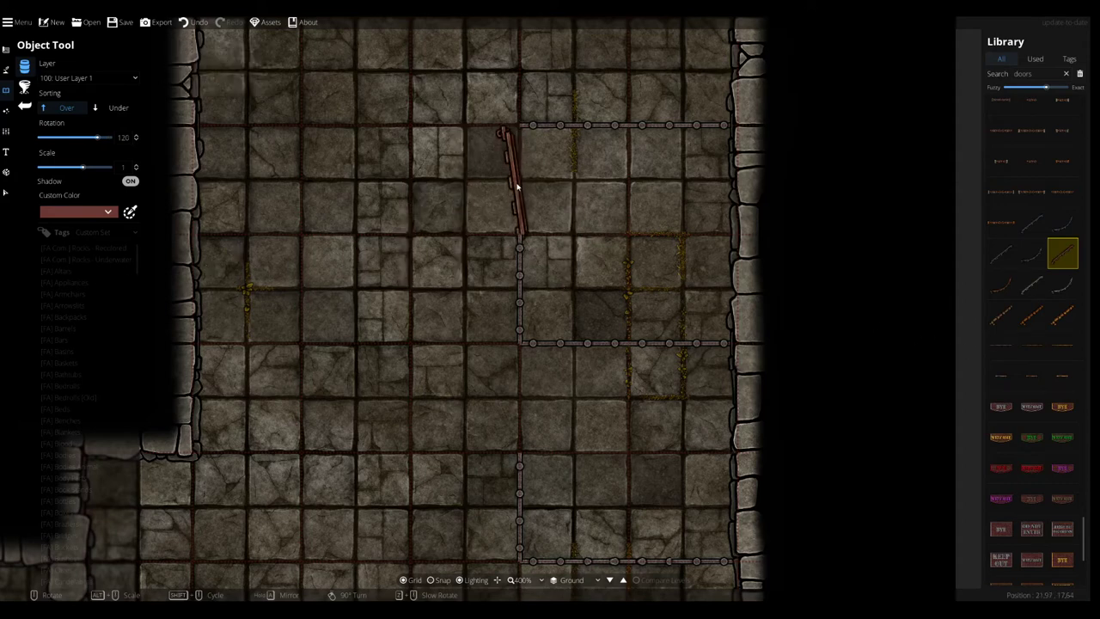
{"action": "scroll", "coordinate": [517, 186], "scroll_direction": "up", "scroll_amount": 1}
{"action": "scroll", "coordinate": [517, 184], "scroll_direction": "down", "scroll_amount": 1}
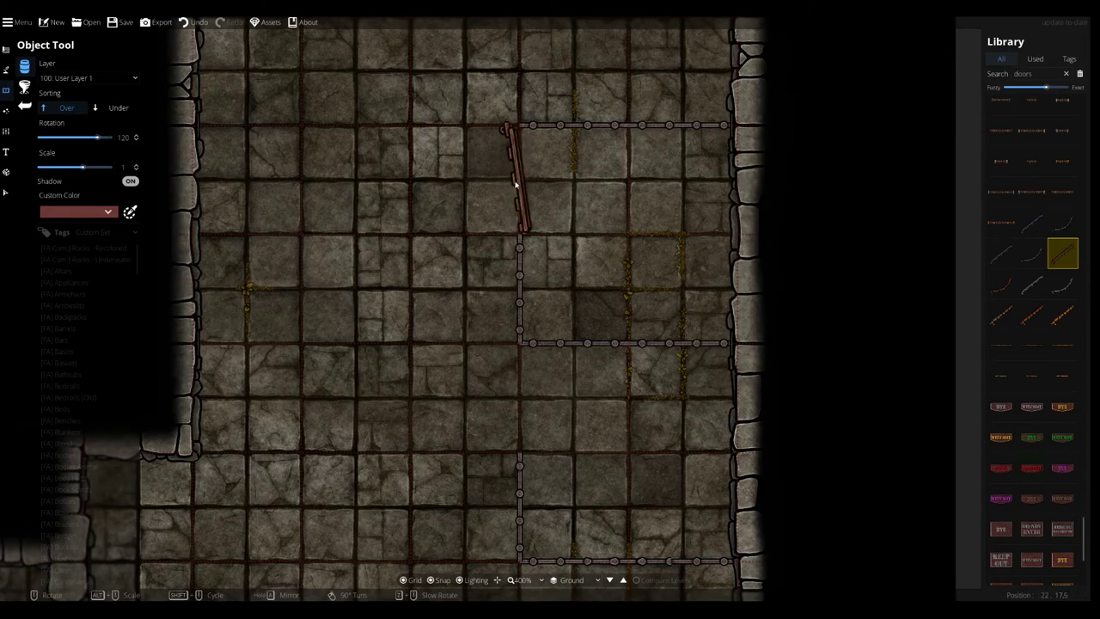
{"action": "left_click", "coordinate": [130, 181]}
{"action": "scroll", "coordinate": [518, 199], "scroll_direction": "up", "scroll_amount": 1}
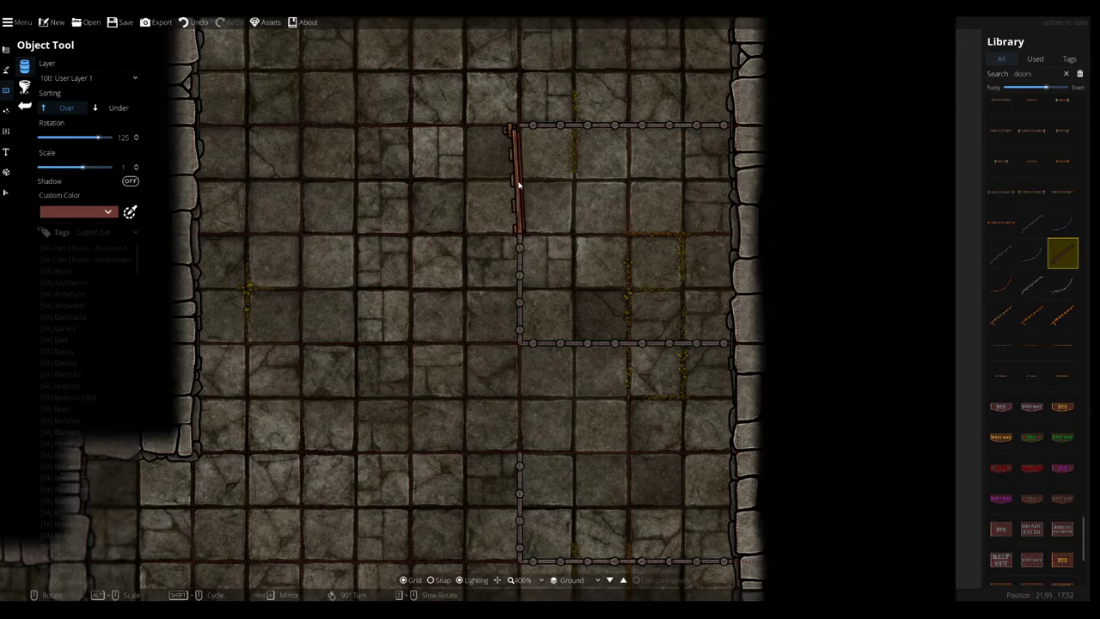
{"action": "scroll", "coordinate": [518, 184], "scroll_direction": "down", "scroll_amount": 4}
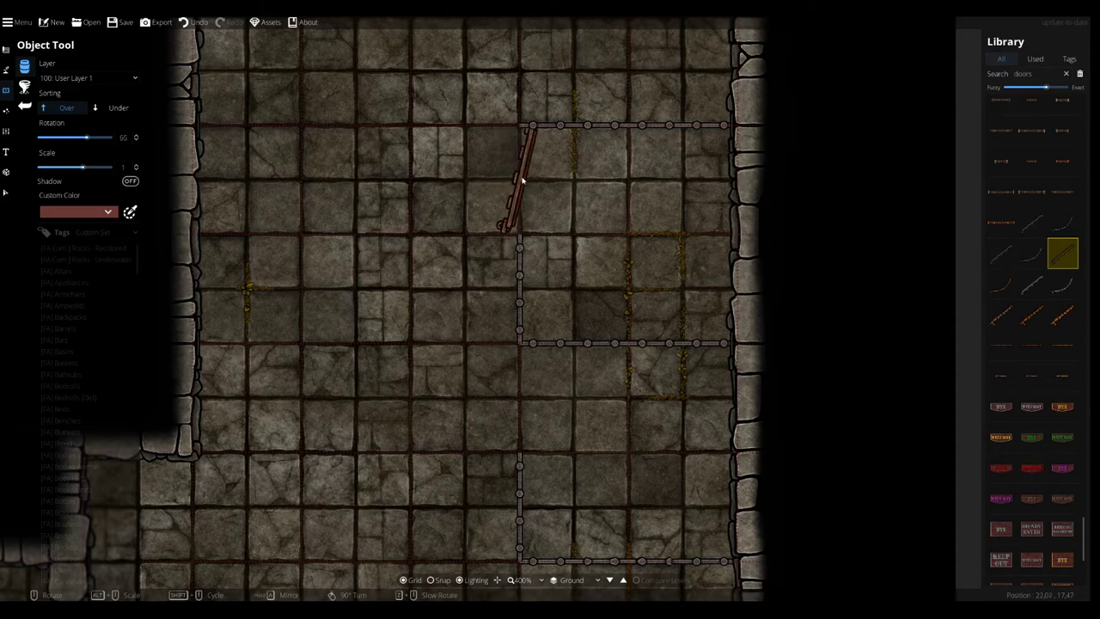
{"action": "left_click", "coordinate": [521, 180]}
- Mirror and rotate the door to 125 and place a second copy across the lower cell's gap
{"action": "scroll", "coordinate": [506, 411], "scroll_direction": "up", "scroll_amount": 3}
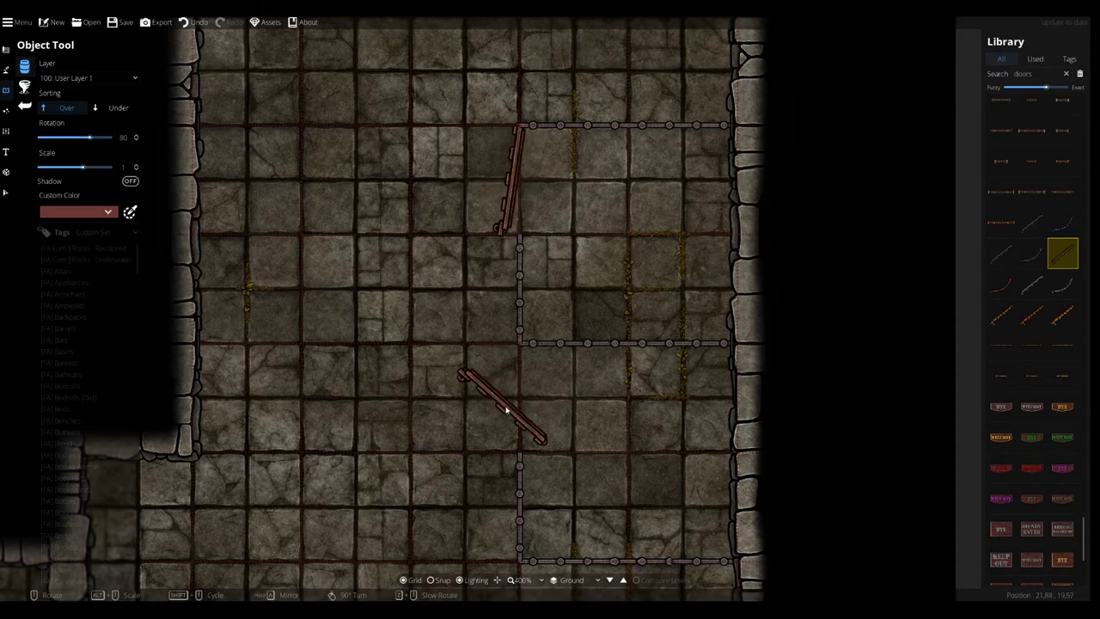
{"action": "scroll", "coordinate": [506, 411], "scroll_direction": "up", "scroll_amount": 5}
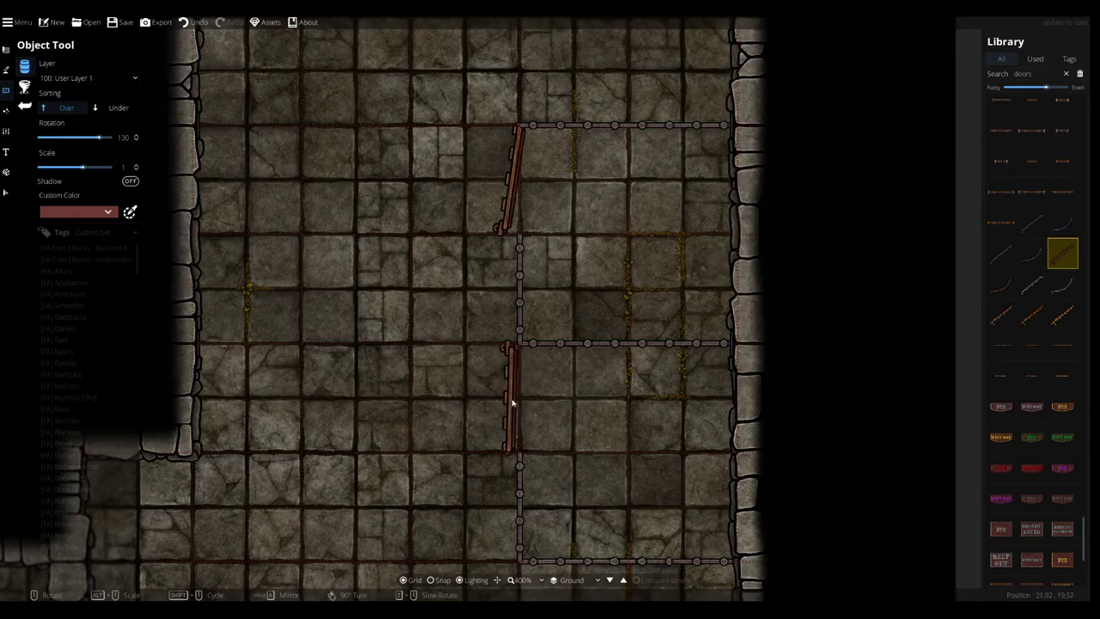
{"action": "key", "text": "a"}
{"action": "scroll", "coordinate": [519, 398], "scroll_direction": "down", "scroll_amount": 1}
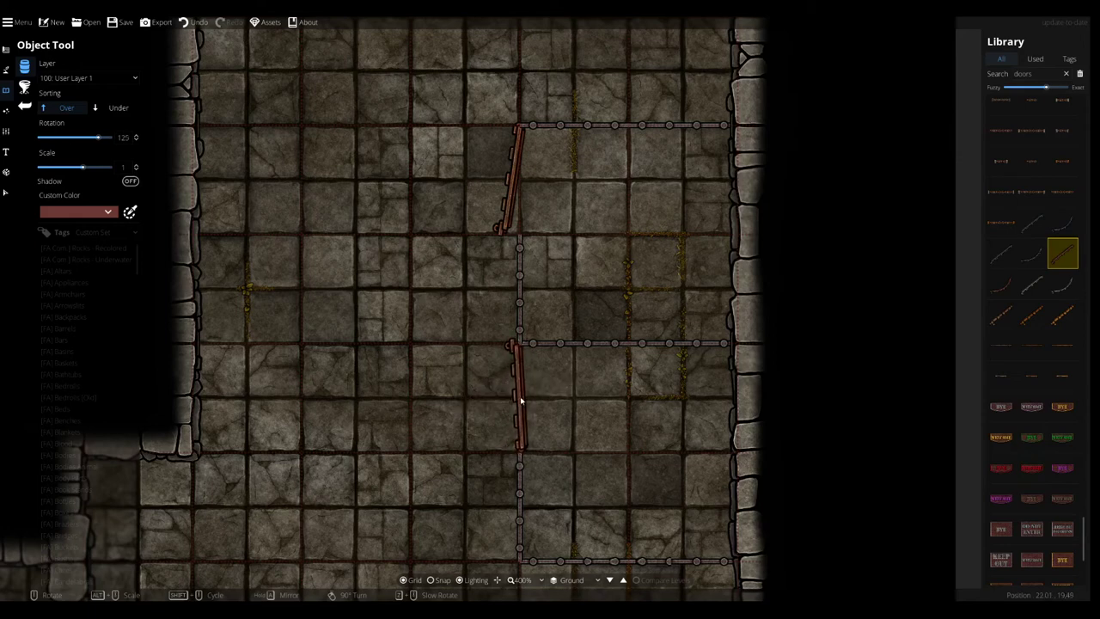
{"action": "left_click", "coordinate": [520, 399]}
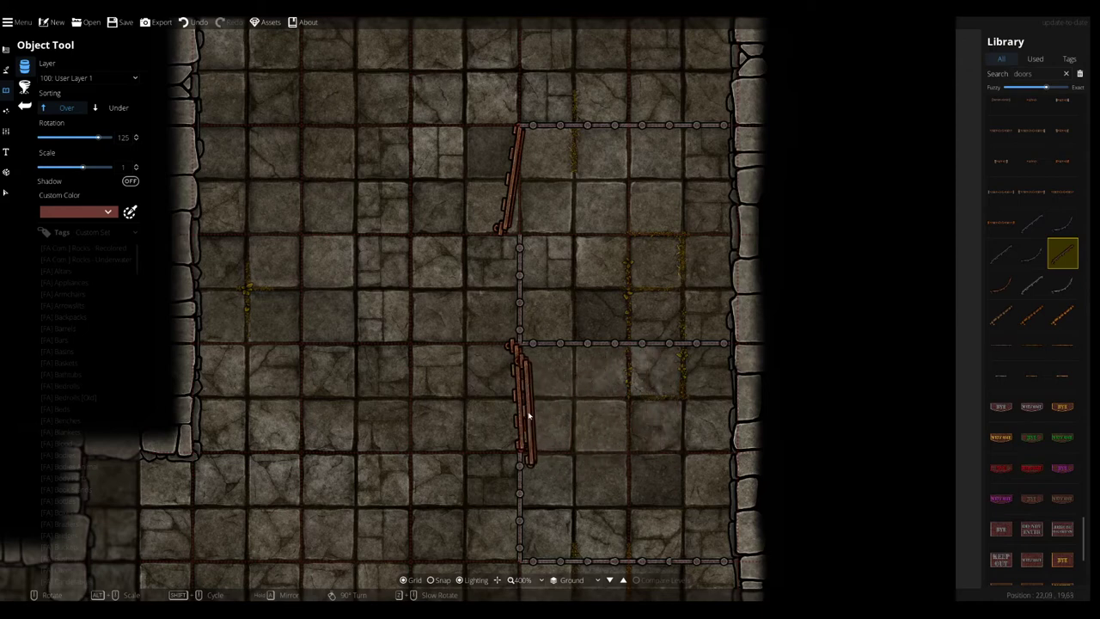
{"action": "left_click", "coordinate": [6, 69]}
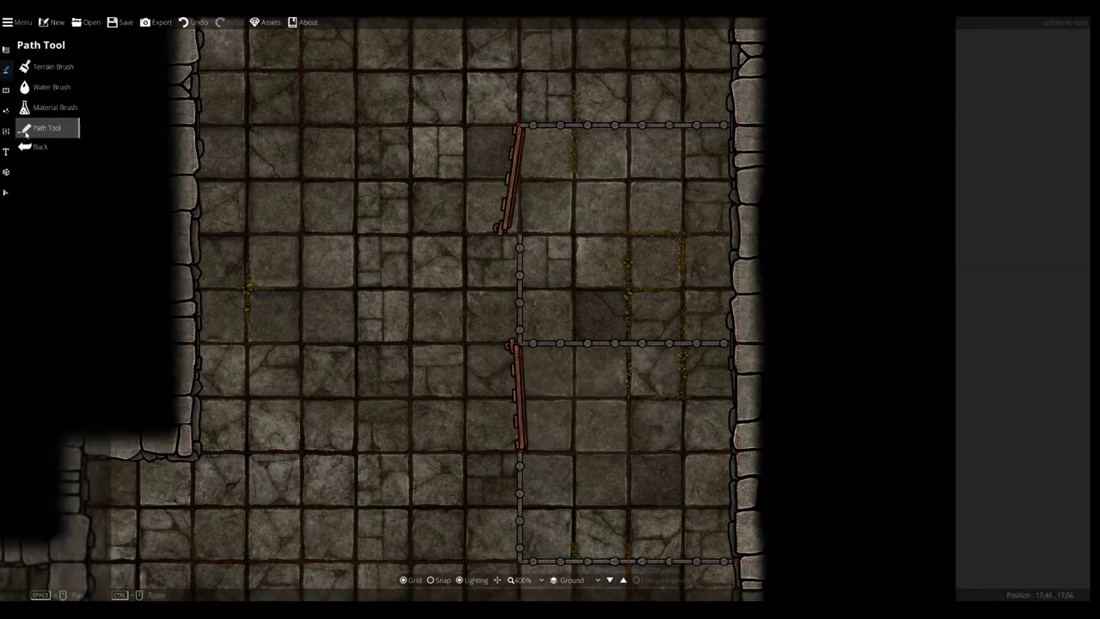
{"action": "left_click", "coordinate": [27, 131]}
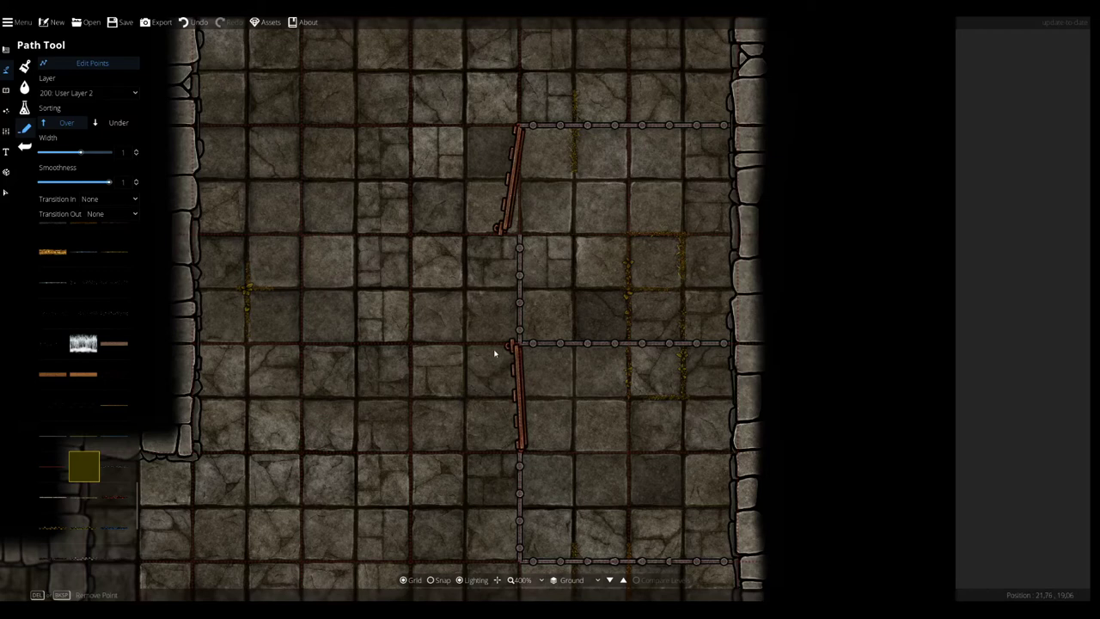
{"action": "left_click", "coordinate": [81, 462]}
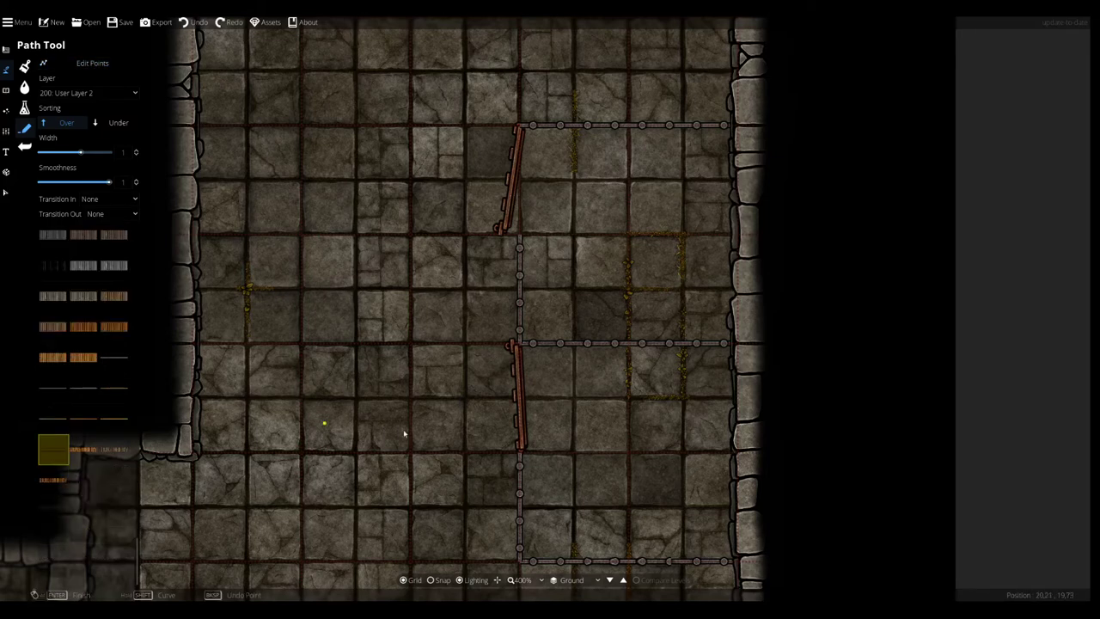
{"action": "left_click_drag", "start_coordinate": [589, 486], "coordinate": [564, 452]}
- Search the object library for "bar" and try a straight beam, rotated to -180, along the upper cell's top edge
{"action": "left_click", "coordinate": [6, 89]}
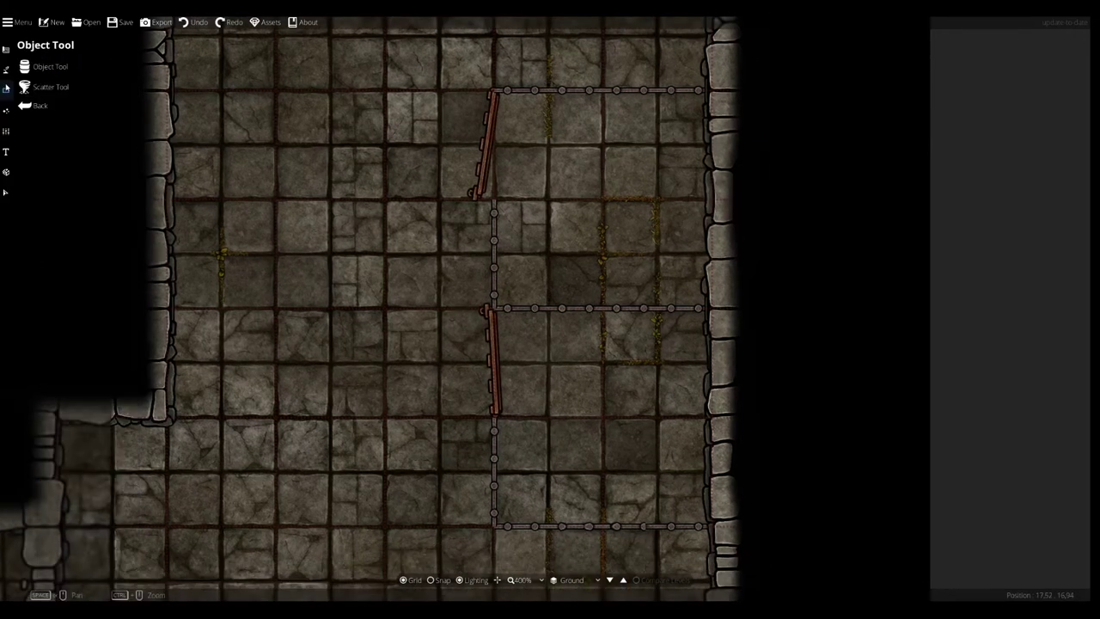
{"action": "left_click", "coordinate": [38, 66]}
{"action": "left_click", "coordinate": [1037, 73]}
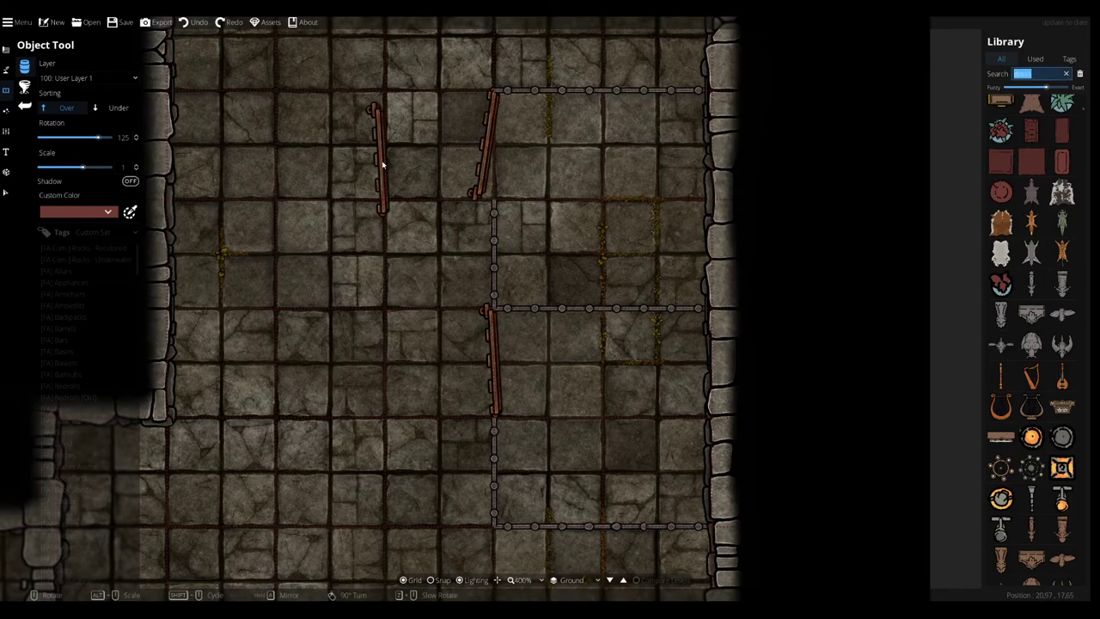
{"action": "type", "text": "ar"}
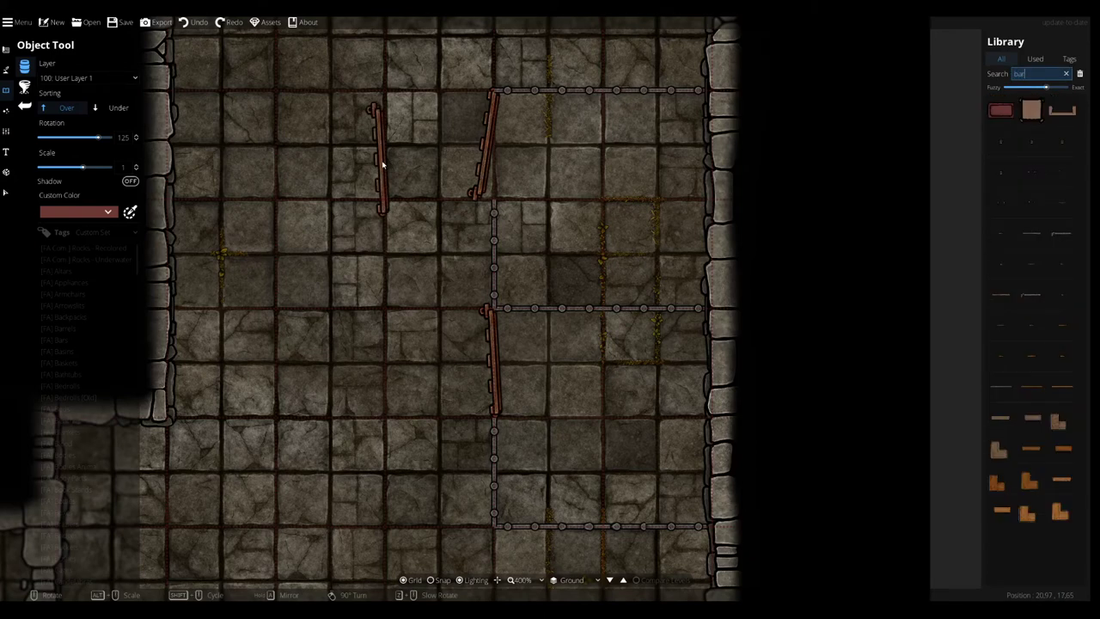
{"action": "left_click", "coordinate": [1031, 294]}
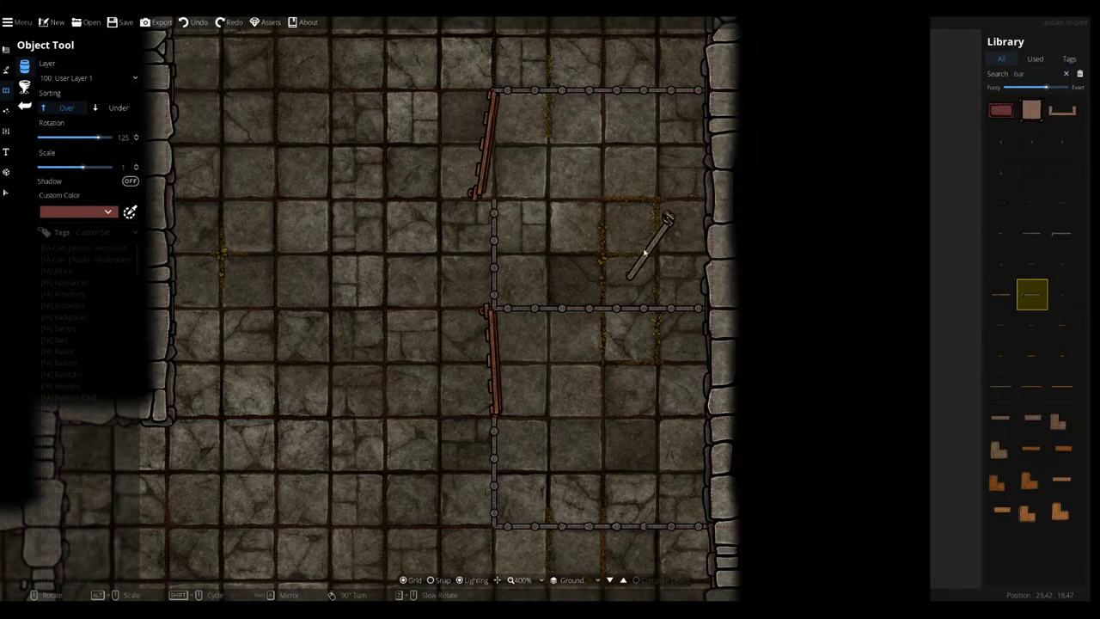
{"action": "left_click", "coordinate": [1002, 294]}
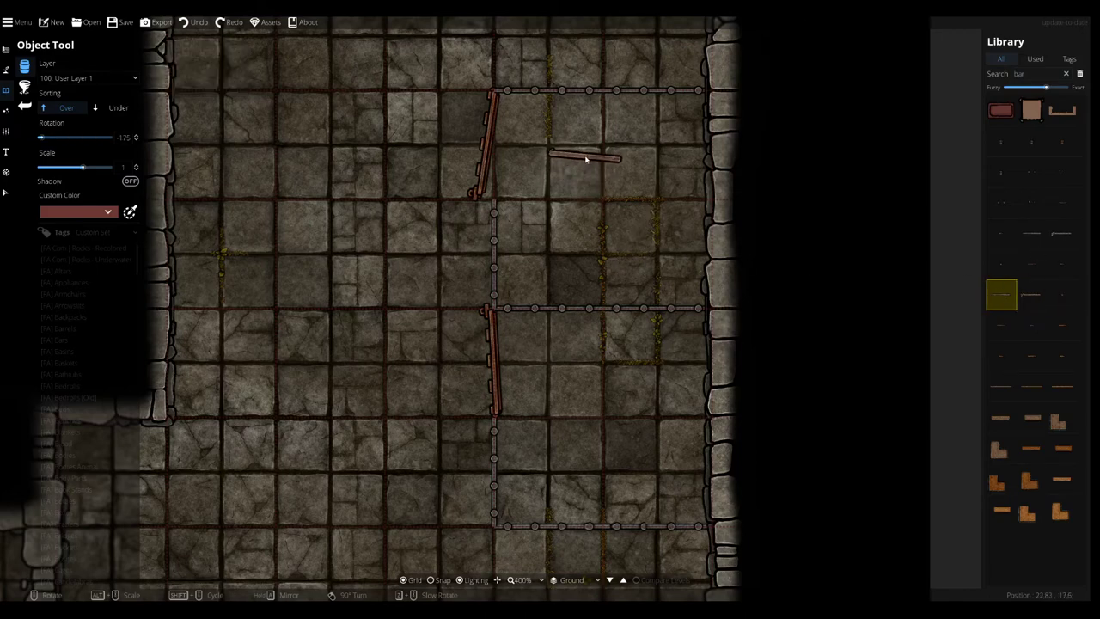
{"action": "scroll", "coordinate": [605, 159], "scroll_direction": "down", "scroll_amount": 1}
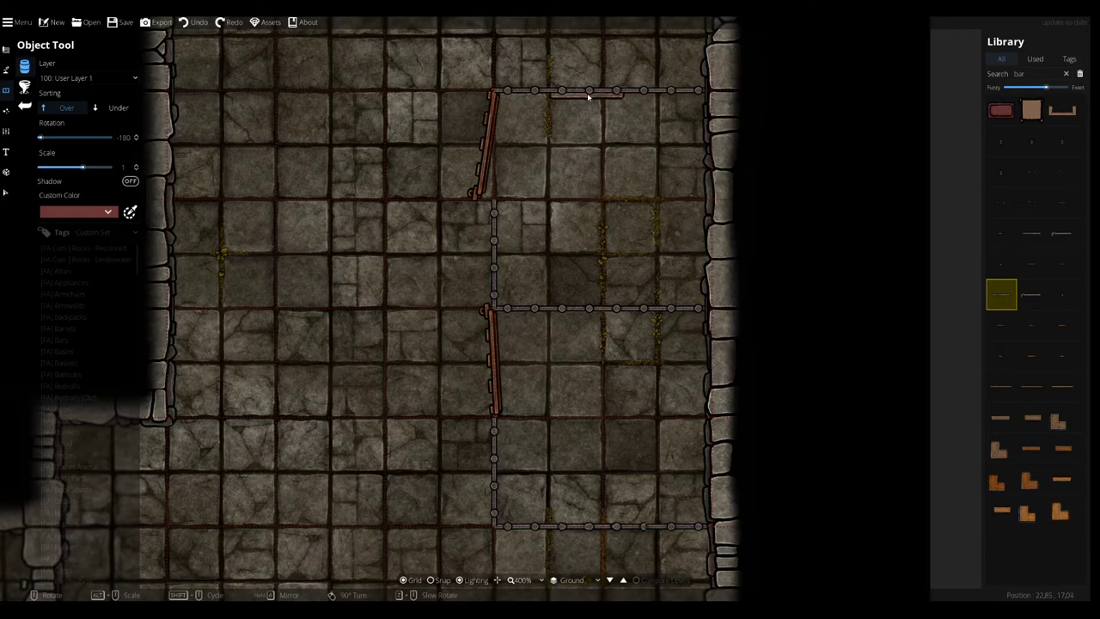
- Delete all five barred path segments that form the walls of the two prison cells
{"action": "left_click", "coordinate": [5, 193]}
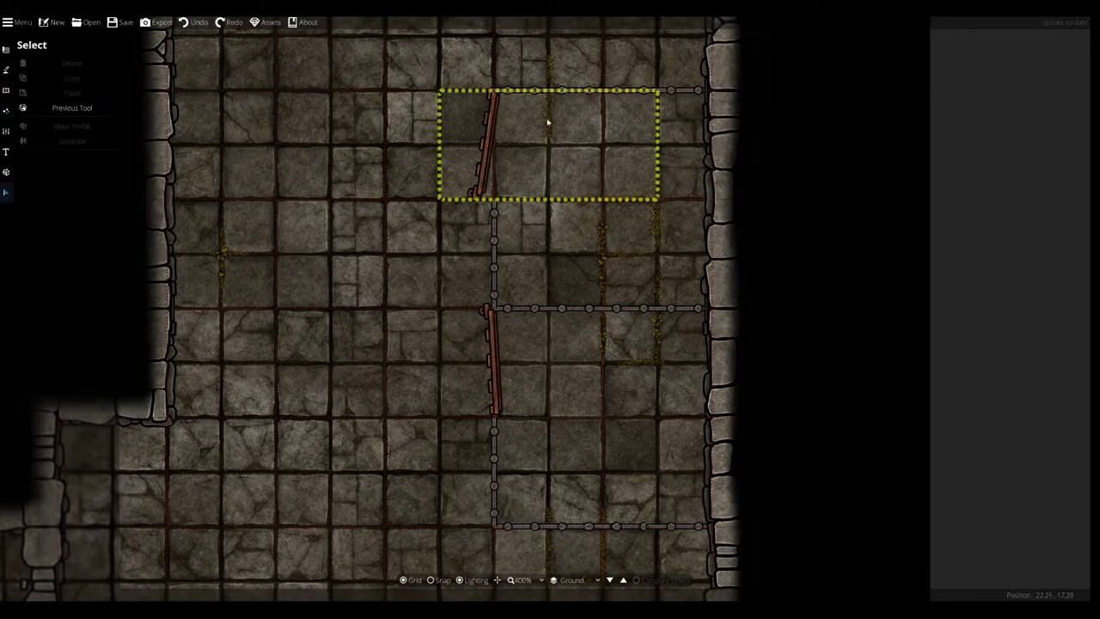
{"action": "left_click", "coordinate": [602, 90]}
{"action": "key", "text": "Delete"}
{"action": "left_click", "coordinate": [496, 239]}
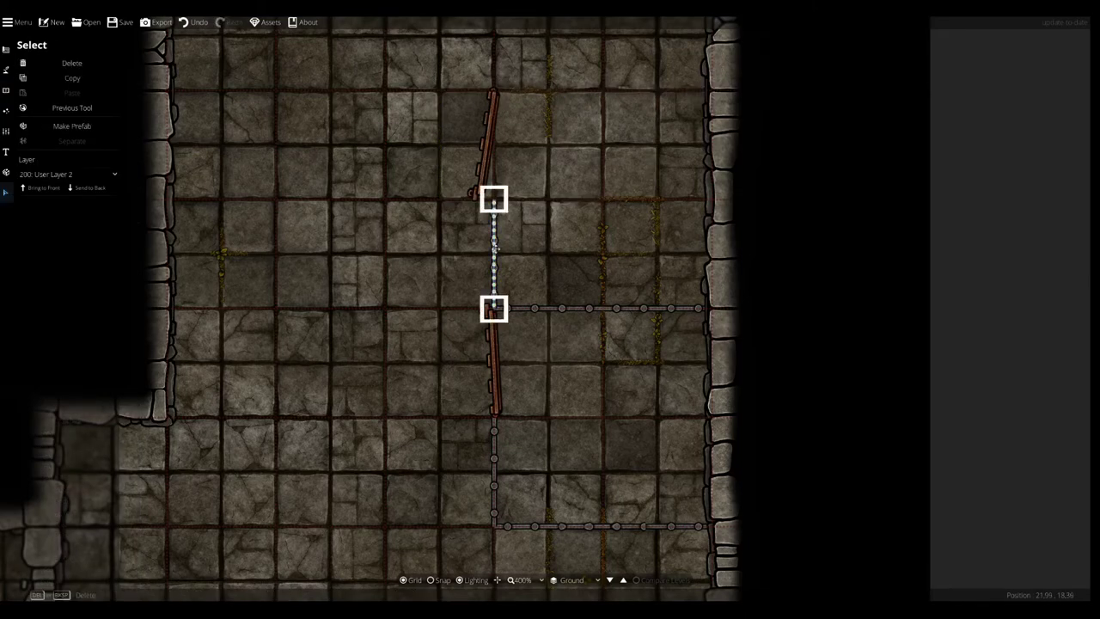
{"action": "key", "text": "Delete"}
{"action": "left_click", "coordinate": [560, 309]}
{"action": "key", "text": "Delete"}
{"action": "left_click", "coordinate": [490, 462]}
{"action": "key", "text": "Delete"}
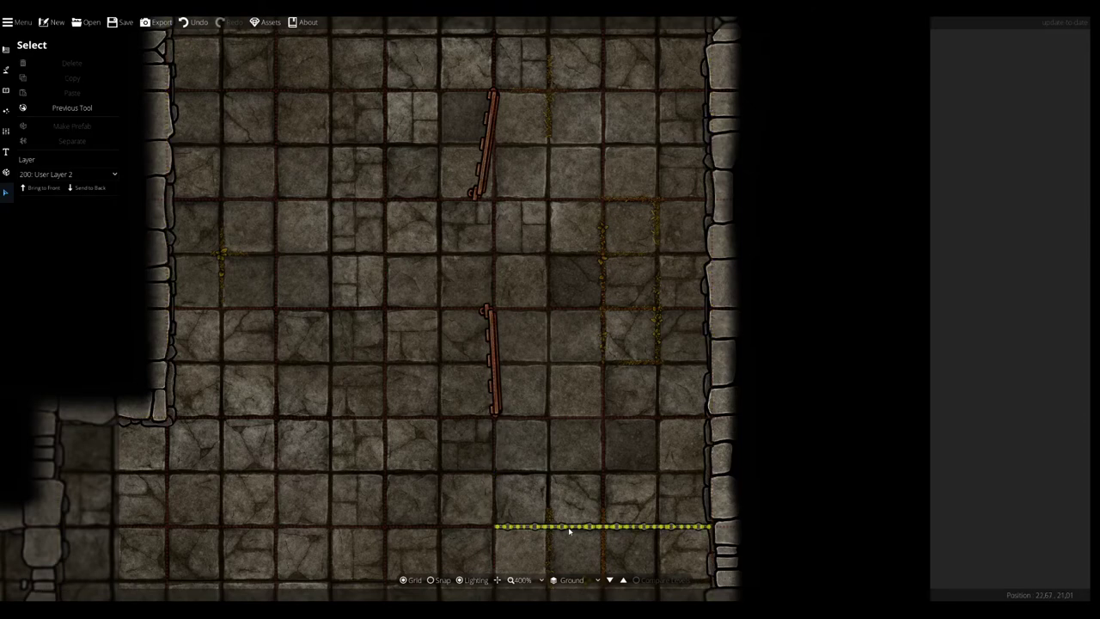
{"action": "left_click", "coordinate": [568, 526]}
{"action": "key", "text": "Delete"}
- Search the object library for "pillar" and place a square stone pillar, sorted Under, at the hinge end of each door
{"action": "left_click", "coordinate": [5, 89]}
{"action": "left_click", "coordinate": [42, 69]}
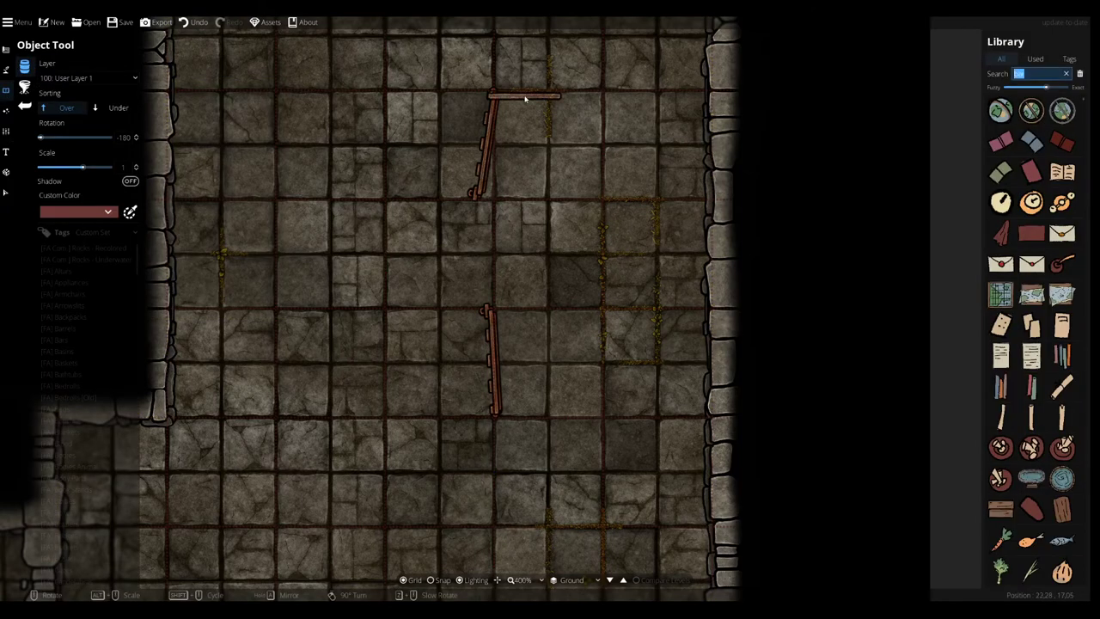
{"action": "type", "text": "pillar"}
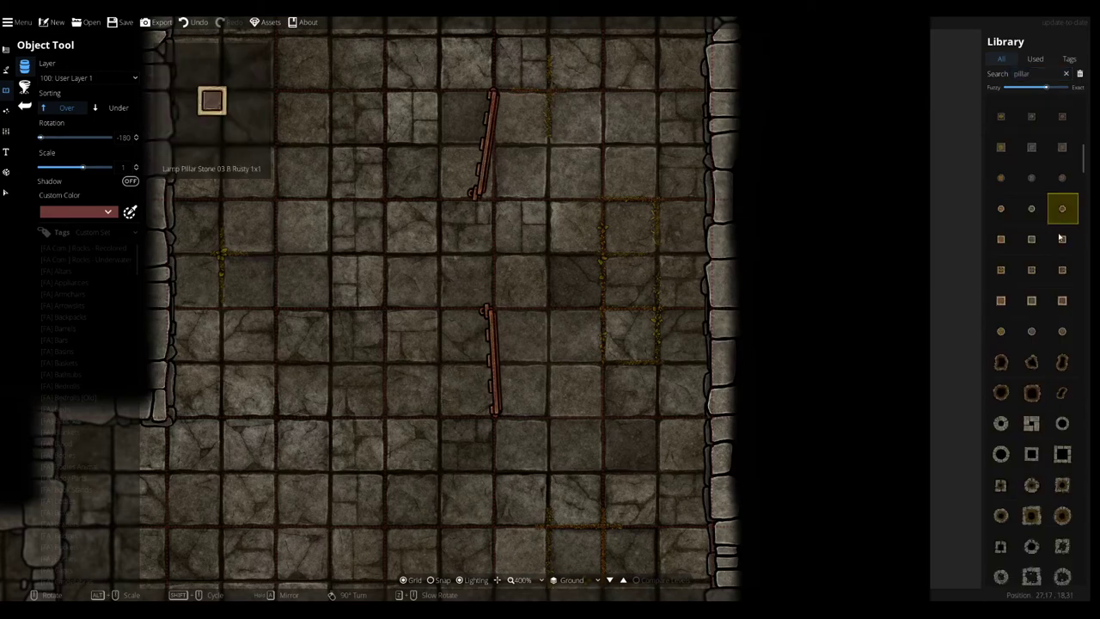
{"action": "left_click", "coordinate": [1049, 251]}
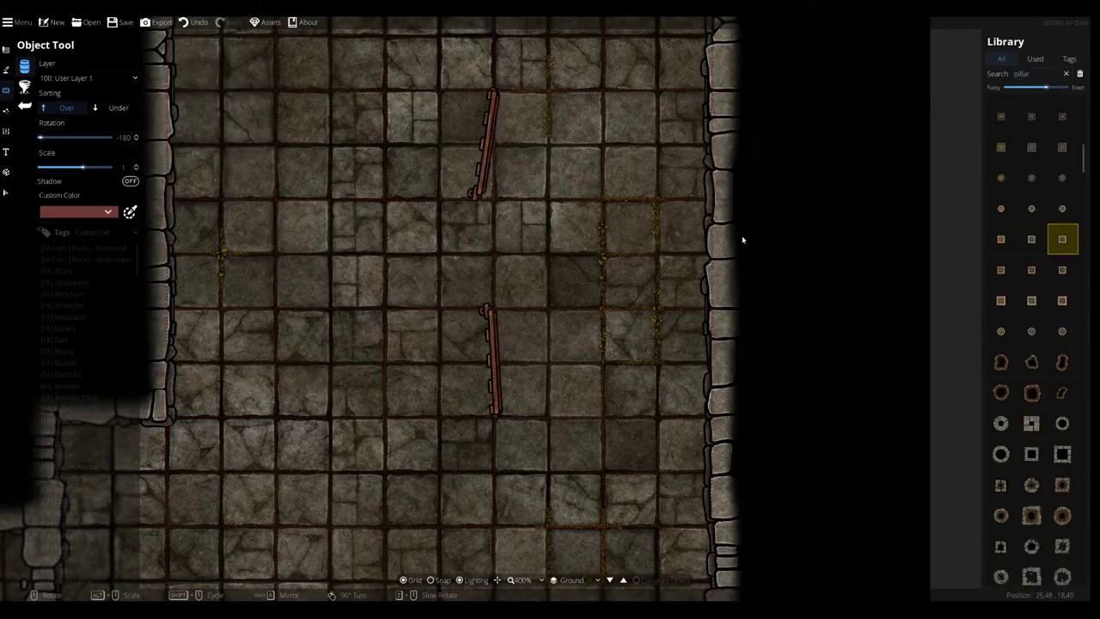
{"action": "left_click", "coordinate": [118, 108]}
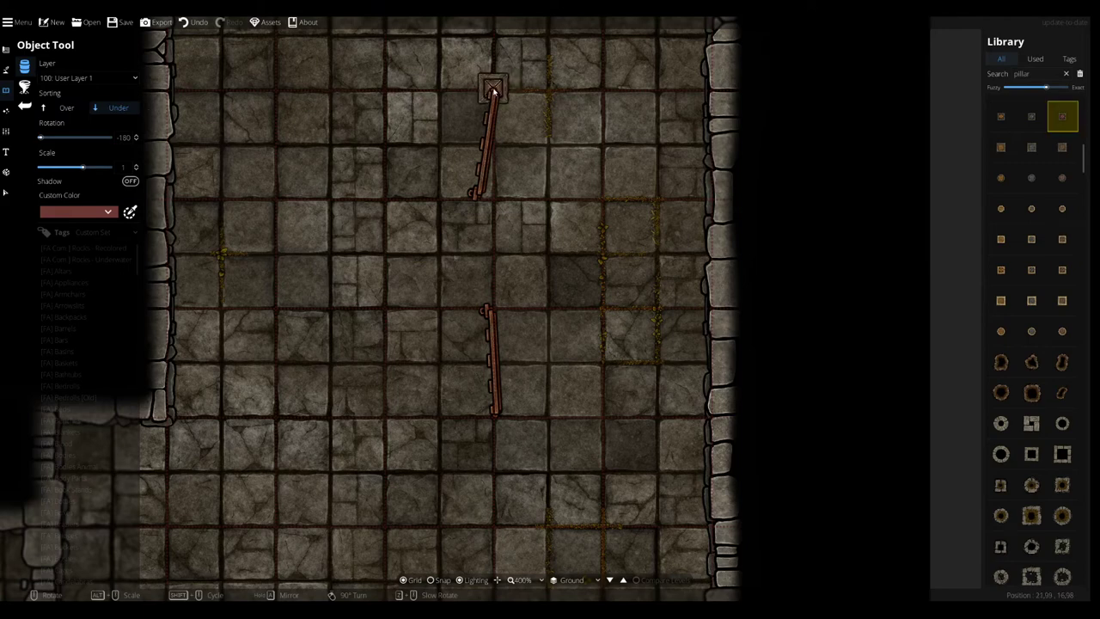
{"action": "left_click_drag", "start_coordinate": [494, 91], "coordinate": [513, 194]}
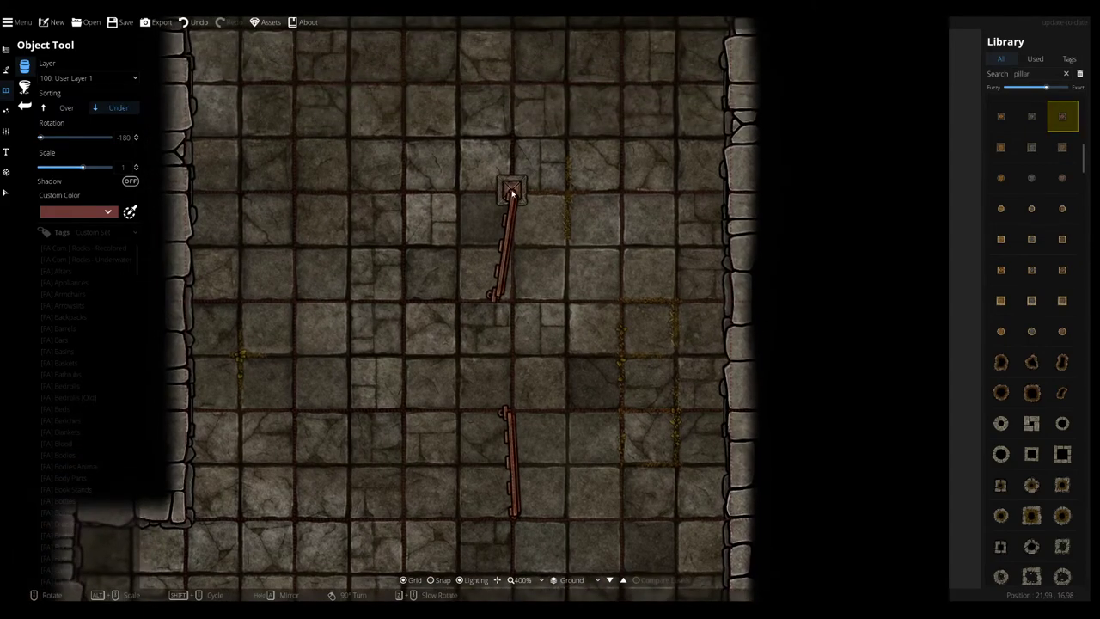
- Choose a small square metal pillar, sort it Over, scale it to 1.2 and place one on the open floor outside the cells
{"action": "scroll", "coordinate": [1017, 267], "scroll_direction": "up", "scroll_amount": 3}
{"action": "mouse_move", "coordinate": [1061, 299]}
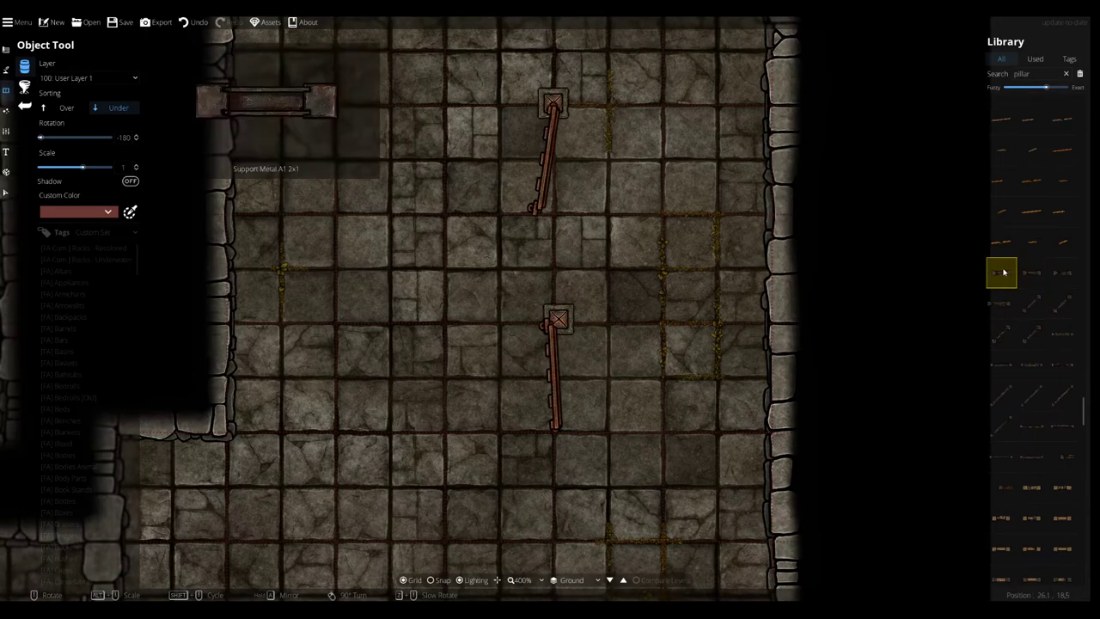
{"action": "scroll", "coordinate": [1011, 282], "scroll_direction": "up", "scroll_amount": 5}
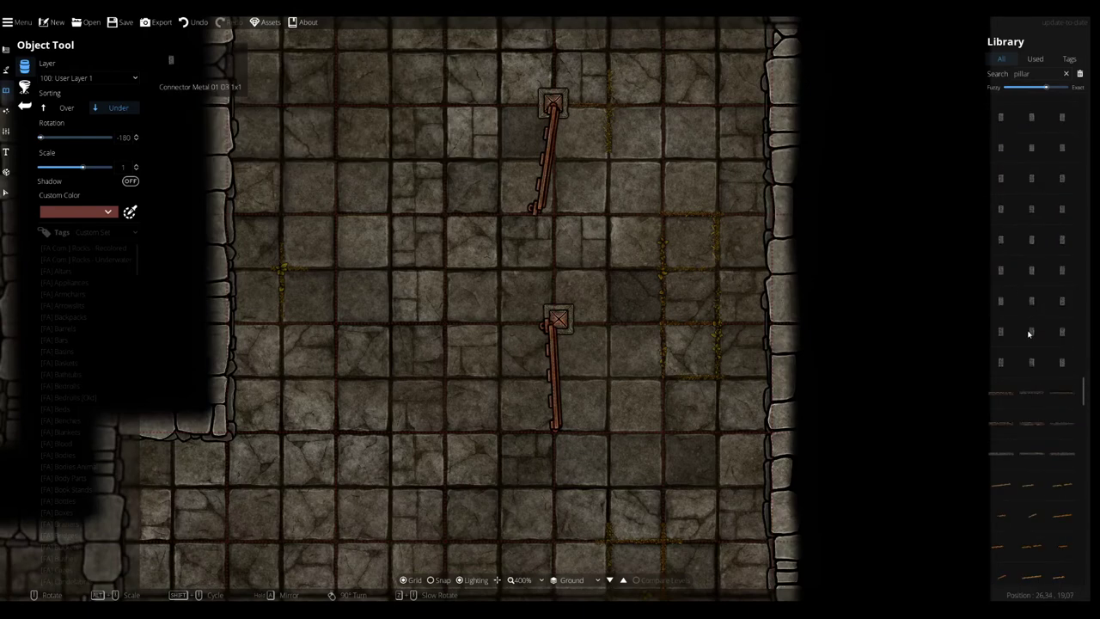
{"action": "scroll", "coordinate": [1030, 318], "scroll_direction": "up", "scroll_amount": 3}
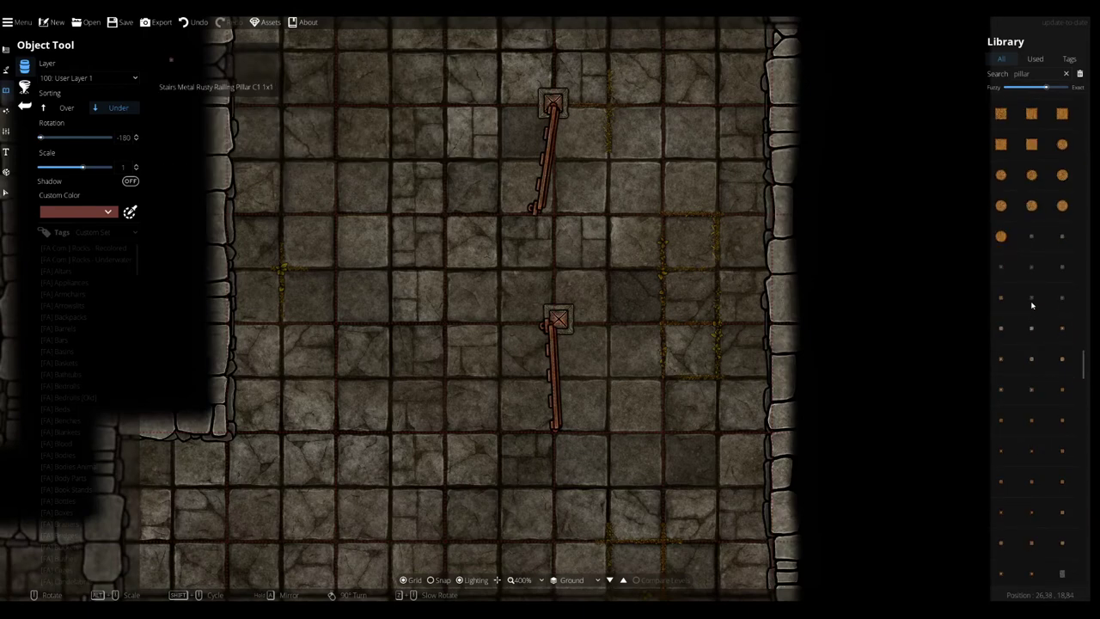
{"action": "left_click", "coordinate": [1062, 266]}
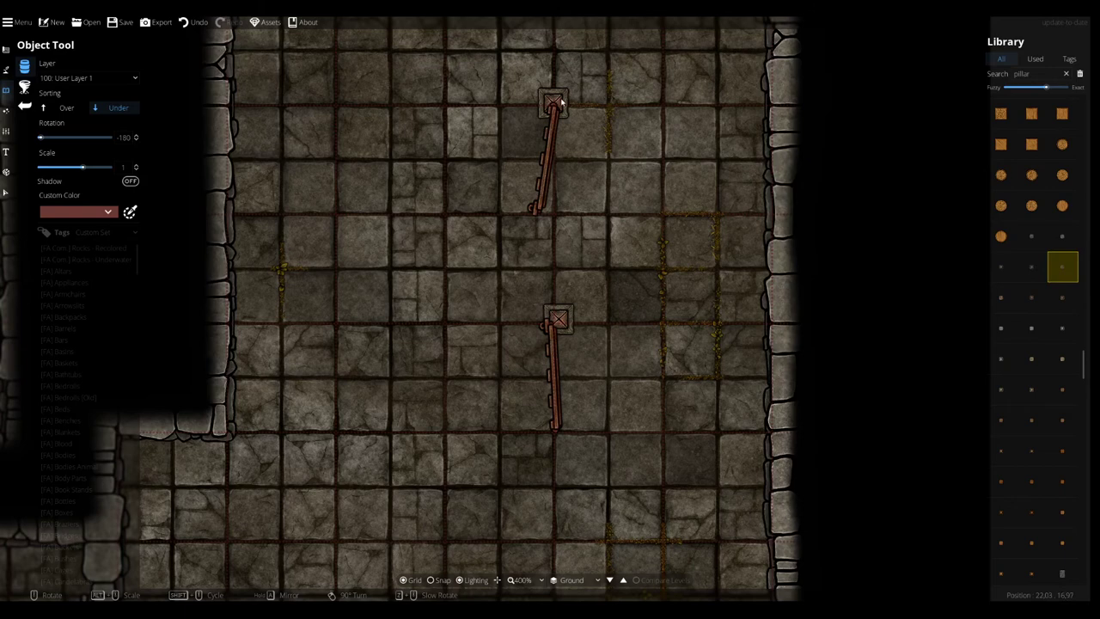
{"action": "left_click", "coordinate": [64, 107]}
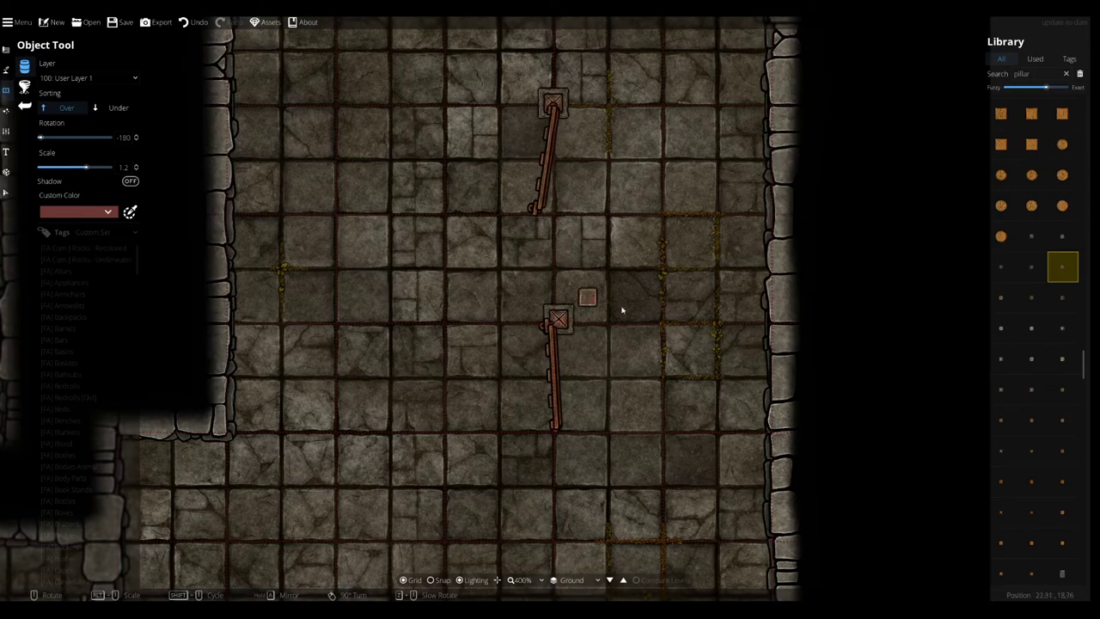
{"action": "left_click", "coordinate": [412, 149]}
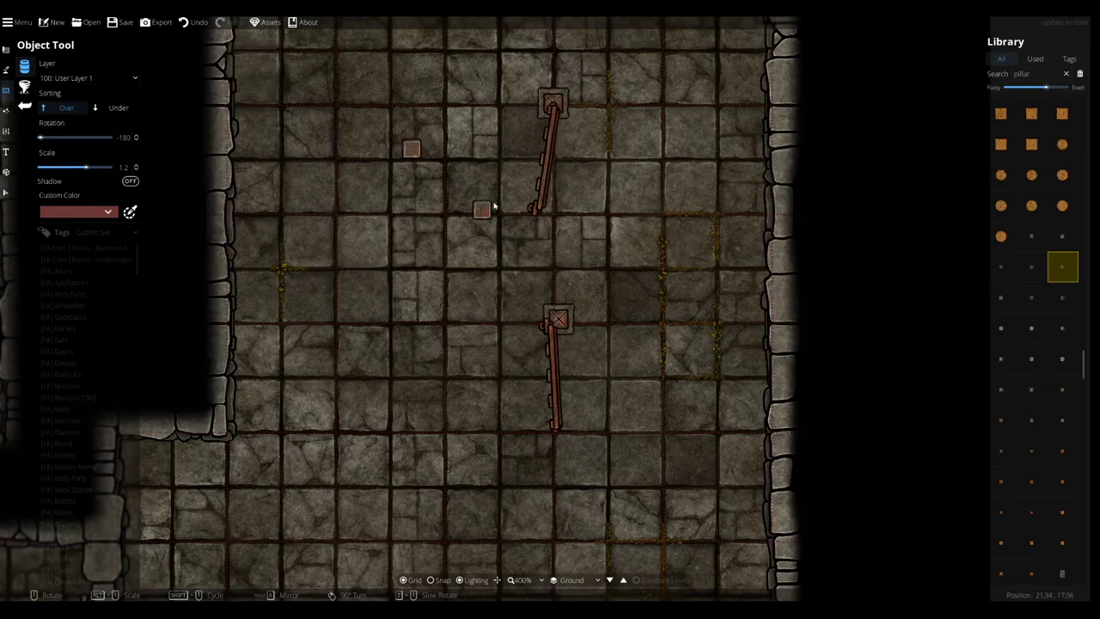
{"action": "left_click_drag", "start_coordinate": [478, 174], "coordinate": [487, 222]}
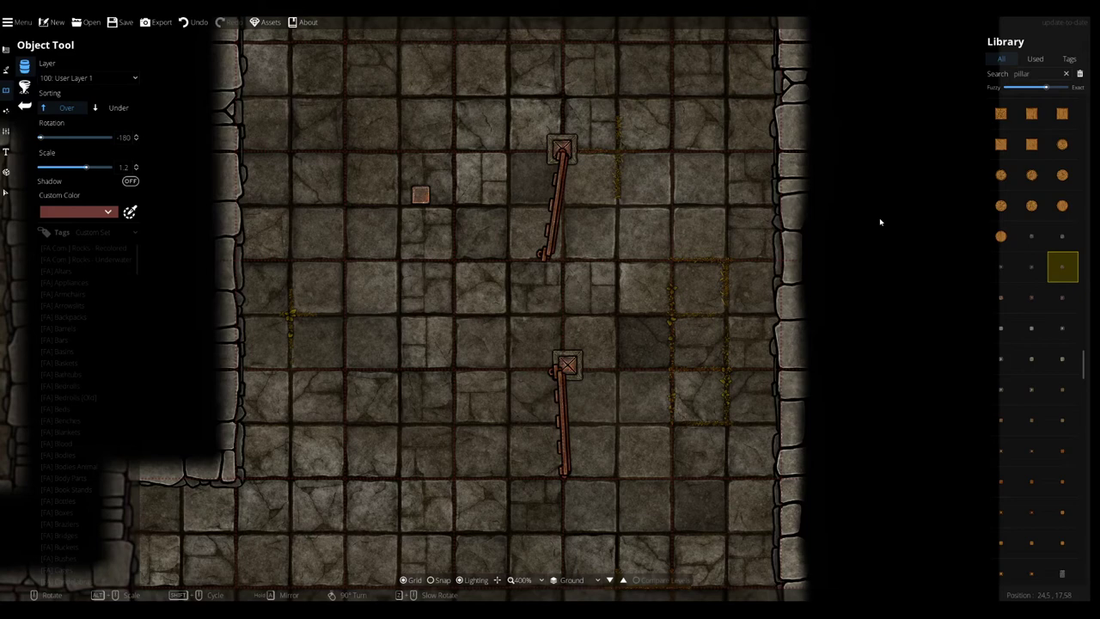
- Compare the stone pillars in the library, choose the octagonal one with the square centre, set its scale to 1 and enable snapping
{"action": "scroll", "coordinate": [1043, 221], "scroll_direction": "up", "scroll_amount": 10}
{"action": "scroll", "coordinate": [1053, 222], "scroll_direction": "up", "scroll_amount": 10}
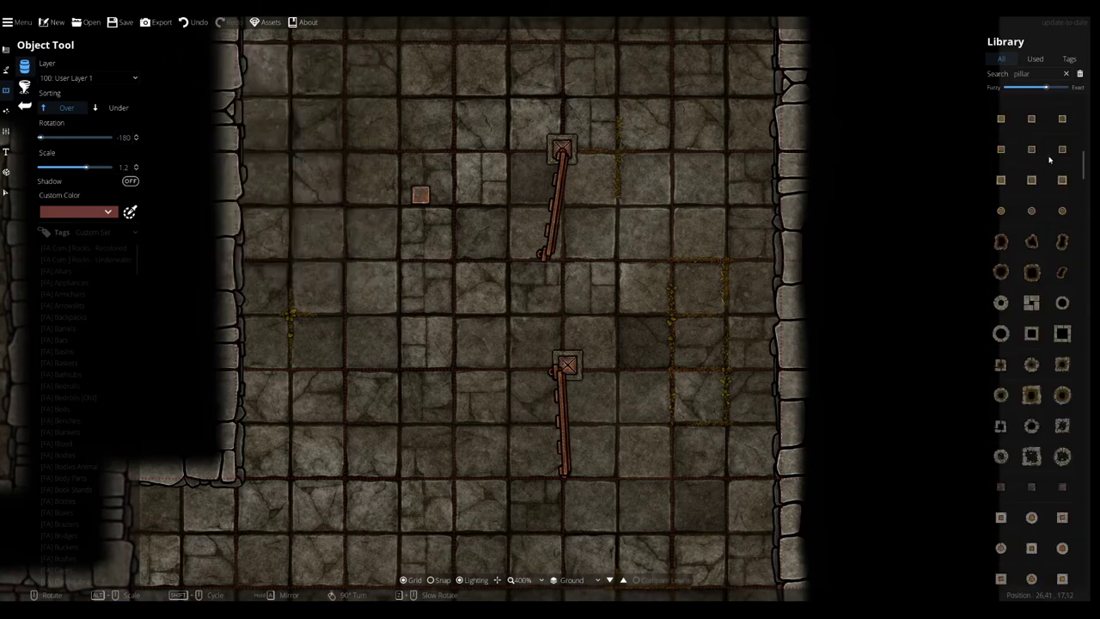
{"action": "left_click", "coordinate": [1062, 149]}
{"action": "scroll", "coordinate": [1048, 252], "scroll_direction": "up", "scroll_amount": 5}
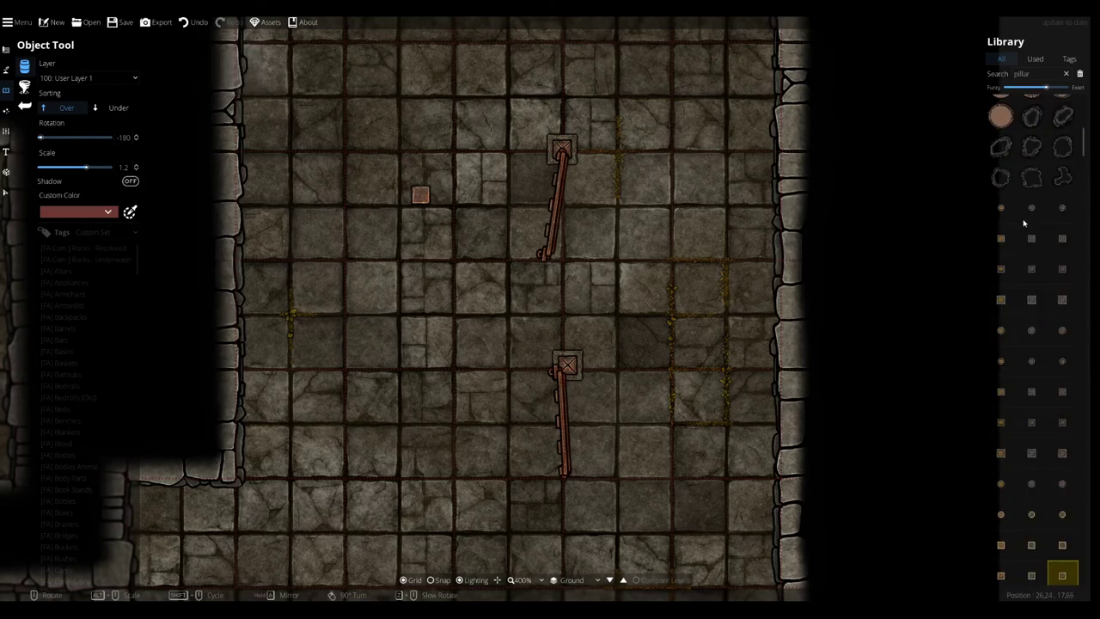
{"action": "left_click", "coordinate": [1001, 207]}
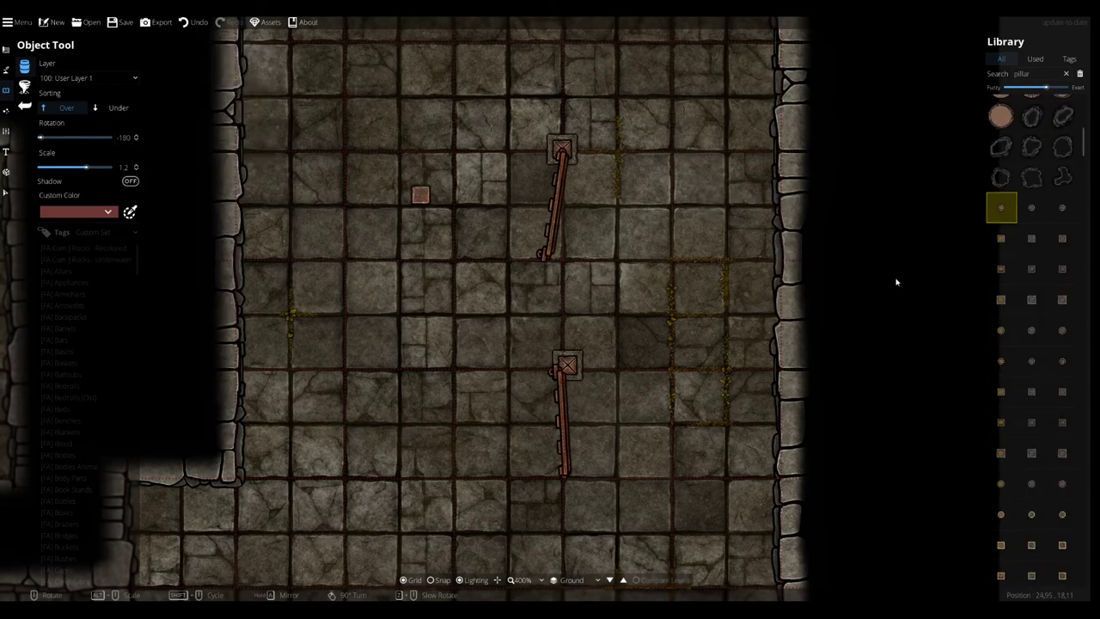
{"action": "left_click", "coordinate": [1062, 330]}
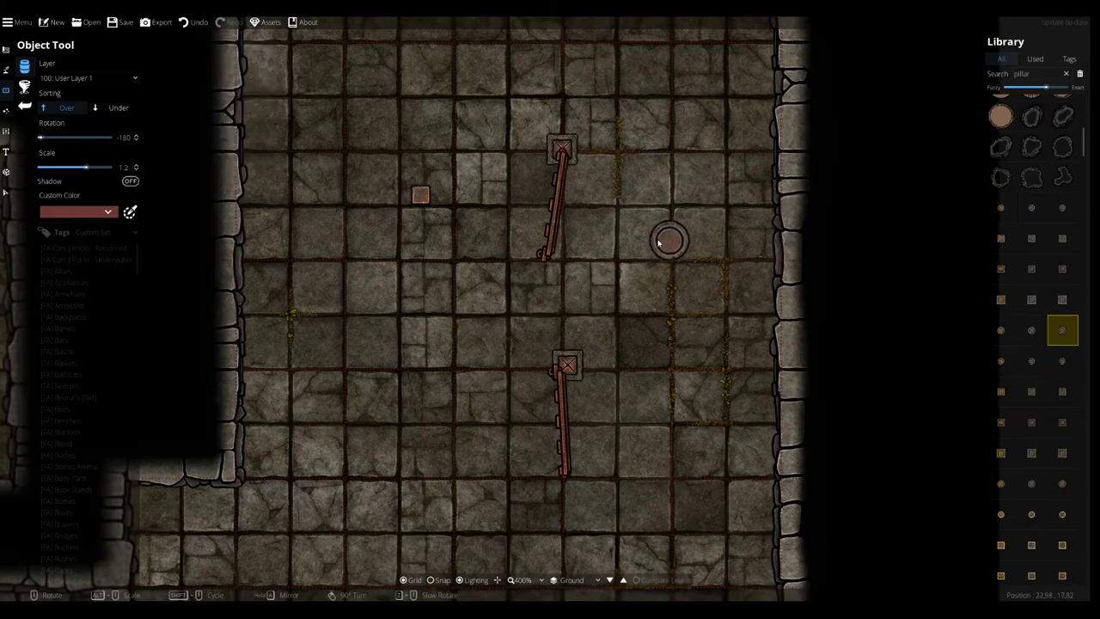
{"action": "scroll", "coordinate": [1046, 301], "scroll_direction": "down", "scroll_amount": 1}
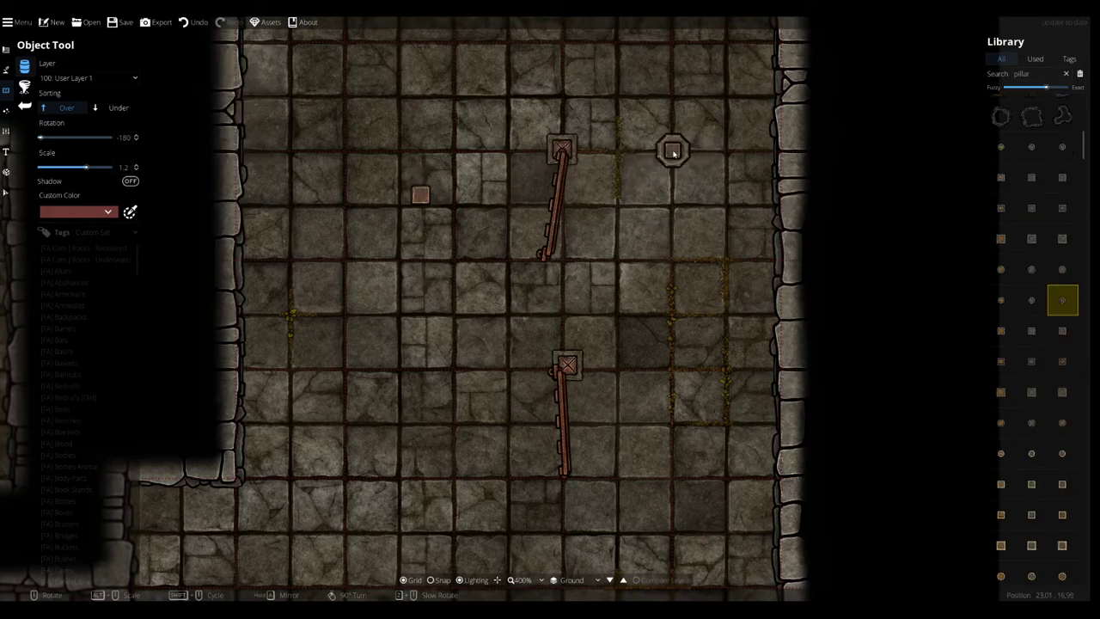
{"action": "scroll", "coordinate": [673, 153], "scroll_direction": "down", "scroll_amount": 2}
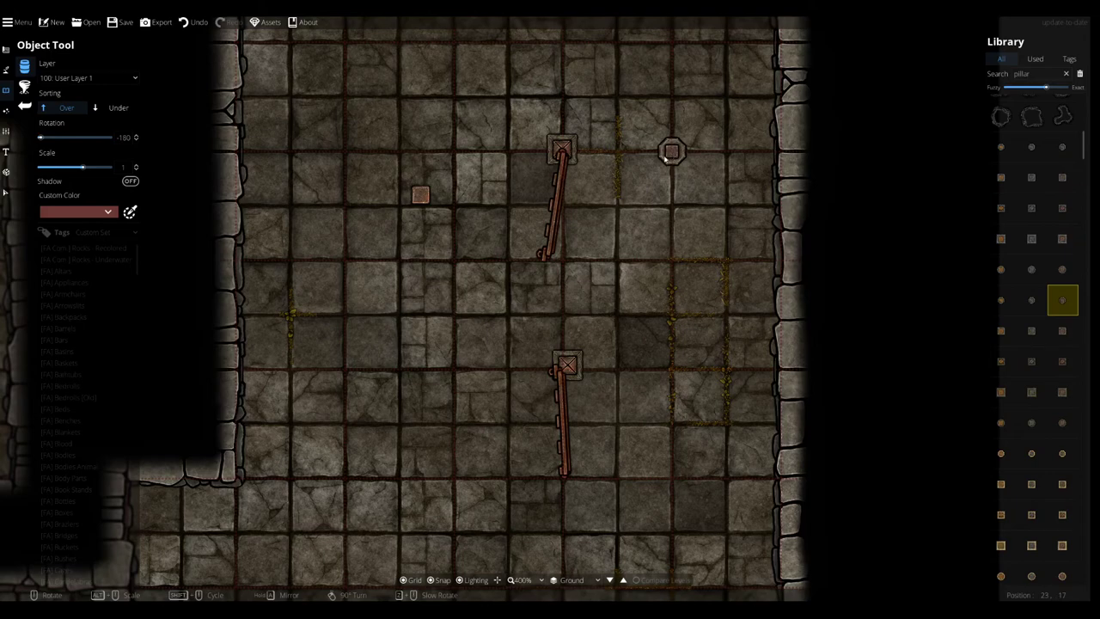
- Place six octagonal pillars in two columns of three along the cell area, two tiles apart across and four tiles apart down
{"action": "left_click", "coordinate": [666, 159]}
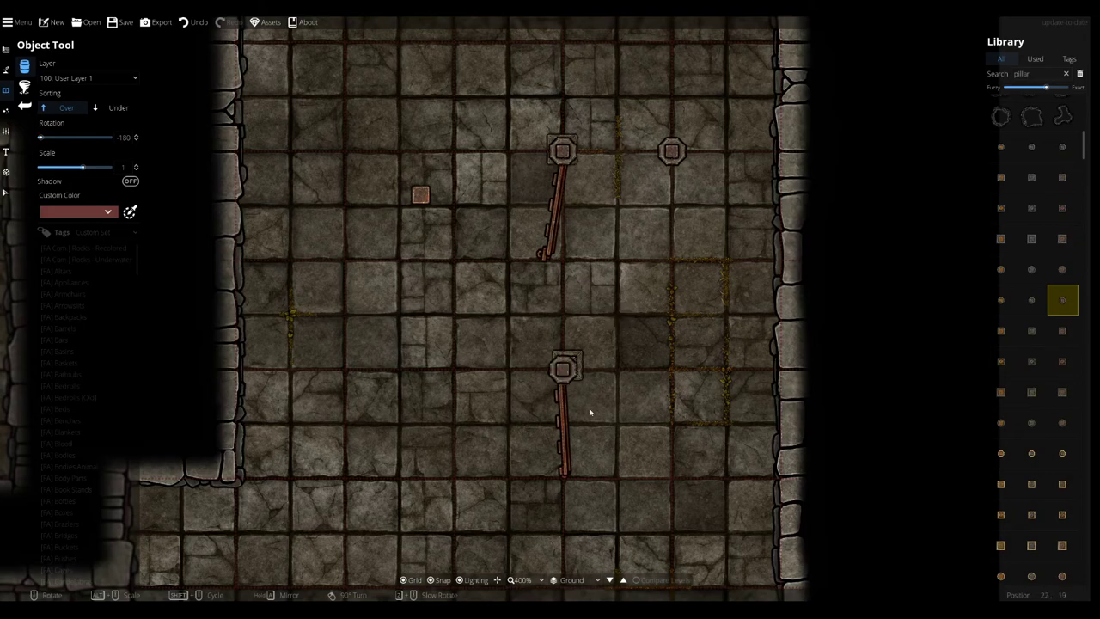
{"action": "left_click", "coordinate": [677, 396]}
{"action": "left_click_drag", "start_coordinate": [635, 469], "coordinate": [653, 313]}
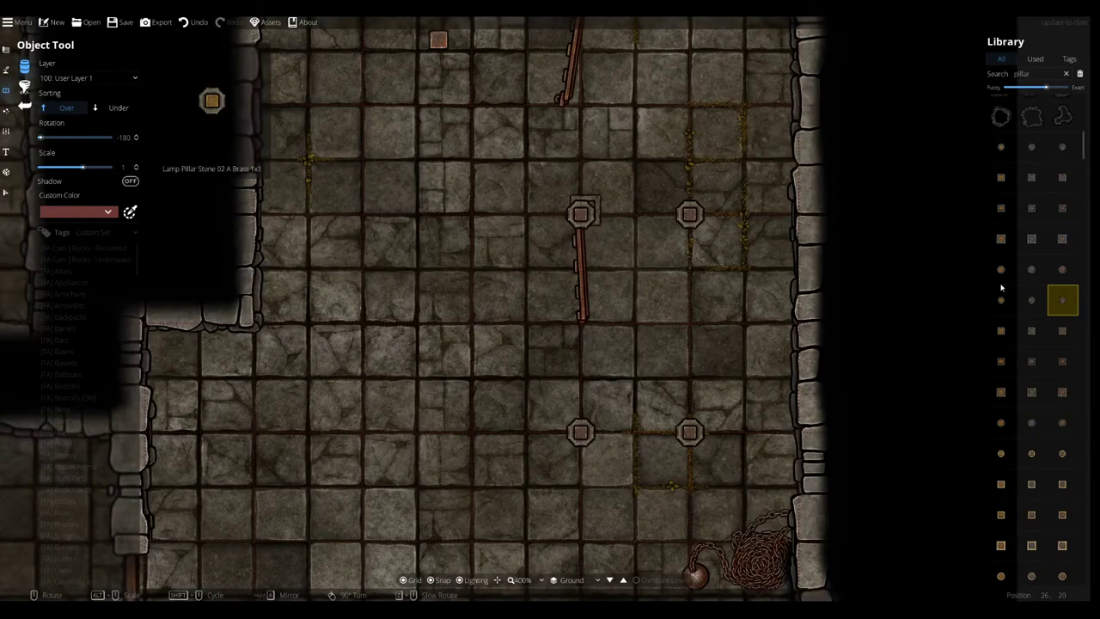
- Delete the old square pillar beneath the octagonal one at the upper door's hinge
{"action": "left_click_drag", "start_coordinate": [518, 169], "coordinate": [501, 265]}
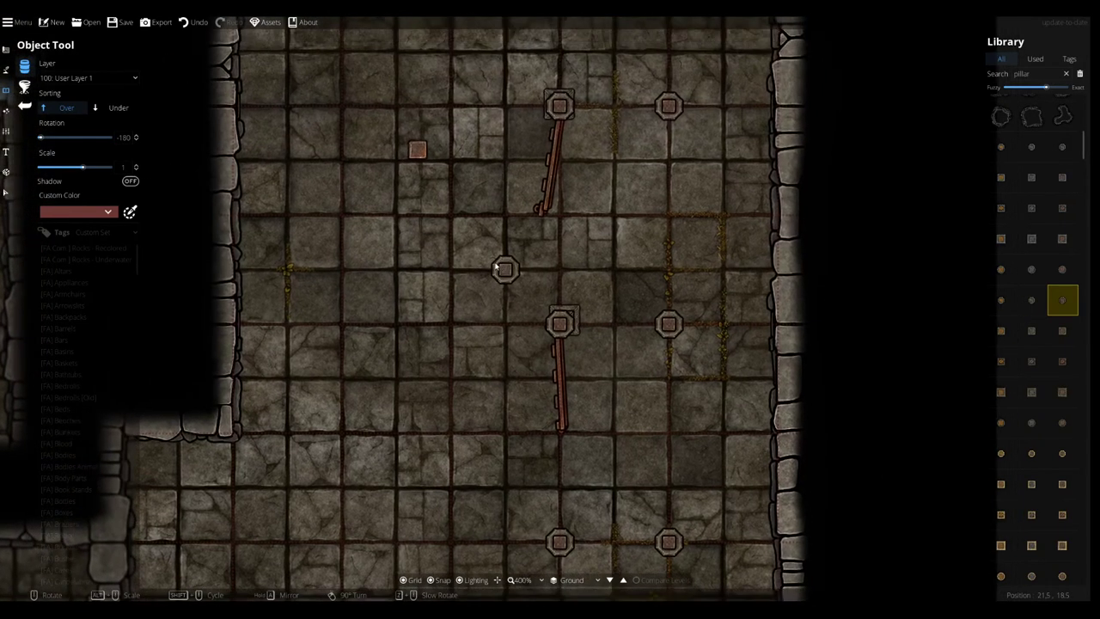
{"action": "left_click", "coordinate": [5, 195]}
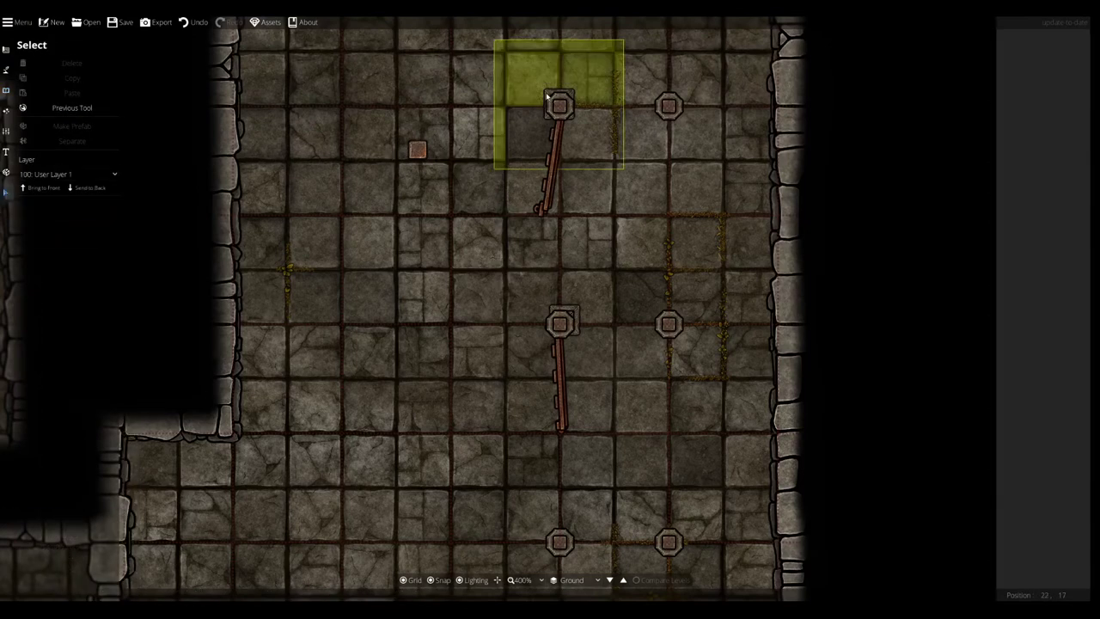
{"action": "left_click", "coordinate": [553, 101]}
{"action": "key", "text": "Delete"}
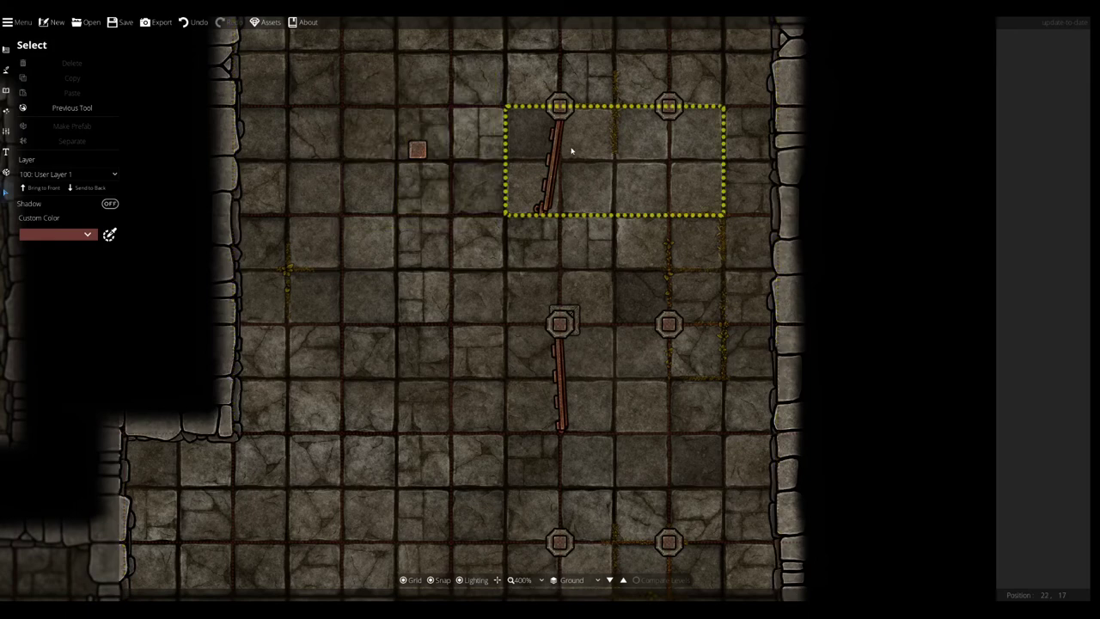
- Move the upper and lower cell doors to User Layer 2 and clear the selection
{"action": "left_click", "coordinate": [564, 116]}
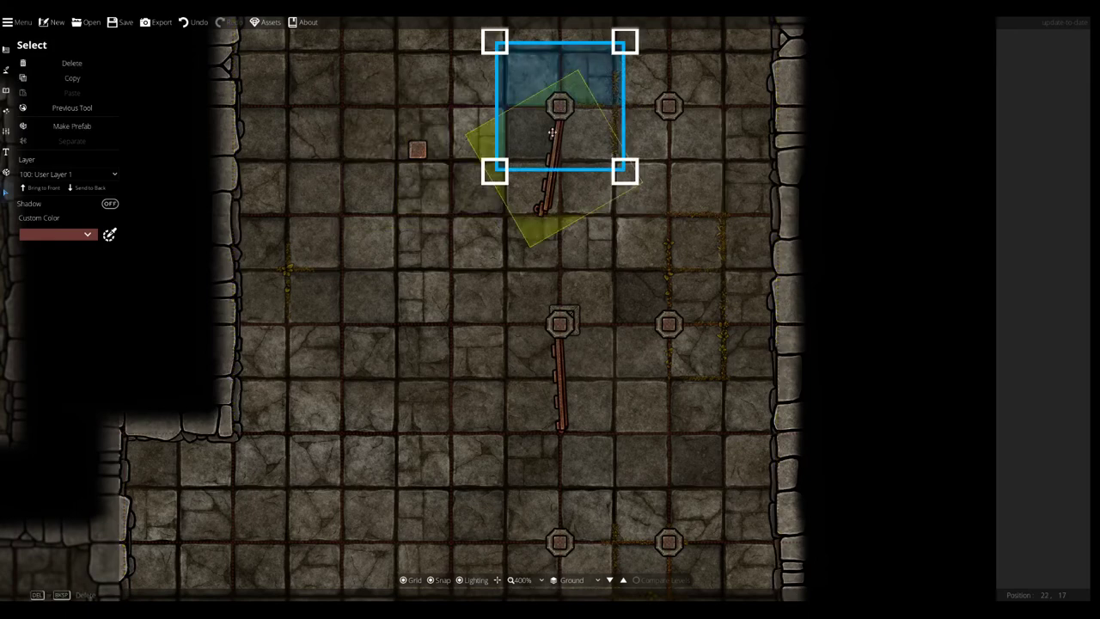
{"action": "left_click", "coordinate": [544, 209]}
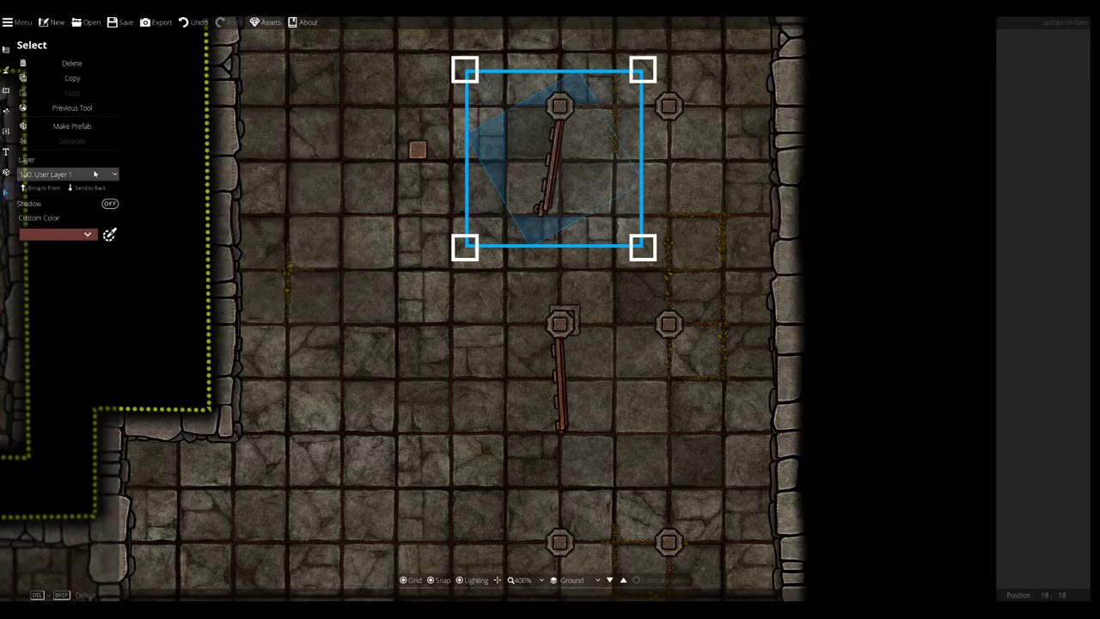
{"action": "left_click", "coordinate": [60, 174]}
{"action": "left_click", "coordinate": [65, 274]}
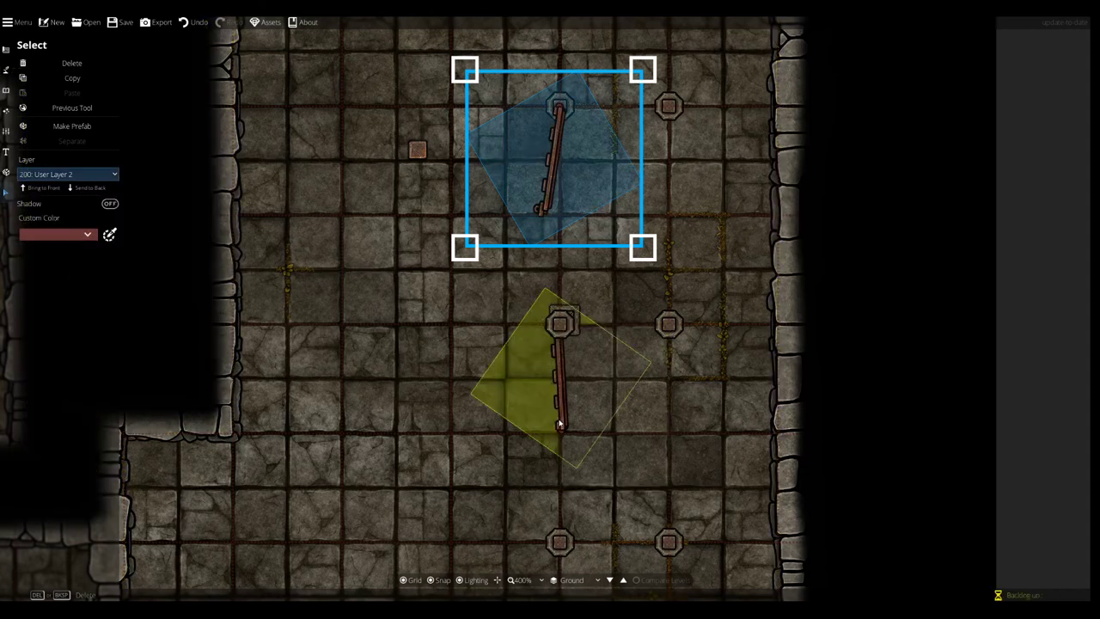
{"action": "left_click", "coordinate": [560, 378]}
{"action": "left_click", "coordinate": [61, 174]}
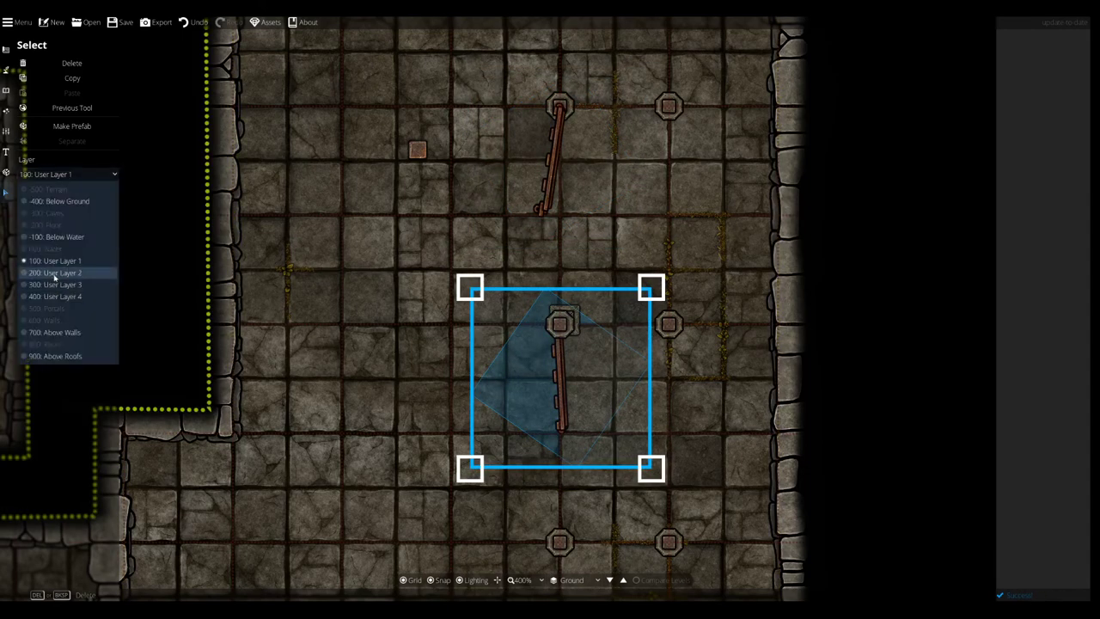
{"action": "left_click", "coordinate": [60, 277]}
{"action": "left_click", "coordinate": [928, 278]}
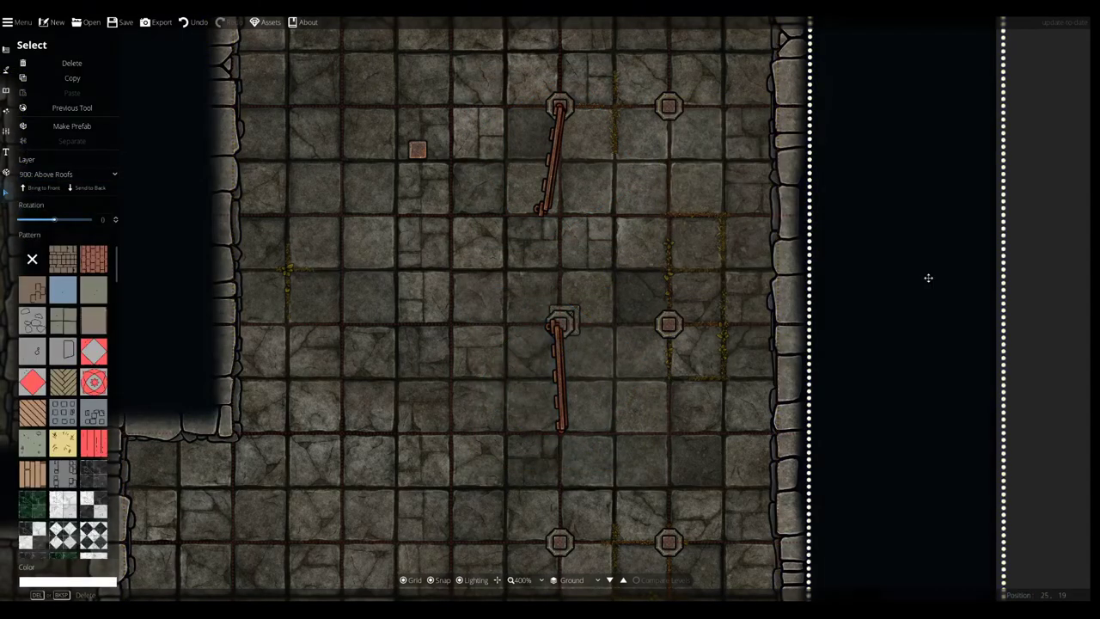
{"action": "left_click", "coordinate": [1040, 294]}
- Delete the old square pillar beneath the lower door's hinge and the small metal pillar on the open floor
{"action": "left_click", "coordinate": [575, 314]}
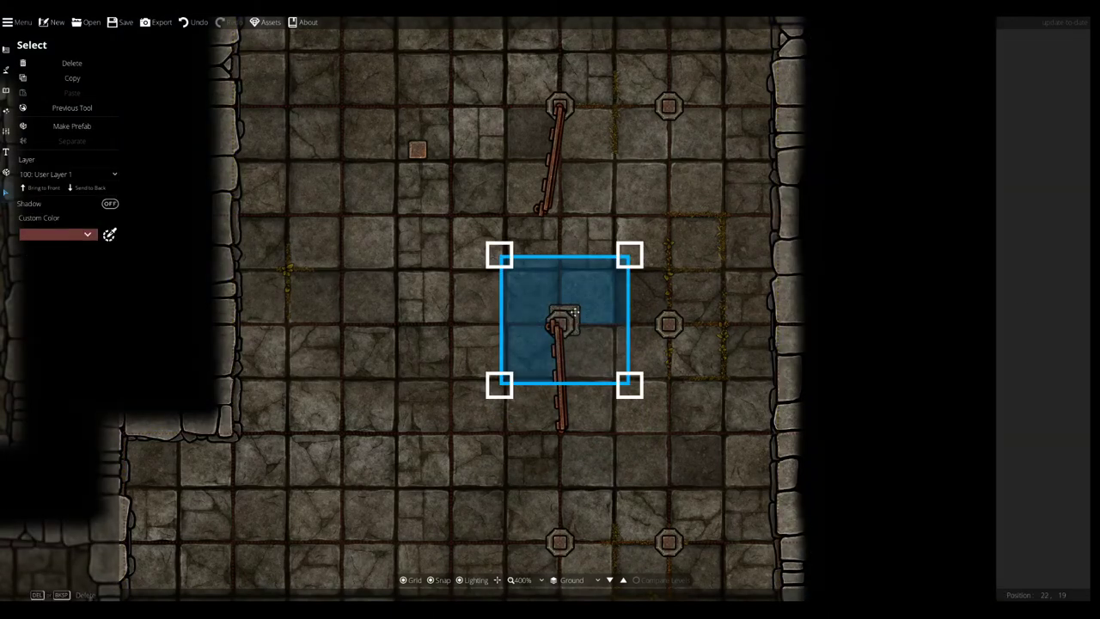
{"action": "key", "text": "Delete"}
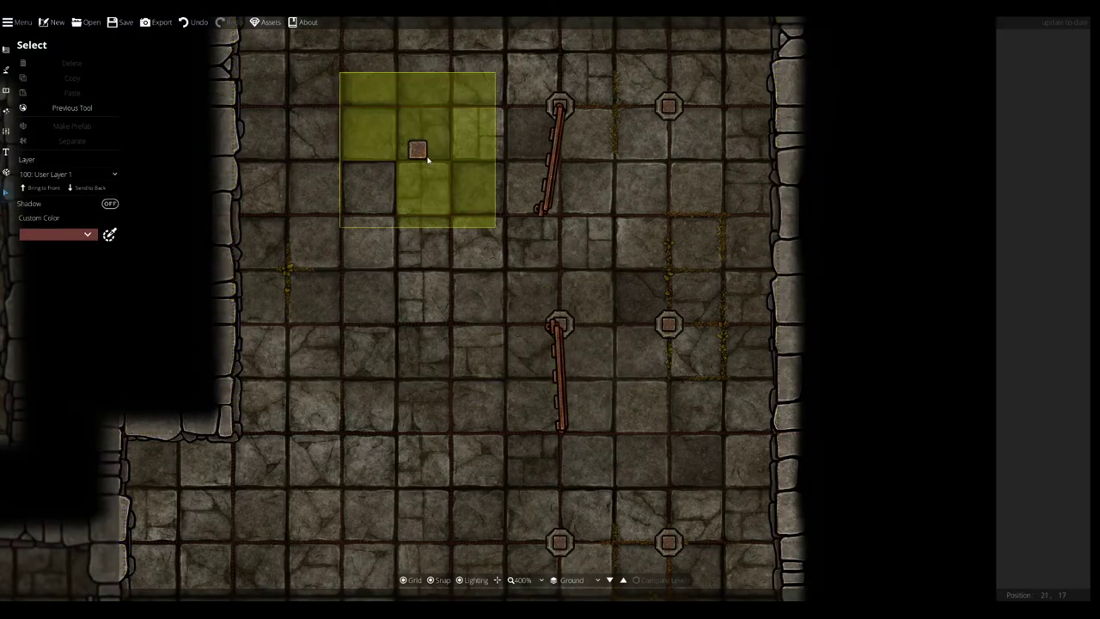
{"action": "left_click", "coordinate": [421, 153]}
{"action": "key", "text": "Delete"}
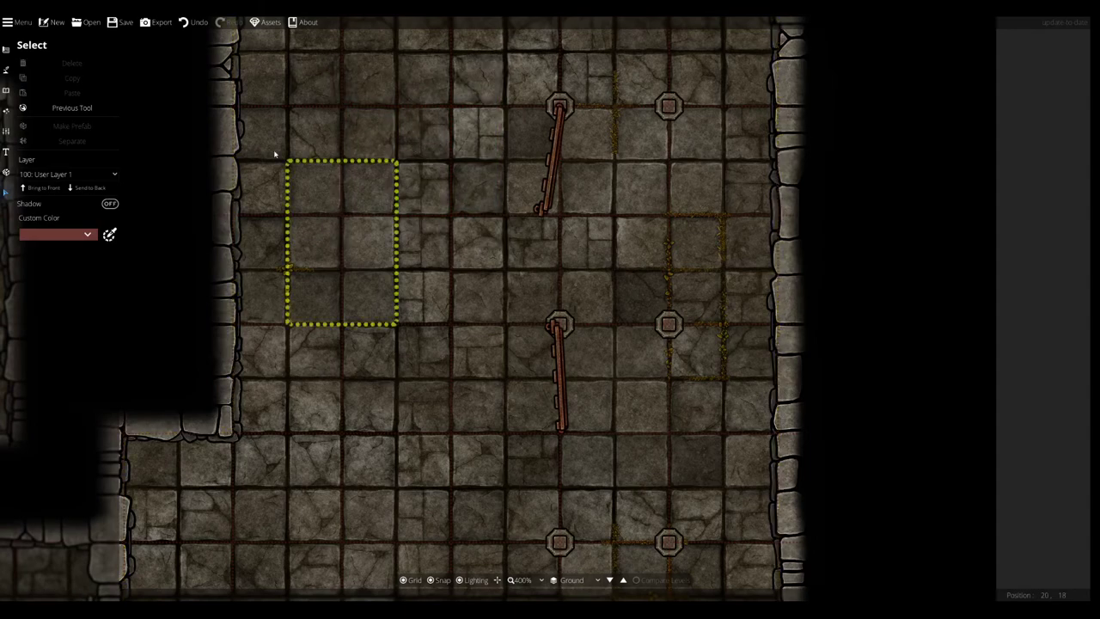
- Search the object library for pillar, browse the results and choose a small square rusty metal pillar
{"action": "left_click", "coordinate": [5, 89]}
{"action": "left_click", "coordinate": [47, 82]}
{"action": "left_click", "coordinate": [49, 67]}
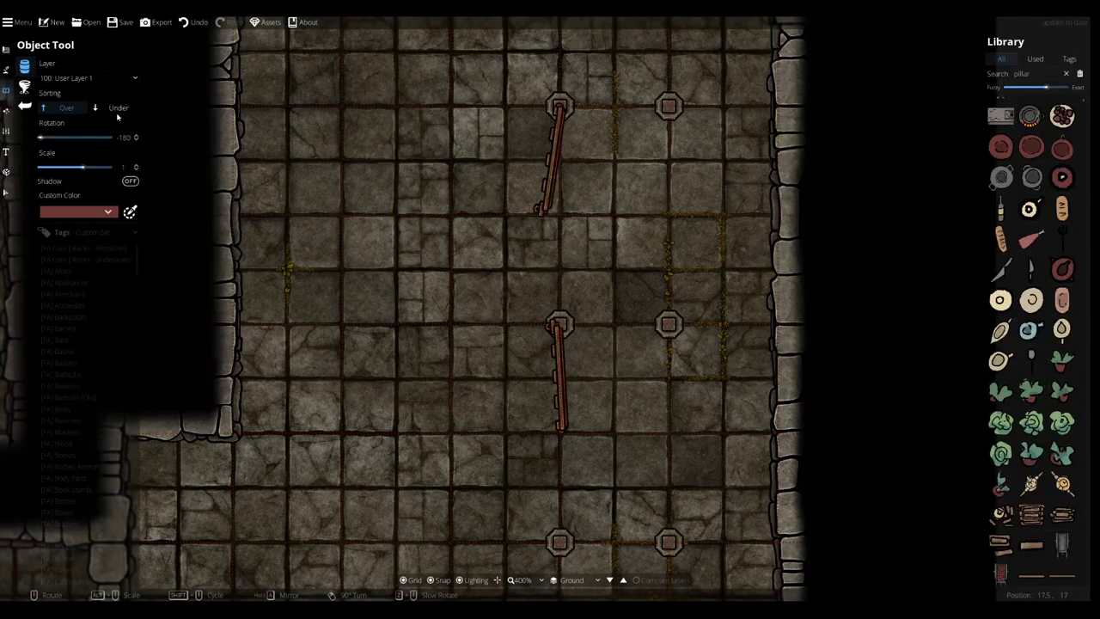
{"action": "scroll", "coordinate": [1031, 344], "scroll_direction": "down", "scroll_amount": 15}
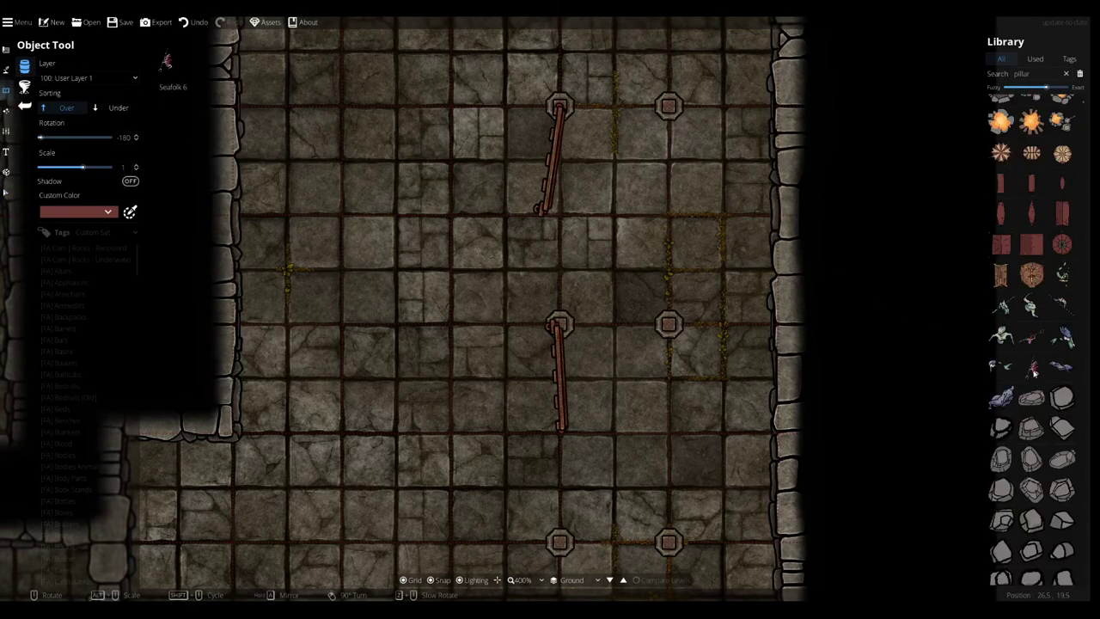
{"action": "left_click", "coordinate": [1038, 74]}
{"action": "key", "text": "Return"}
{"action": "scroll", "coordinate": [1055, 250], "scroll_direction": "down", "scroll_amount": 5}
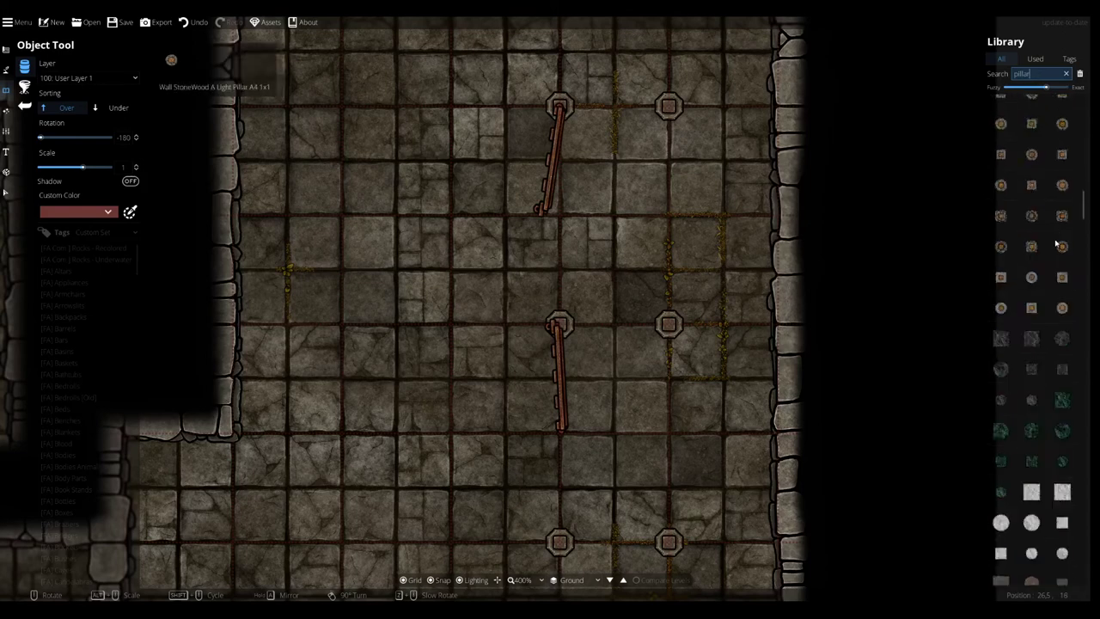
{"action": "scroll", "coordinate": [1048, 271], "scroll_direction": "down", "scroll_amount": 5}
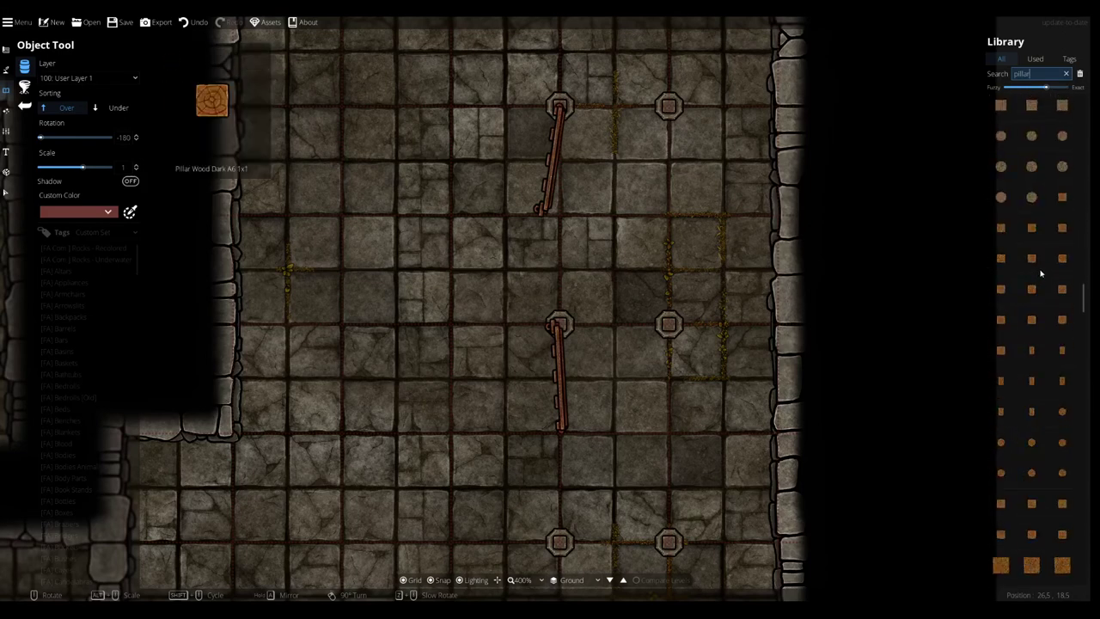
{"action": "scroll", "coordinate": [1045, 257], "scroll_direction": "down", "scroll_amount": 5}
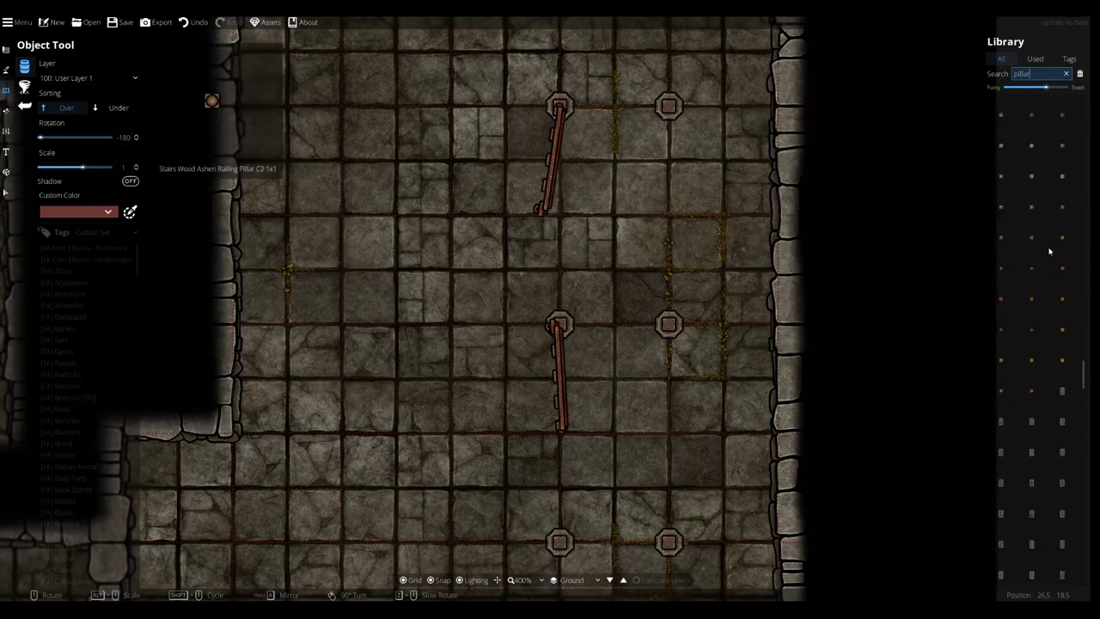
{"action": "left_click", "coordinate": [1062, 208]}
{"action": "left_click", "coordinate": [1002, 235]}
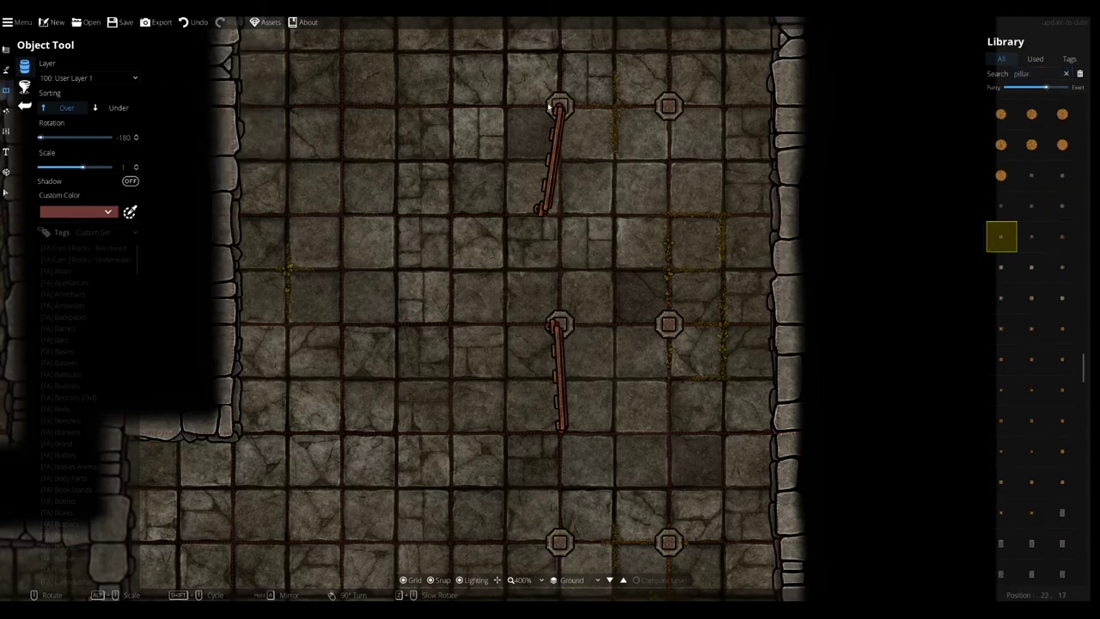
- Set the object layer to User Layer 4 and place the square metal pillar on all six octagonal pillars and at the lower door's free end
{"action": "left_click", "coordinate": [104, 78]}
{"action": "left_click", "coordinate": [86, 203]}
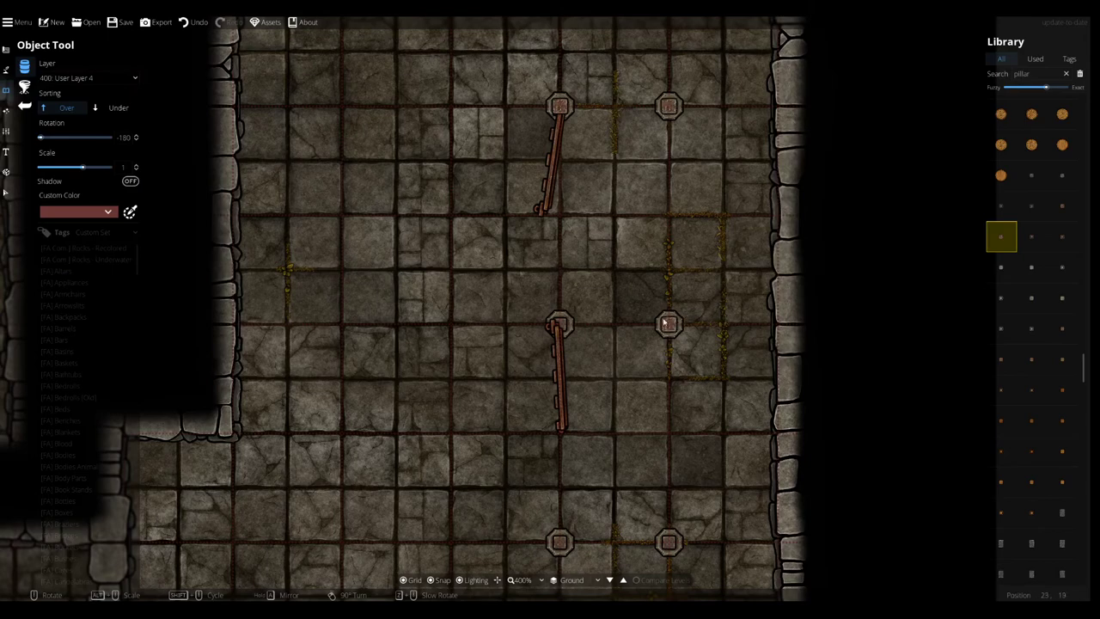
{"action": "left_click_drag", "start_coordinate": [580, 480], "coordinate": [569, 362]}
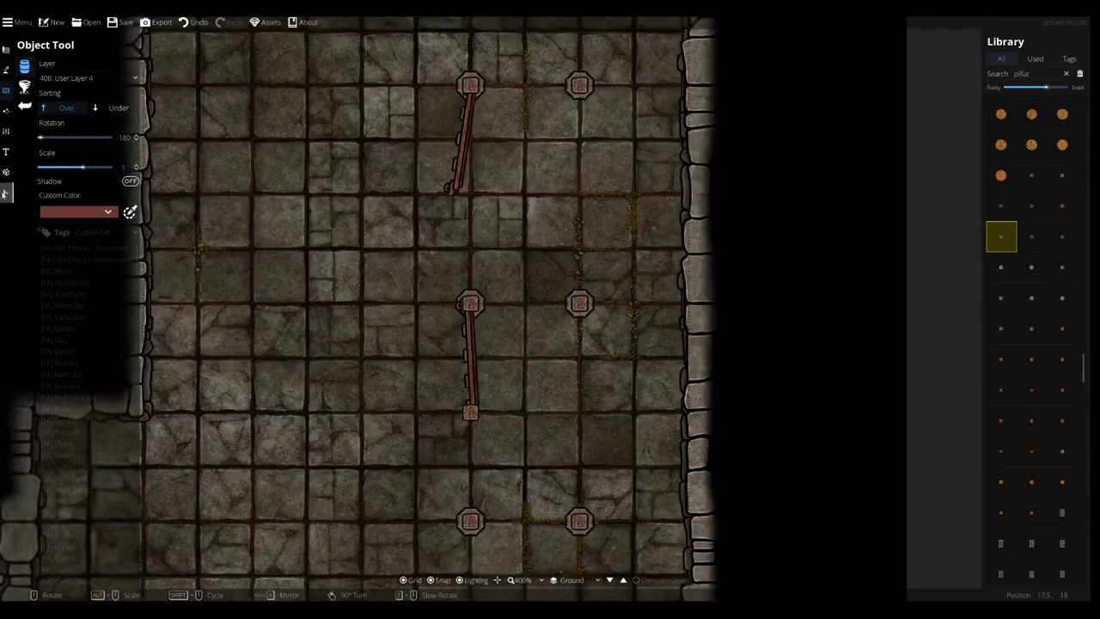
- Delete the three octagonal pillars in the column nearest the outer wall, keeping the square metal ones on top
{"action": "key", "text": "v"}
{"action": "left_click", "coordinate": [585, 303]}
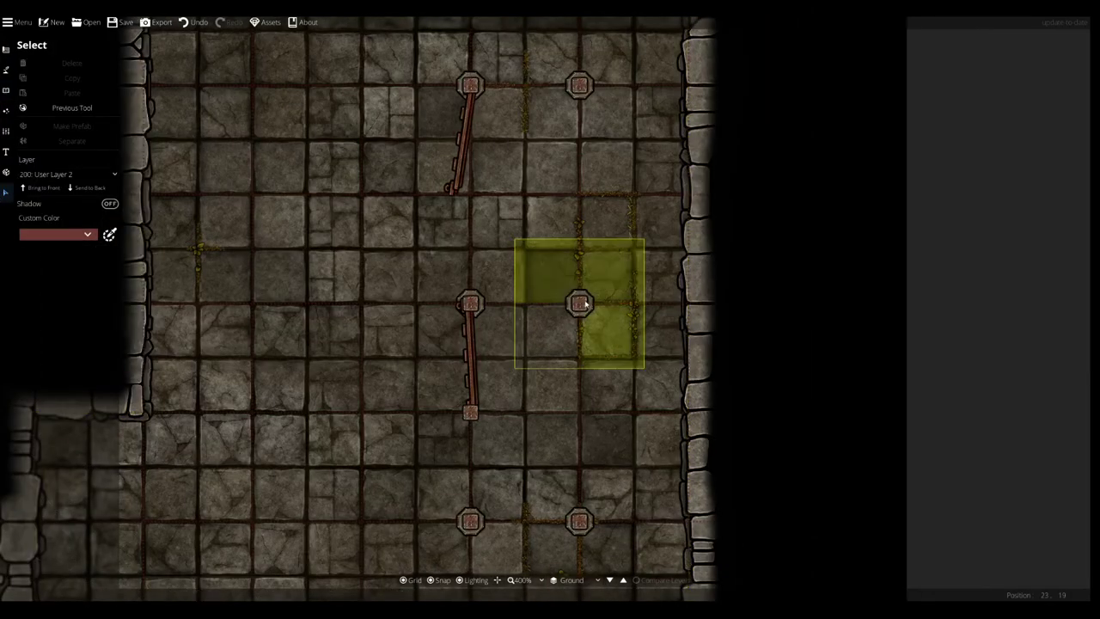
{"action": "left_click", "coordinate": [569, 302]}
{"action": "left_click_drag", "start_coordinate": [568, 302], "coordinate": [574, 102]}
{"action": "key", "text": "Delete"}
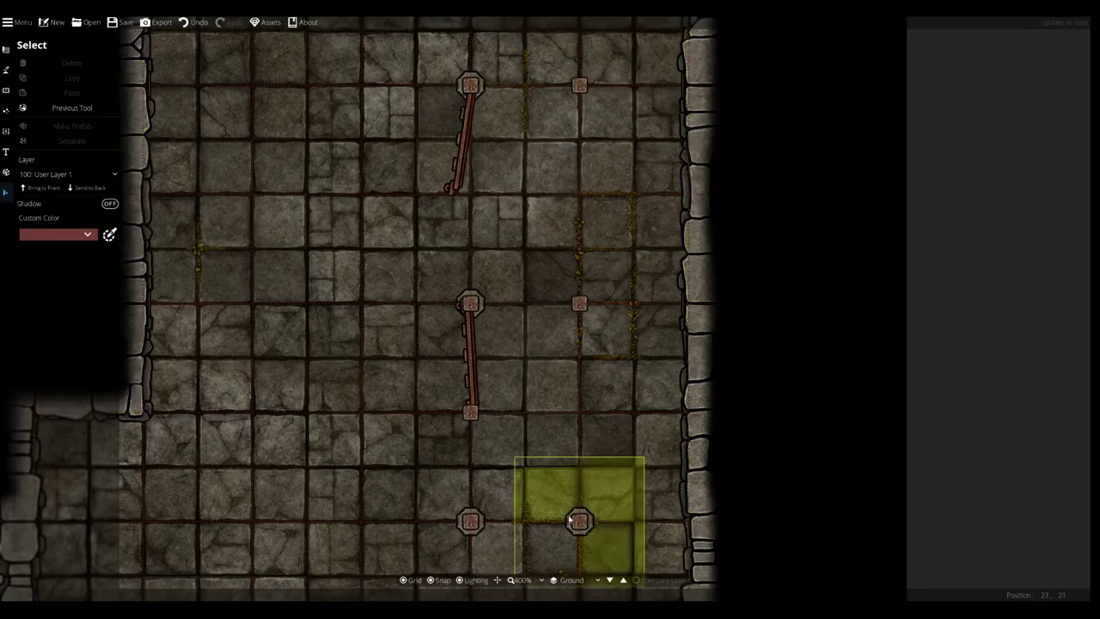
{"action": "left_click", "coordinate": [567, 516]}
{"action": "key", "text": "Delete"}
- Search the object library for bar, disable snapping and try bar pieces between the two upper pillars on User Layer 1
{"action": "left_click", "coordinate": [6, 90]}
{"action": "left_click", "coordinate": [34, 66]}
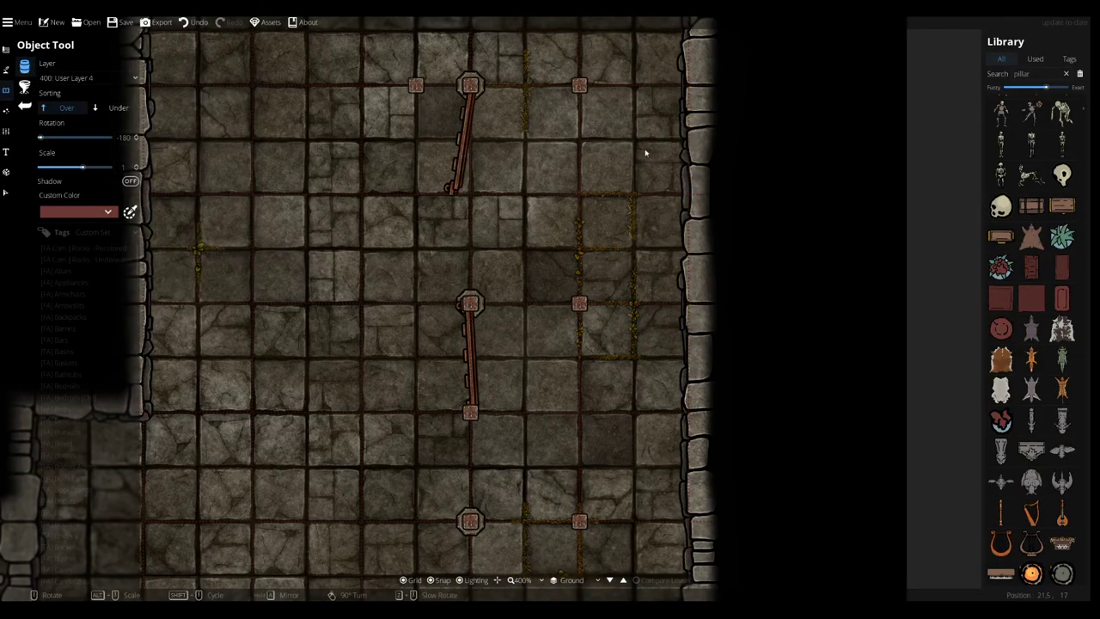
{"action": "left_click", "coordinate": [1027, 74]}
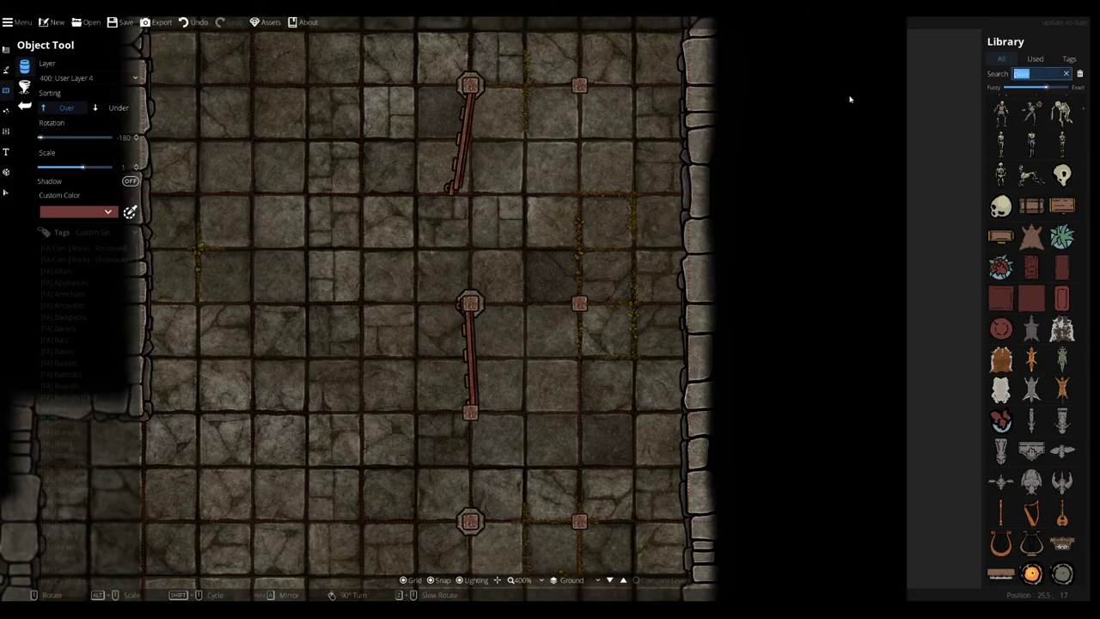
{"action": "type", "text": "bar"}
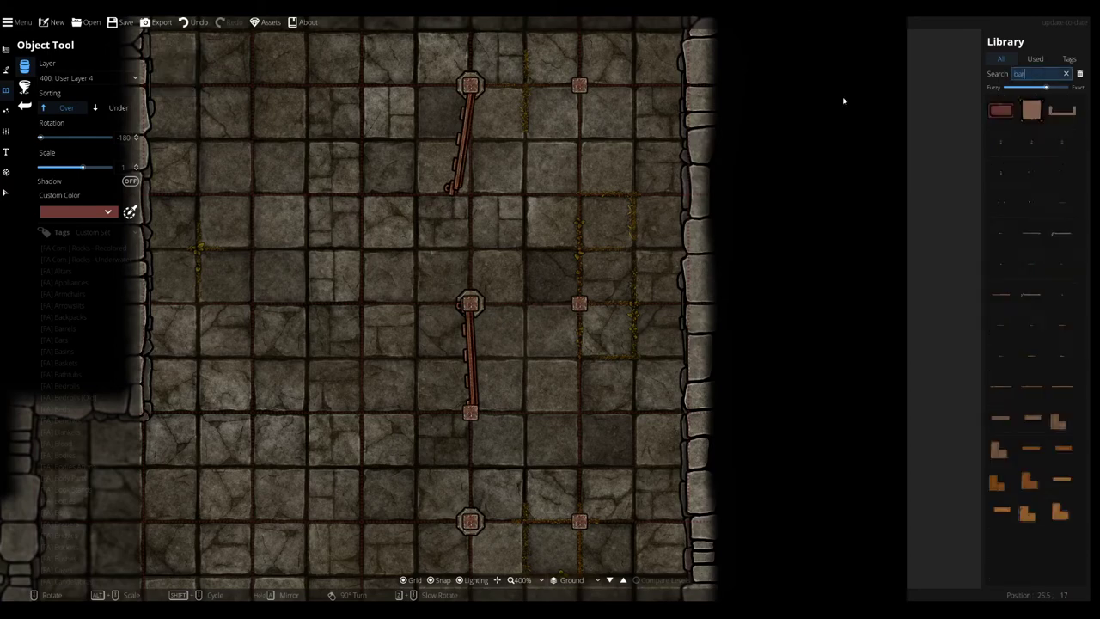
{"action": "left_click_drag", "start_coordinate": [512, 83], "coordinate": [532, 201]}
{"action": "key", "text": "s"}
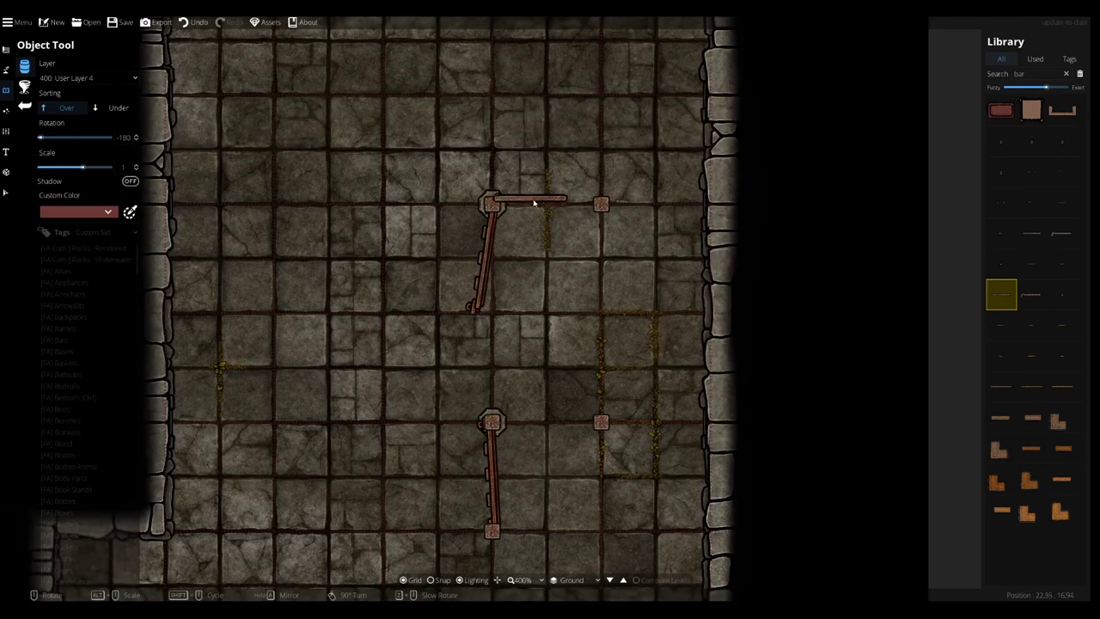
{"action": "left_click", "coordinate": [88, 77]}
{"action": "left_click", "coordinate": [86, 140]}
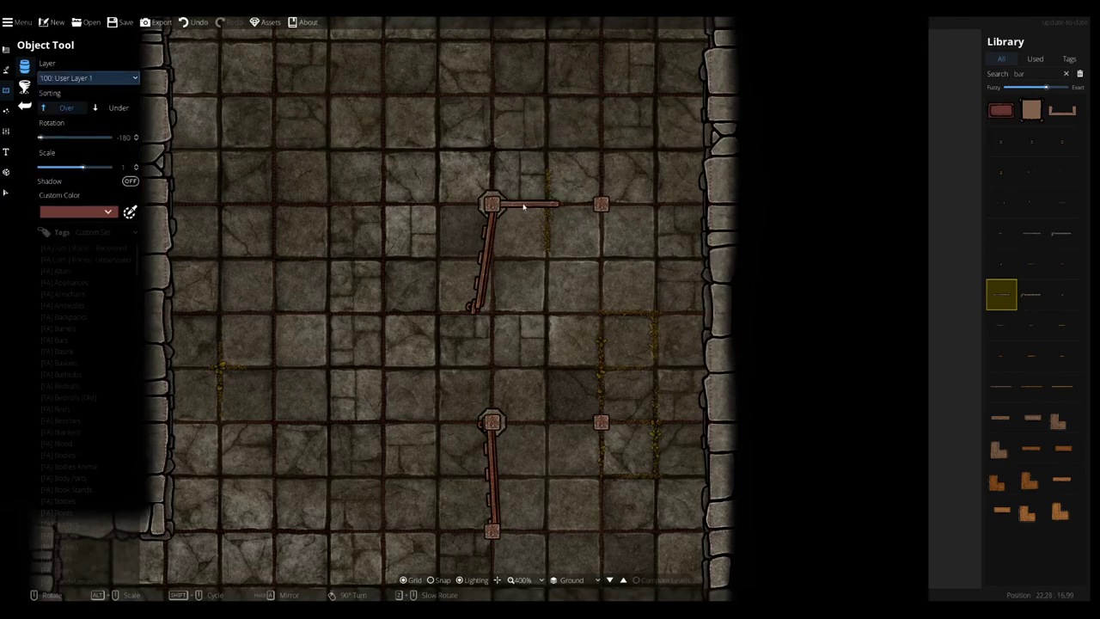
{"action": "scroll", "coordinate": [523, 206], "scroll_direction": "up", "scroll_amount": 3}
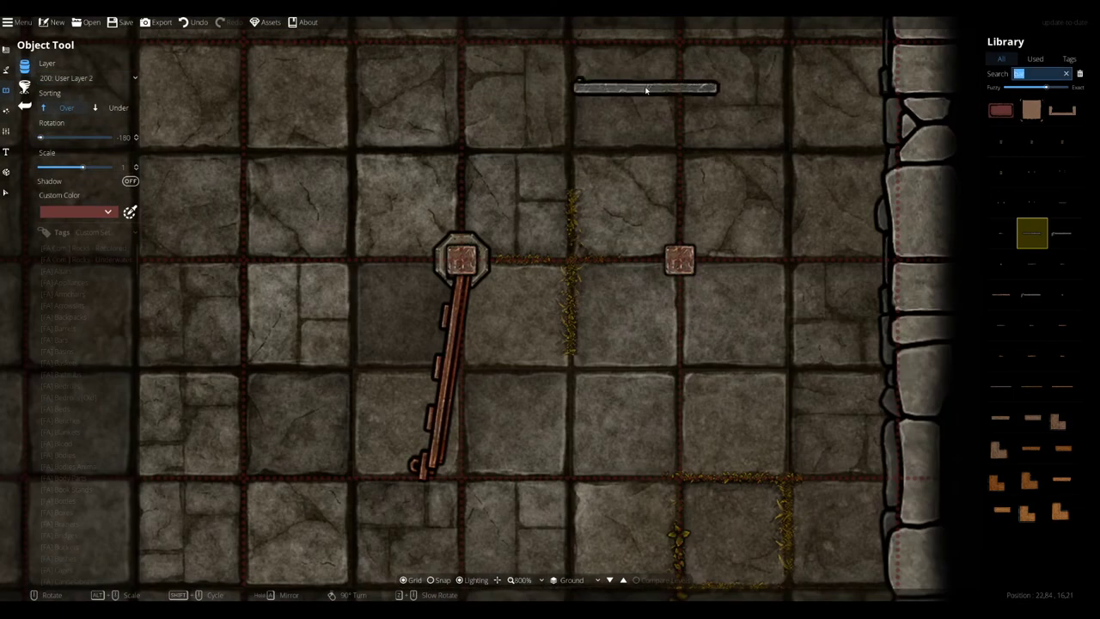
- Search the object library for metal, browse the results and pick rusty metal bar pieces for the cell fences
{"action": "type", "text": "metal"}
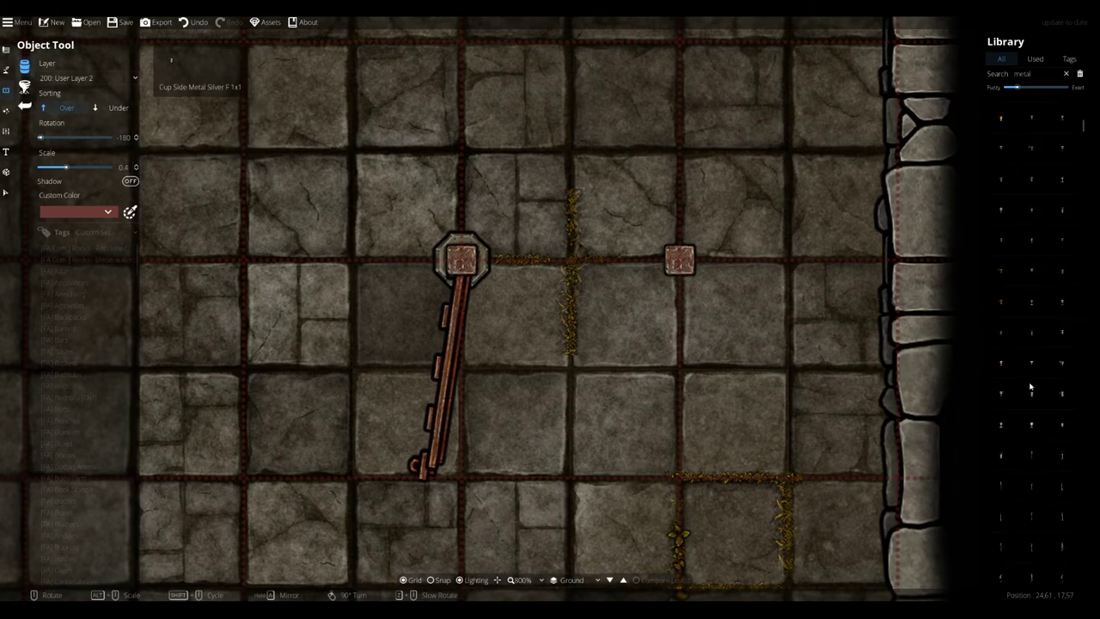
{"action": "scroll", "coordinate": [1031, 388], "scroll_direction": "down", "scroll_amount": 2}
{"action": "left_click", "coordinate": [1032, 393]}
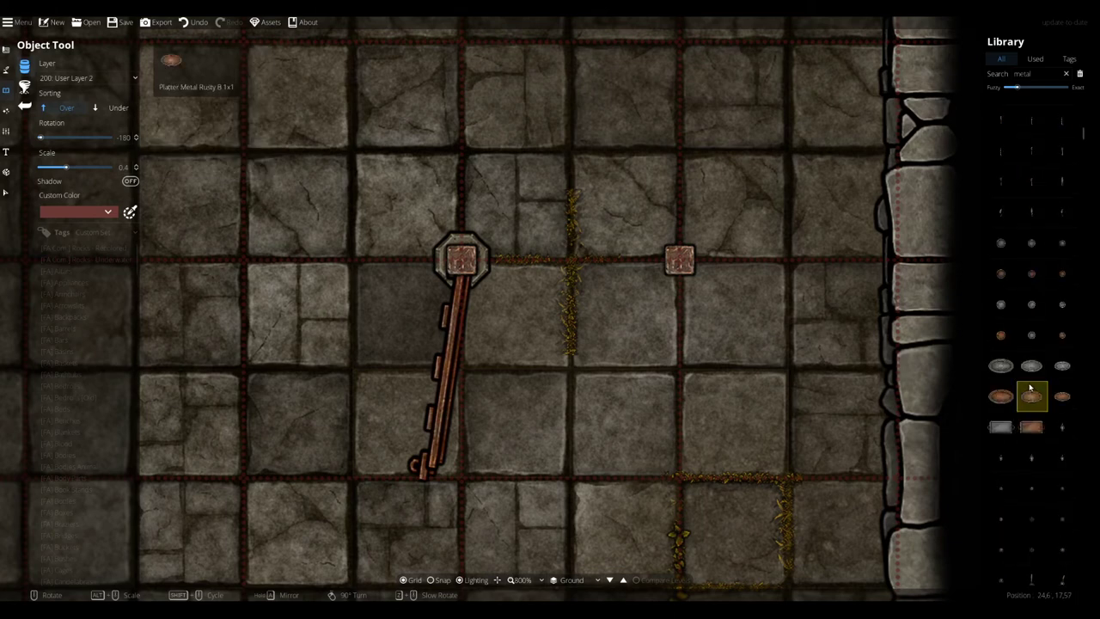
{"action": "scroll", "coordinate": [1036, 413], "scroll_direction": "down", "scroll_amount": 2}
{"action": "scroll", "coordinate": [1037, 429], "scroll_direction": "down", "scroll_amount": 5}
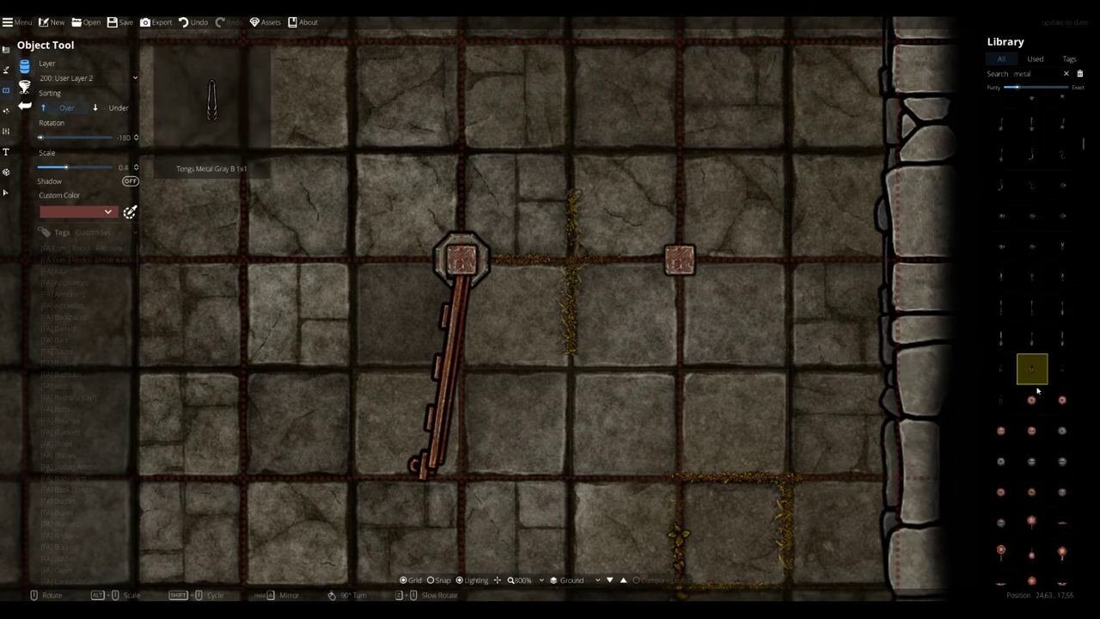
{"action": "scroll", "coordinate": [1052, 422], "scroll_direction": "down", "scroll_amount": 5}
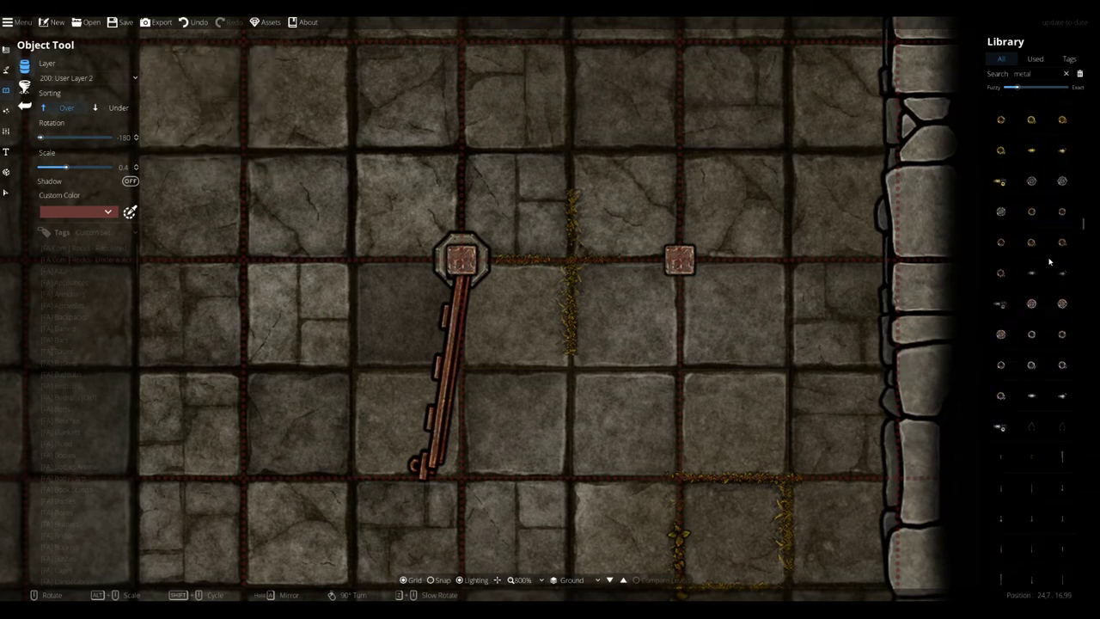
{"action": "scroll", "coordinate": [1046, 267], "scroll_direction": "down", "scroll_amount": 5}
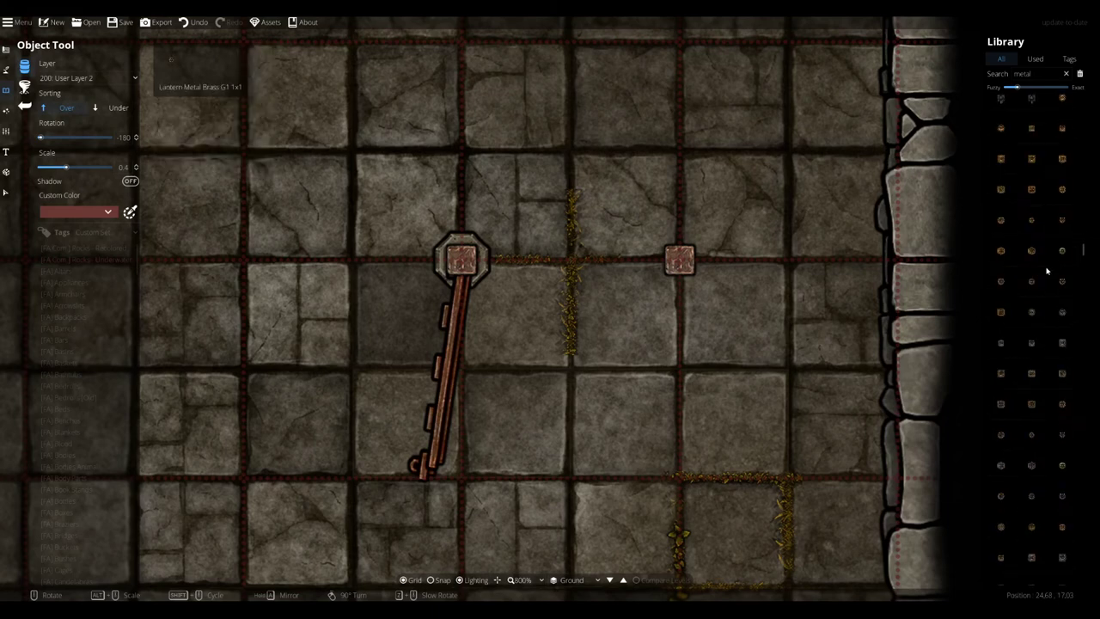
{"action": "scroll", "coordinate": [1051, 271], "scroll_direction": "down", "scroll_amount": 5}
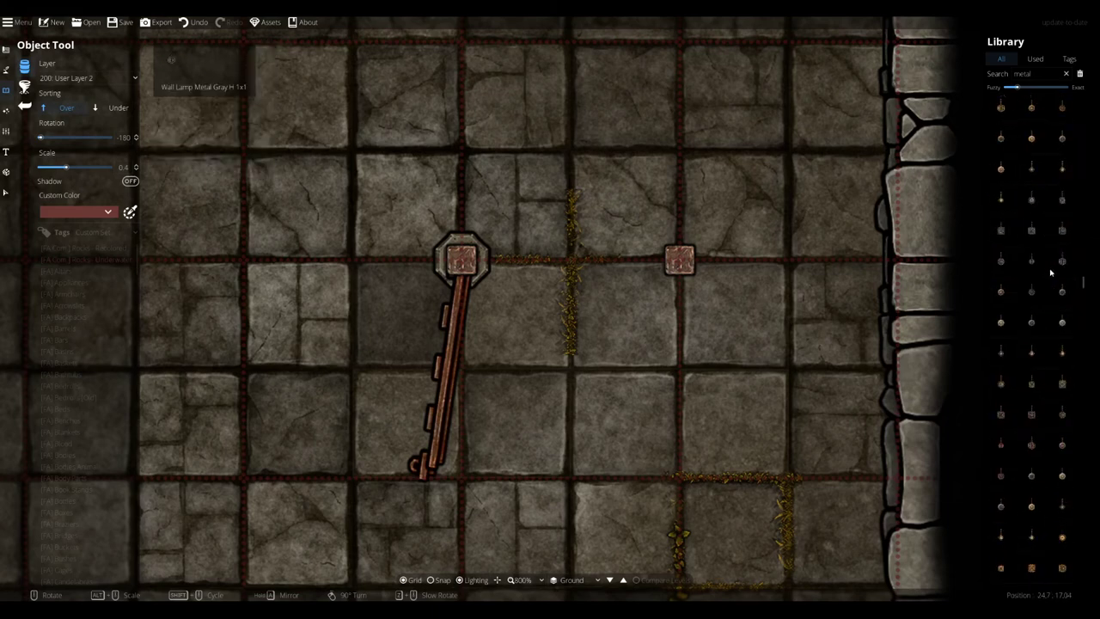
{"action": "scroll", "coordinate": [1052, 282], "scroll_direction": "down", "scroll_amount": 5}
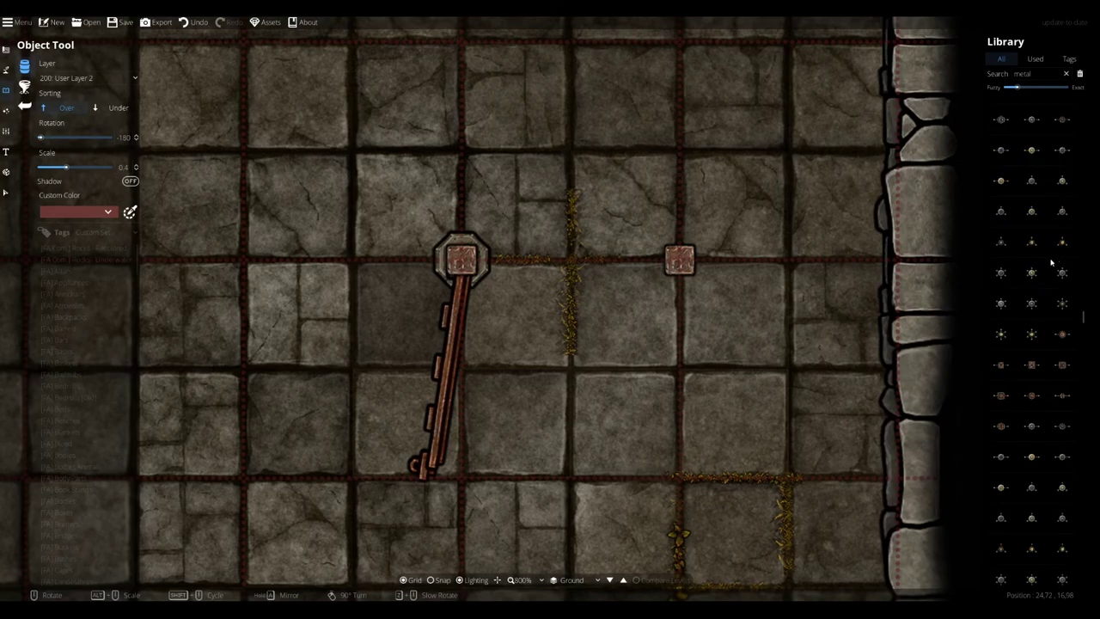
{"action": "left_click", "coordinate": [1063, 245]}
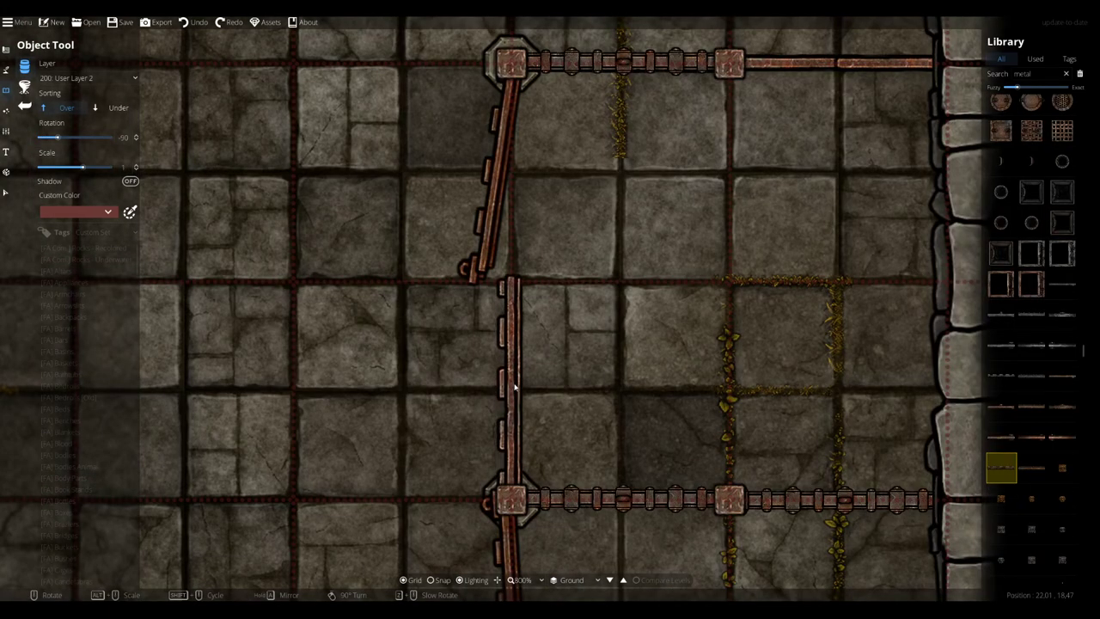
- Undo the ladder-style bar pieces and line both sides of the middle cell divider with rusty notched bars at rotations 0 and -180
{"action": "key", "text": "ctrl+z"}
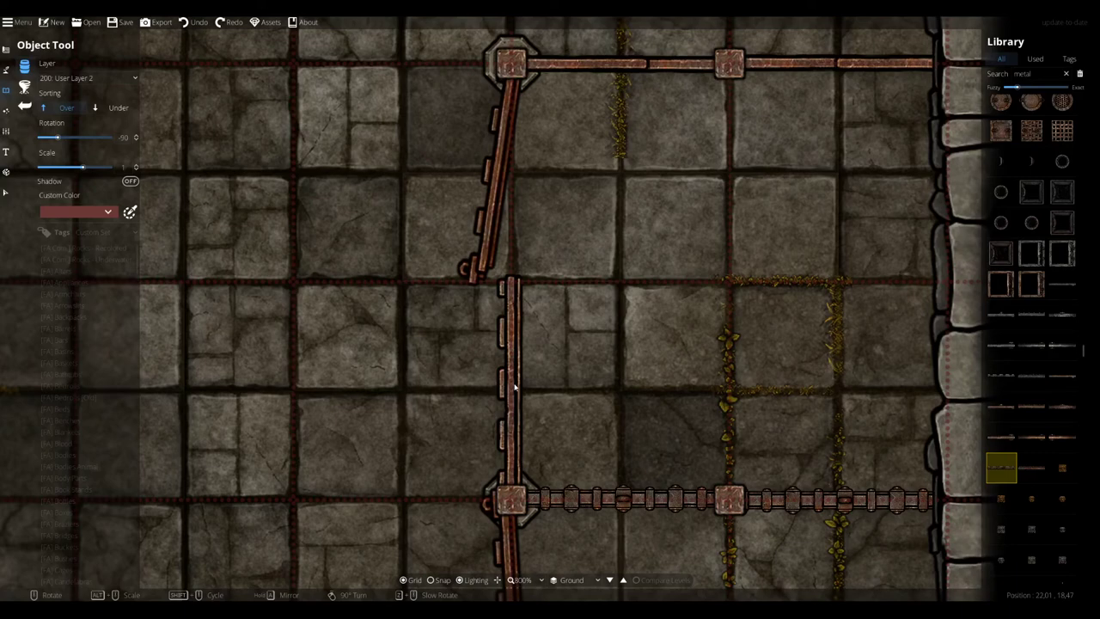
{"action": "scroll", "coordinate": [513, 388], "scroll_direction": "down", "scroll_amount": 5}
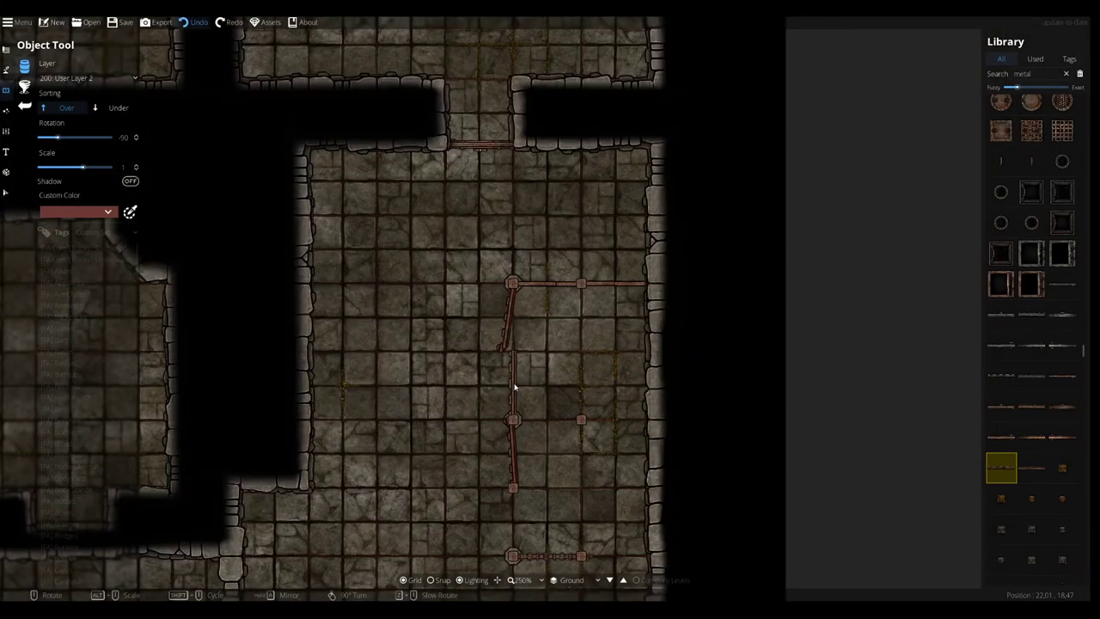
{"action": "scroll", "coordinate": [514, 387], "scroll_direction": "up", "scroll_amount": 4}
{"action": "right_click", "coordinate": [602, 473]}
{"action": "left_click", "coordinate": [602, 473]}
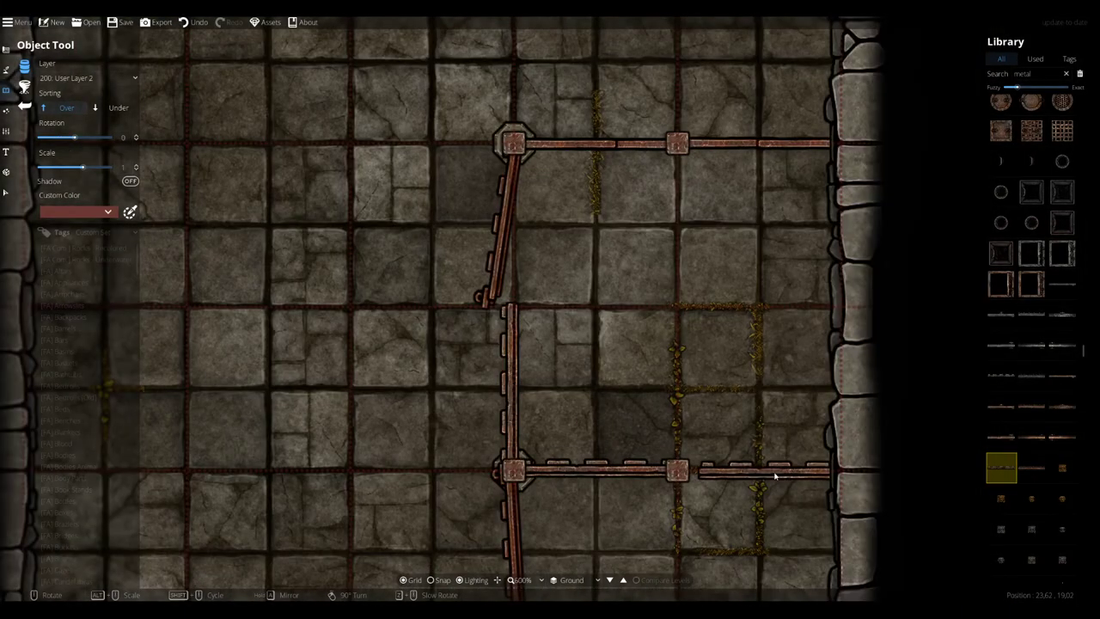
{"action": "left_click", "coordinate": [776, 476]}
{"action": "right_click", "coordinate": [596, 475]}
{"action": "right_click", "coordinate": [595, 476]}
{"action": "left_click", "coordinate": [596, 474]}
{"action": "left_click", "coordinate": [762, 474]}
- Place two rusty notched bars at rotation -180 along the lower cell fence, notches facing away from the cell
{"action": "left_click_drag", "start_coordinate": [608, 593], "coordinate": [598, 384]}
{"action": "right_click", "coordinate": [506, 397]}
{"action": "left_click", "coordinate": [507, 397]}
{"action": "key", "text": "r"}
{"action": "left_click", "coordinate": [583, 474]}
{"action": "left_click", "coordinate": [756, 474]}
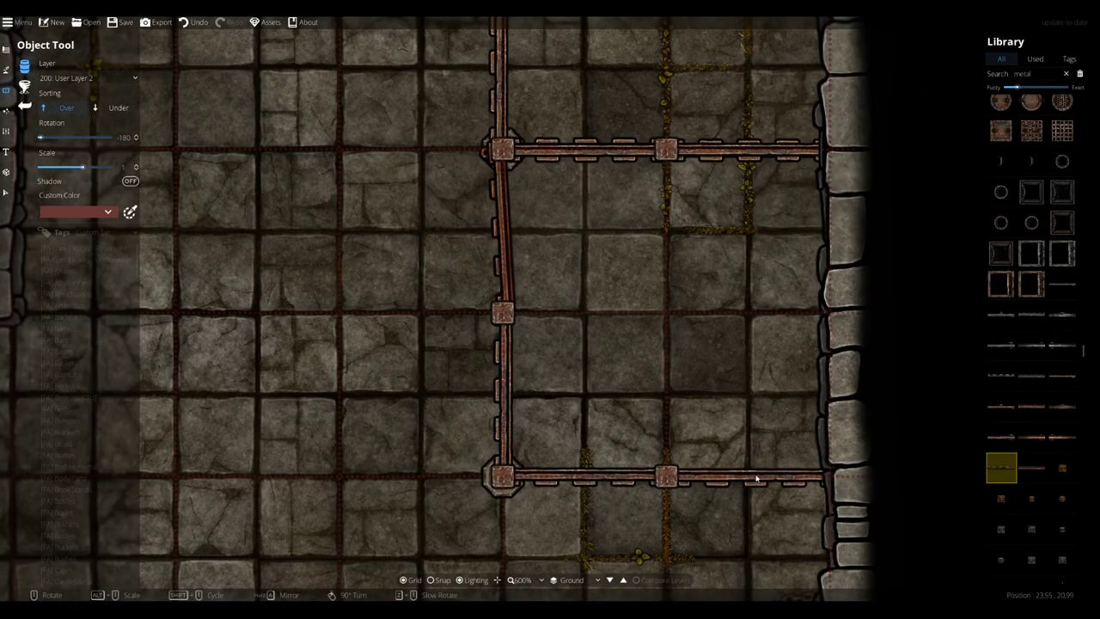
- Place two rusty notched bars at rotation 0 along the upper cell fence, notches facing away from the cell
{"action": "key", "text": "w"}
{"action": "left_click_drag", "start_coordinate": [767, 138], "coordinate": [787, 396]}
{"action": "right_click", "coordinate": [607, 138]}
{"action": "right_click", "coordinate": [606, 138]}
{"action": "left_click", "coordinate": [606, 138]}
{"action": "left_click", "coordinate": [781, 137]}
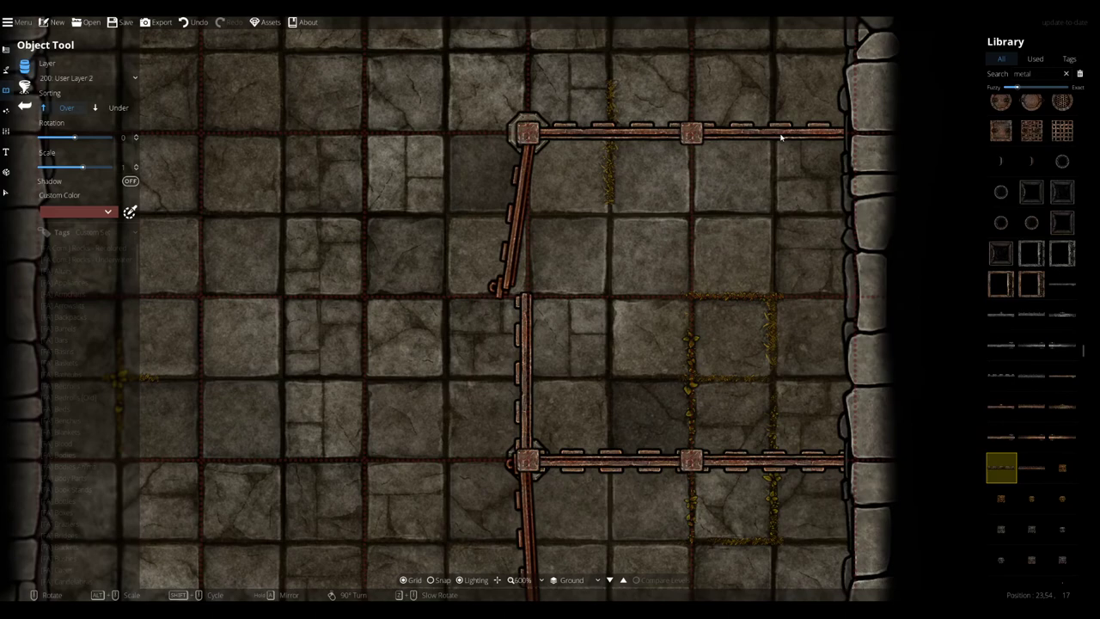
- Filter the objects by the [FA] Modular Dungeons tag and pick the small square stone pillar piece
{"action": "scroll", "coordinate": [60, 429], "scroll_direction": "down", "scroll_amount": 5}
{"action": "left_click", "coordinate": [79, 557]}
{"action": "scroll", "coordinate": [81, 484], "scroll_direction": "down", "scroll_amount": 12}
{"action": "left_click", "coordinate": [90, 425]}
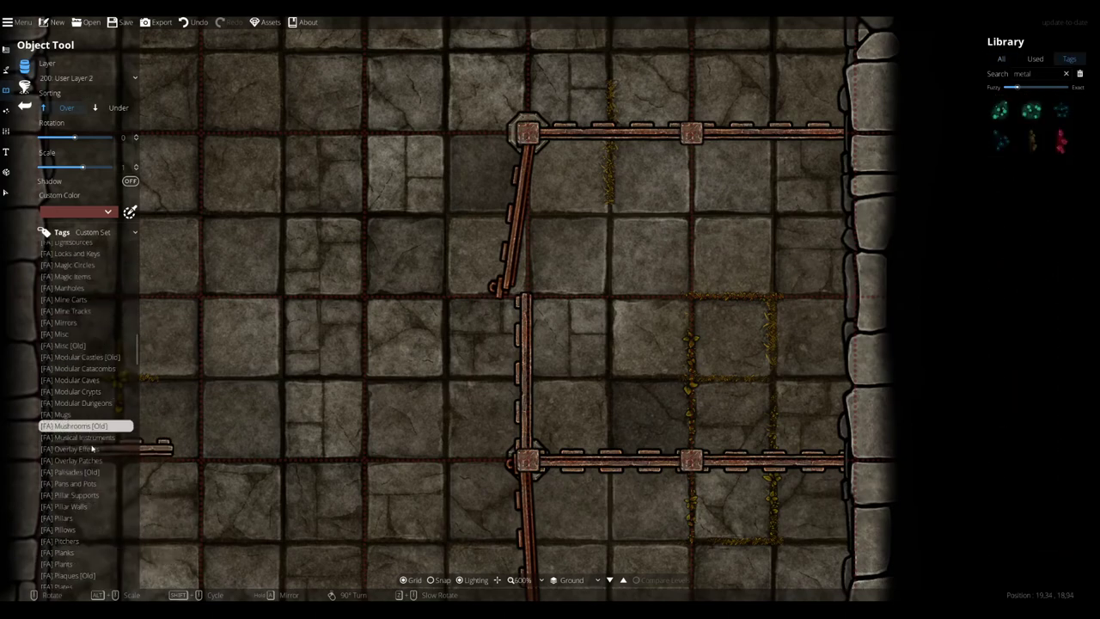
{"action": "left_click", "coordinate": [91, 402]}
{"action": "left_click", "coordinate": [1001, 356]}
{"action": "right_click", "coordinate": [701, 173]}
{"action": "right_click", "coordinate": [701, 172]}
{"action": "left_click_drag", "start_coordinate": [713, 515], "coordinate": [691, 196]}
{"action": "left_click", "coordinate": [1001, 328]}
{"action": "scroll", "coordinate": [815, 489], "scroll_direction": "down", "scroll_amount": 7}
{"action": "right_click", "coordinate": [816, 494]}
{"action": "left_click", "coordinate": [1031, 356]}
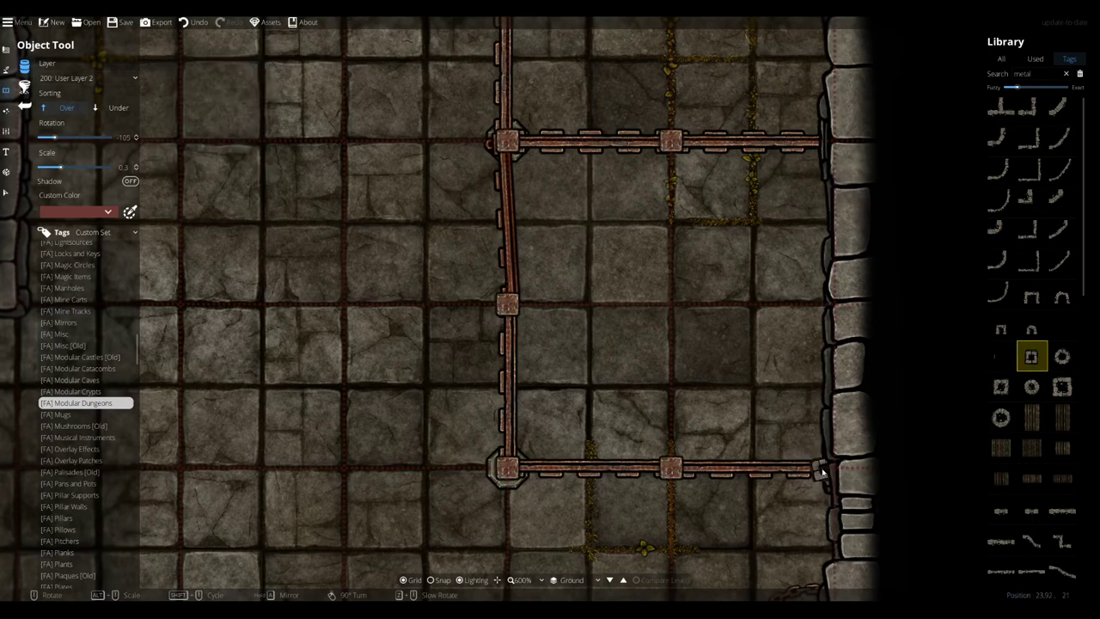
- Place the square stone piece at scale 0.4 where each of the three cell fences meets the outer wall
{"action": "scroll", "coordinate": [822, 470], "scroll_direction": "up", "scroll_amount": 1}
{"action": "scroll", "coordinate": [1043, 352], "scroll_direction": "down", "scroll_amount": 1}
{"action": "left_click", "coordinate": [827, 467]}
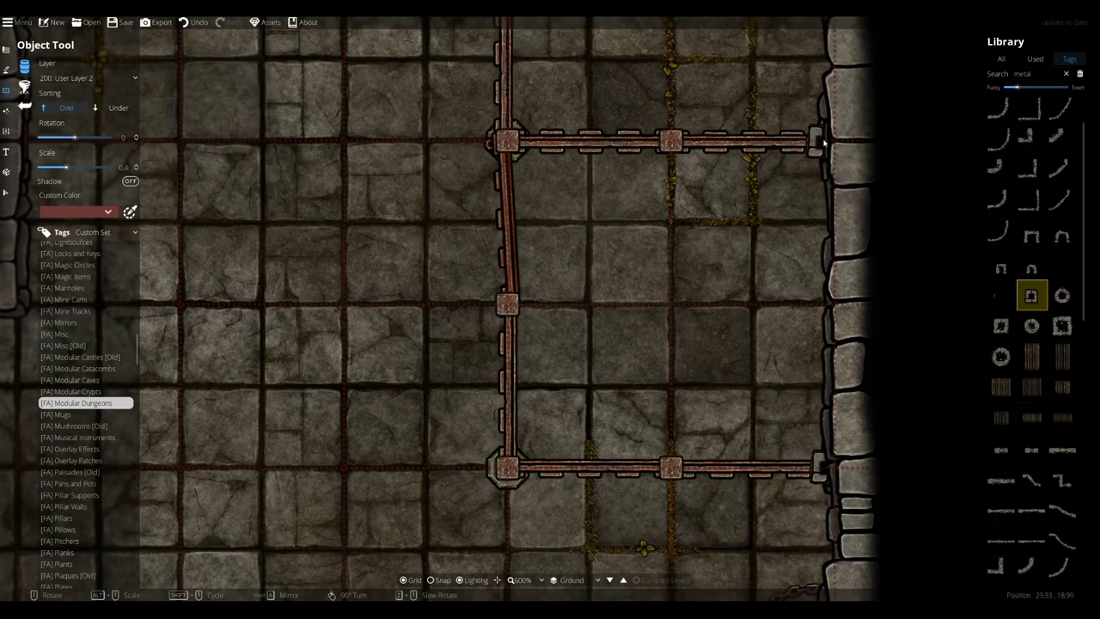
{"action": "left_click", "coordinate": [824, 140]}
{"action": "left_click_drag", "start_coordinate": [824, 140], "coordinate": [831, 428]}
{"action": "scroll", "coordinate": [816, 140], "scroll_direction": "down", "scroll_amount": 4}
{"action": "left_click_drag", "start_coordinate": [697, 346], "coordinate": [608, 334]}
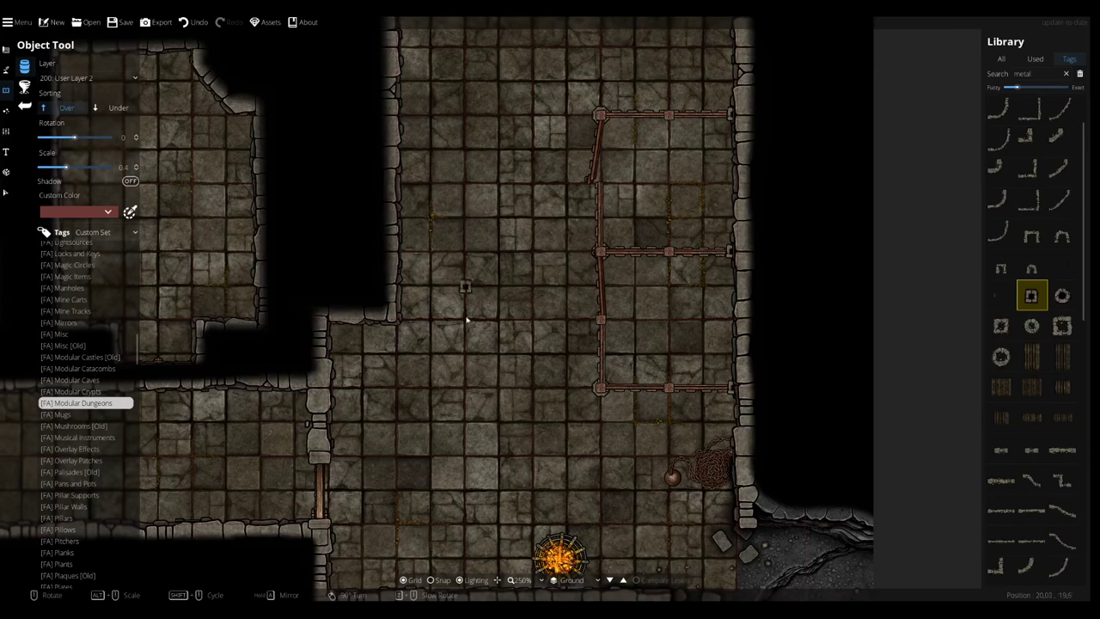
{"action": "left_click_drag", "start_coordinate": [509, 272], "coordinate": [513, 355]}
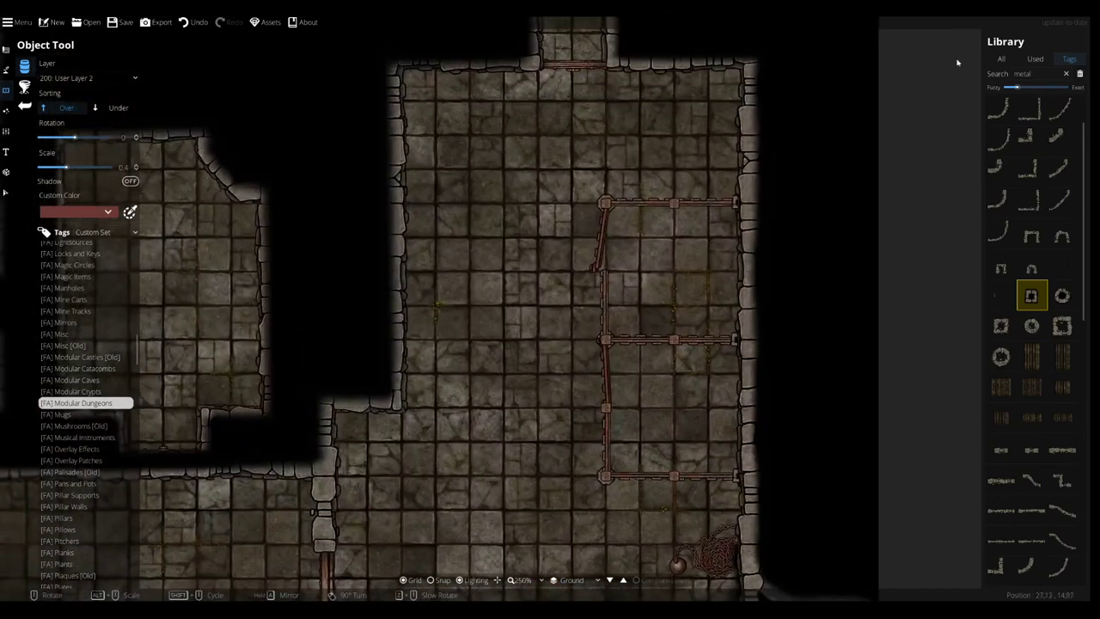
- Search all objects for cage and place the round rusty cage at rotation 30 and scale 1 on Above Walls, in the prison room's upper-left corner
{"action": "left_click", "coordinate": [1006, 61]}
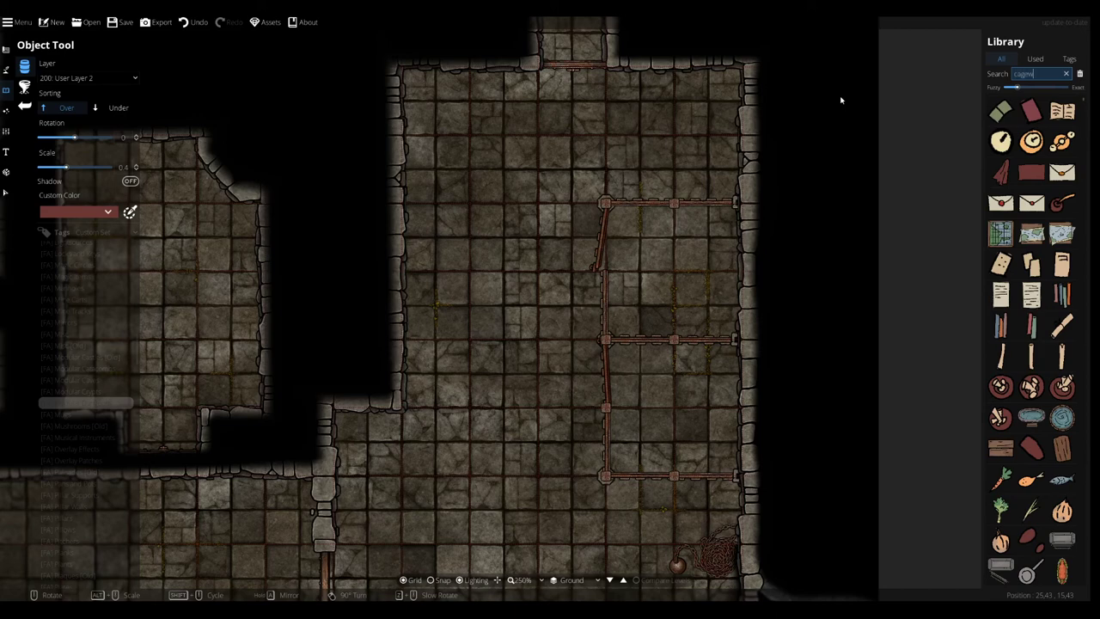
{"action": "scroll", "coordinate": [1007, 275], "scroll_direction": "down", "scroll_amount": 13}
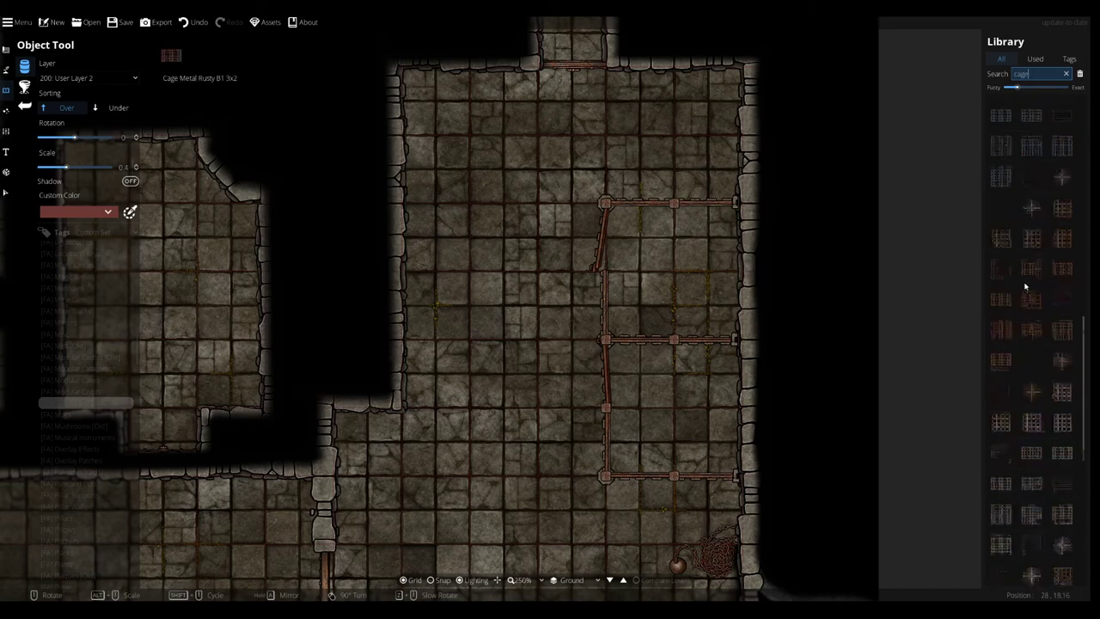
{"action": "left_click", "coordinate": [1062, 296]}
{"action": "scroll", "coordinate": [458, 128], "scroll_direction": "up", "scroll_amount": 6}
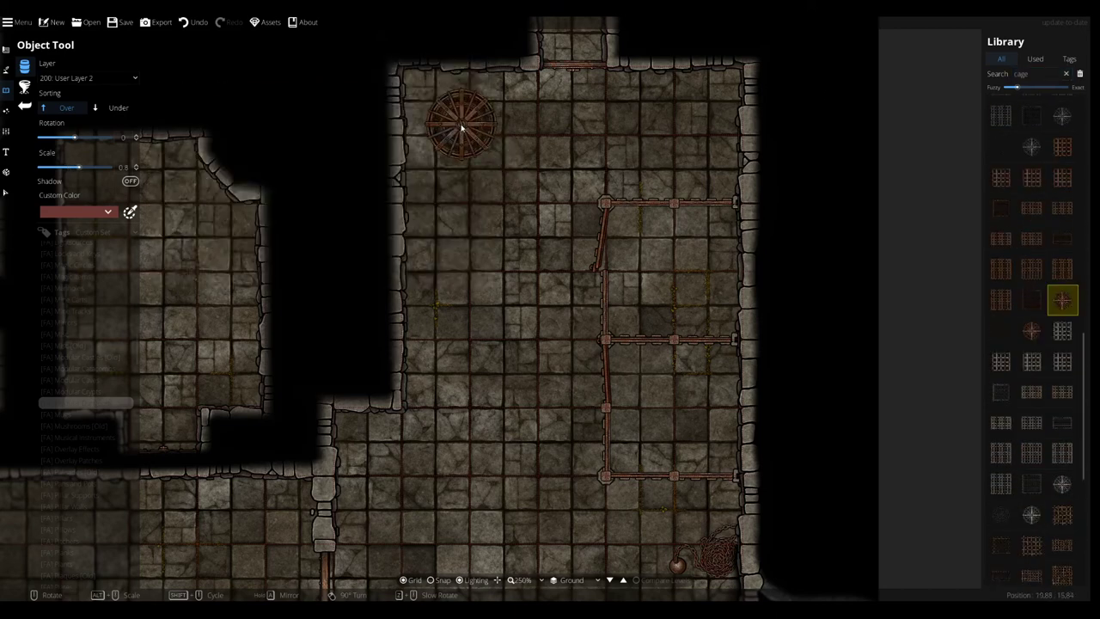
{"action": "scroll", "coordinate": [454, 124], "scroll_direction": "down", "scroll_amount": 2}
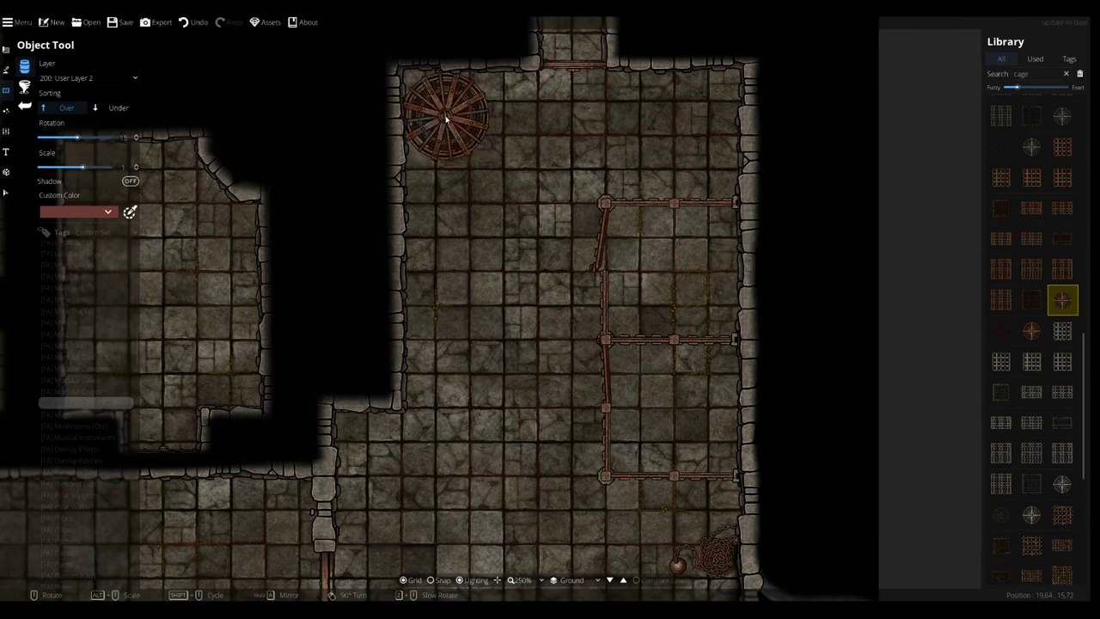
{"action": "left_click", "coordinate": [85, 79]}
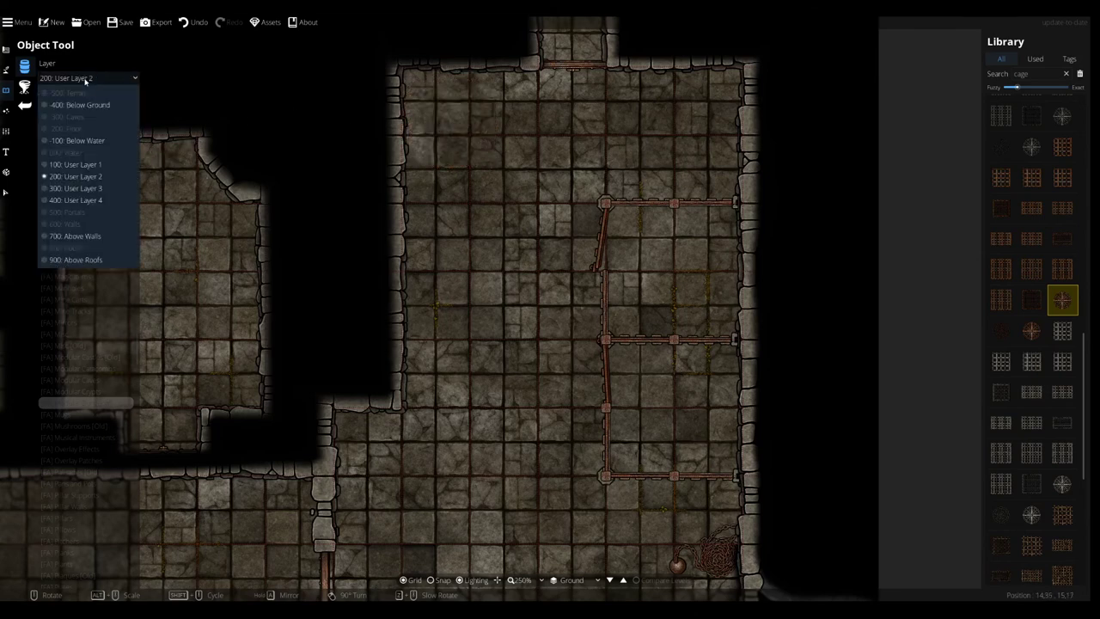
{"action": "left_click", "coordinate": [79, 236]}
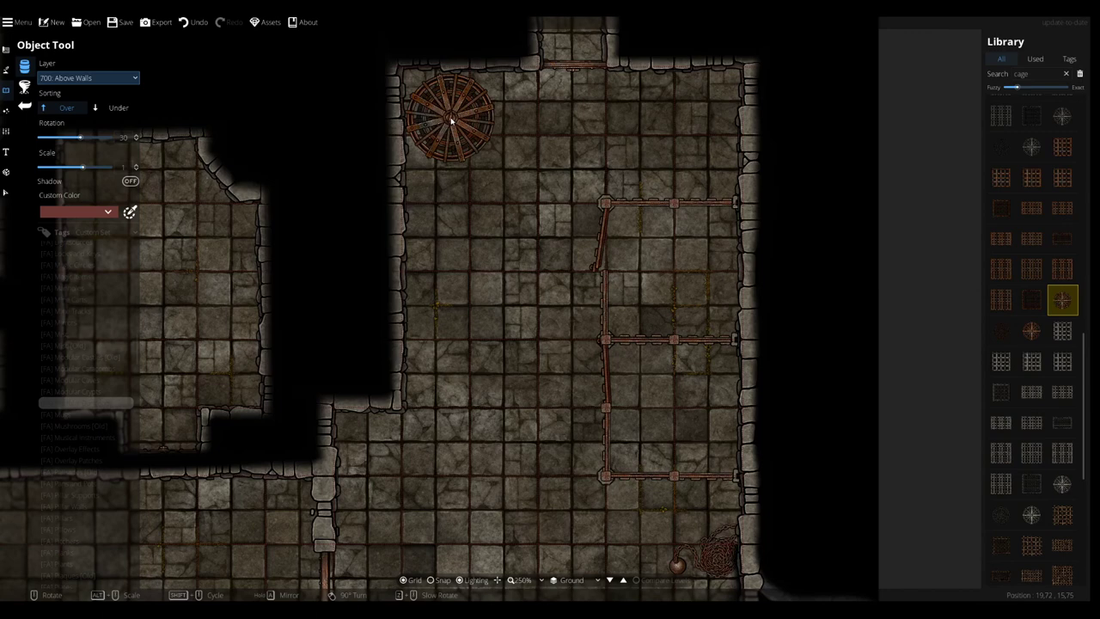
{"action": "left_click", "coordinate": [454, 119]}
- Try different rusty metal cage pieces over the upper cell on User Layer 1
{"action": "left_click", "coordinate": [1001, 330]}
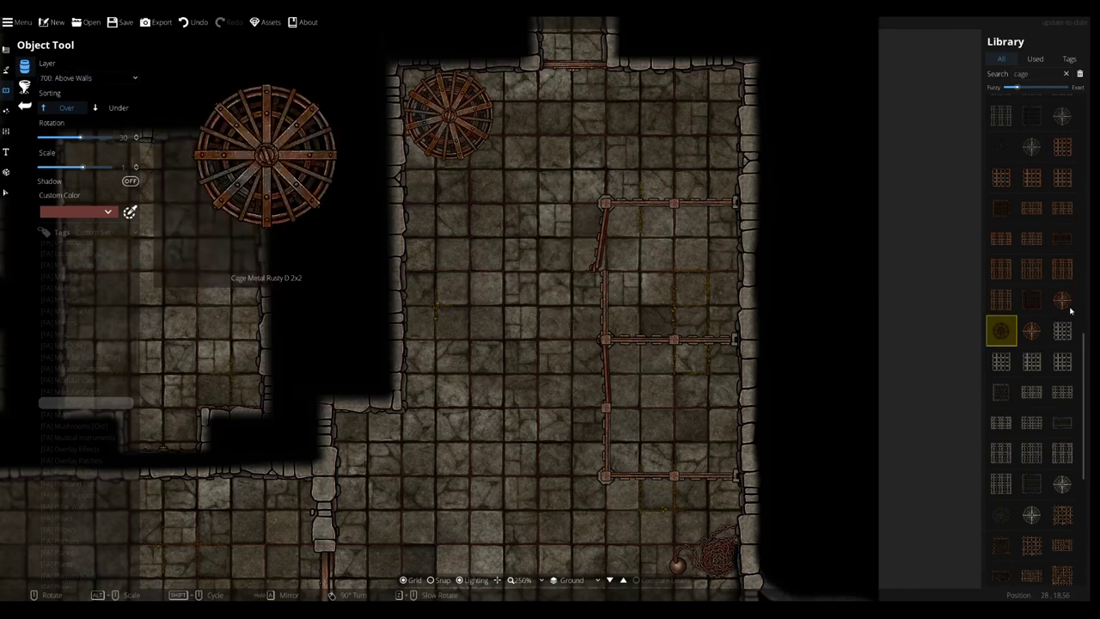
{"action": "left_click", "coordinate": [85, 78]}
{"action": "left_click", "coordinate": [76, 164]}
{"action": "left_click", "coordinate": [1032, 207]}
{"action": "left_click", "coordinate": [1001, 269]}
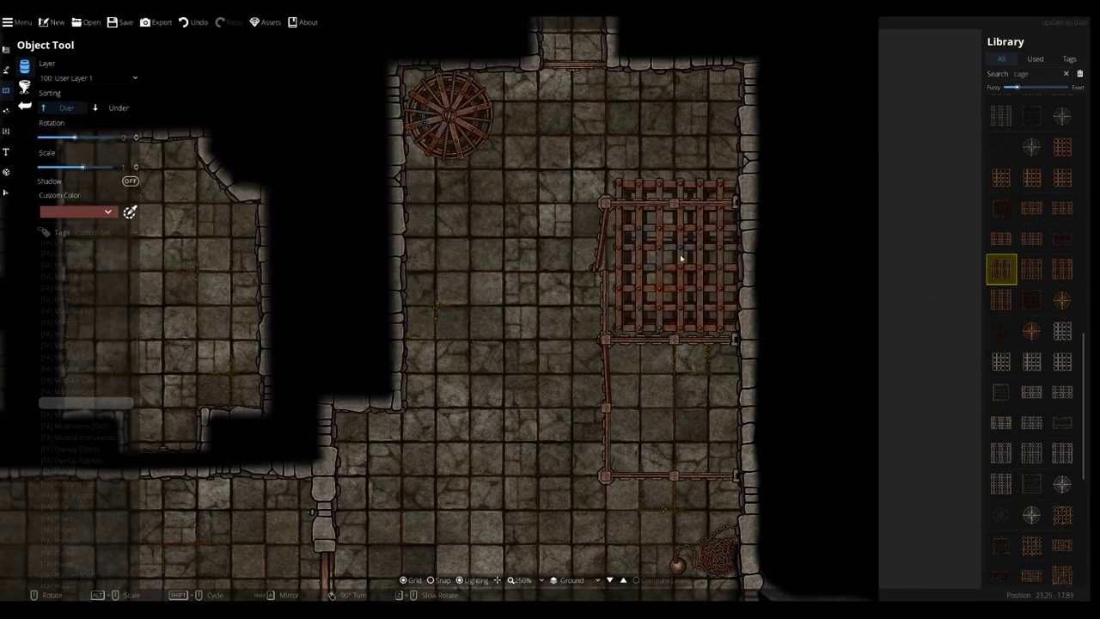
{"action": "scroll", "coordinate": [671, 280], "scroll_direction": "down", "scroll_amount": 2}
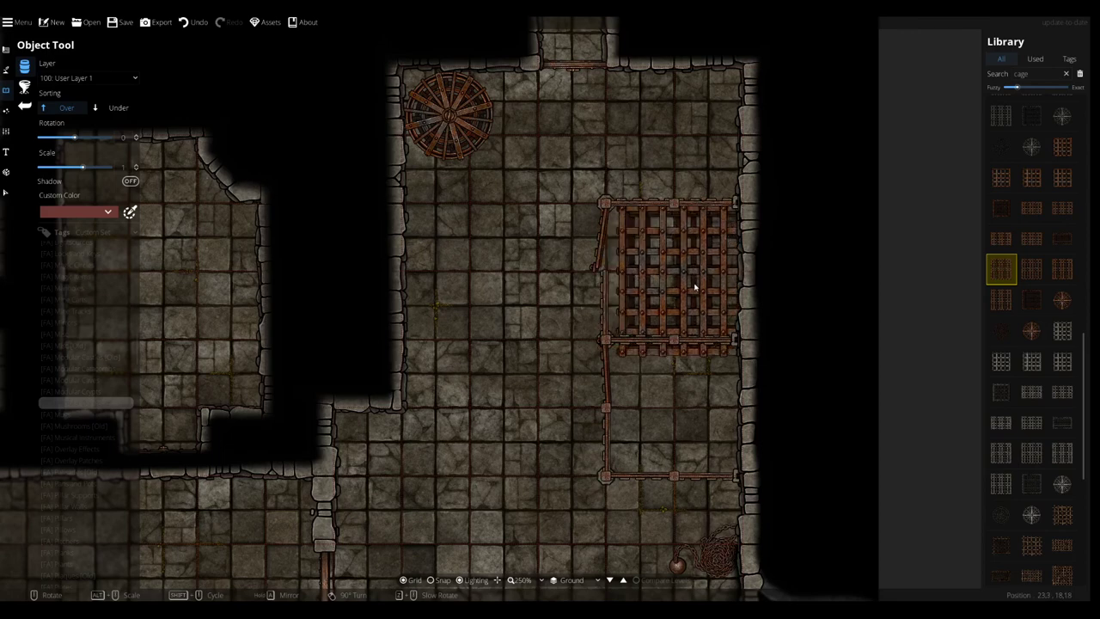
{"action": "mouse_move", "coordinate": [1042, 204]}
{"action": "left_click", "coordinate": [1001, 177]}
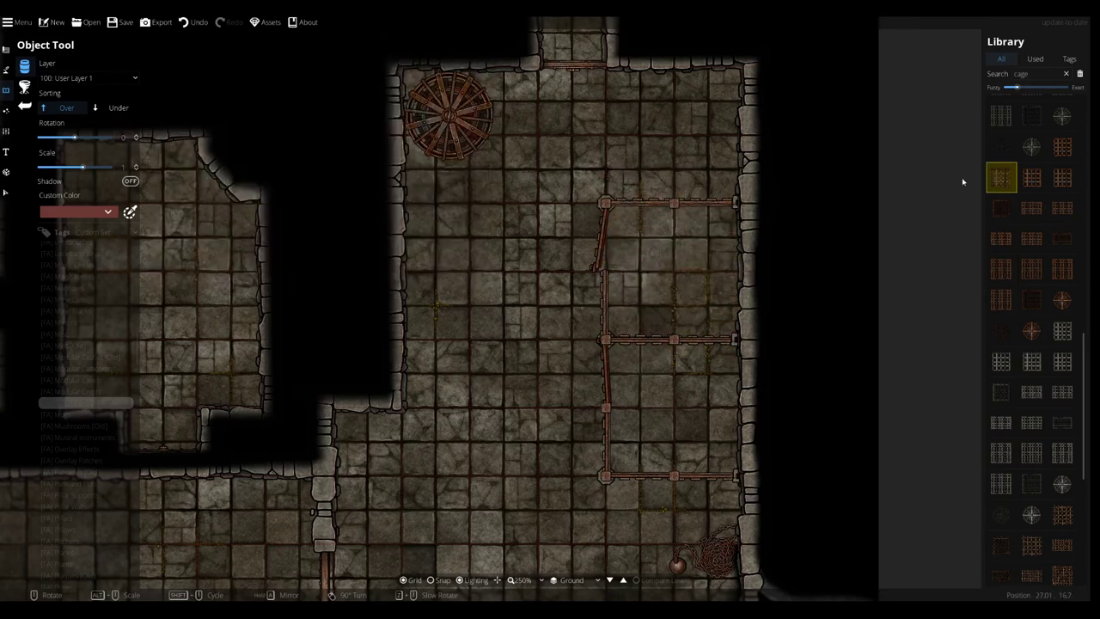
{"action": "left_click", "coordinate": [1032, 177]}
{"action": "mouse_move", "coordinate": [1047, 180]}
- Place the rectangular rusty cage grid at scale 0.9 on User Layer 4 over both the upper and lower cells
{"action": "left_click", "coordinate": [1032, 269]}
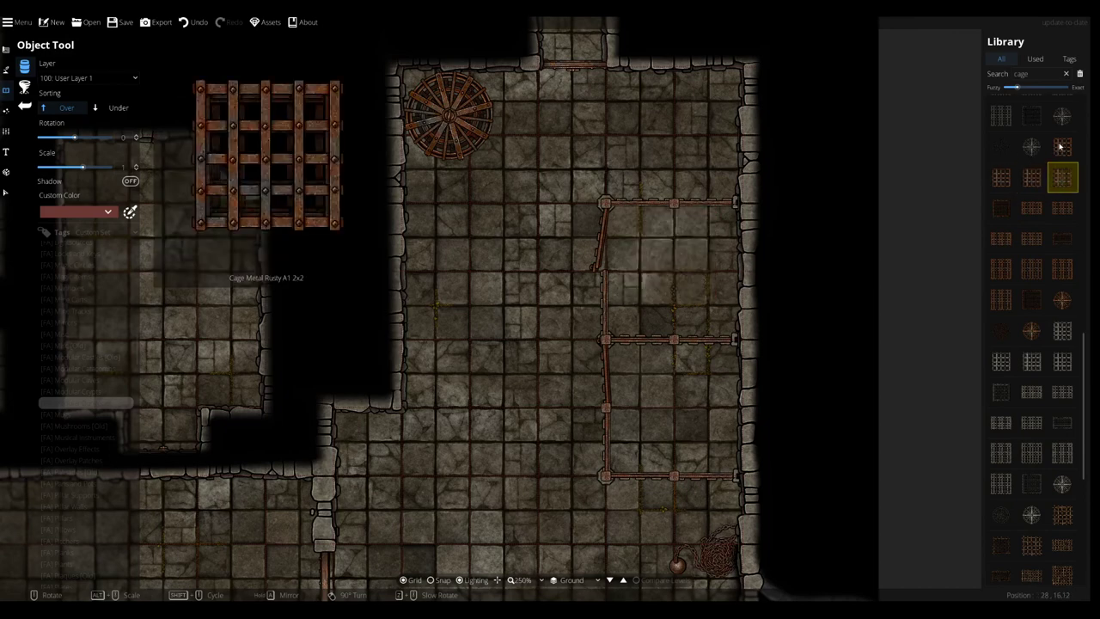
{"action": "left_click", "coordinate": [679, 277]}
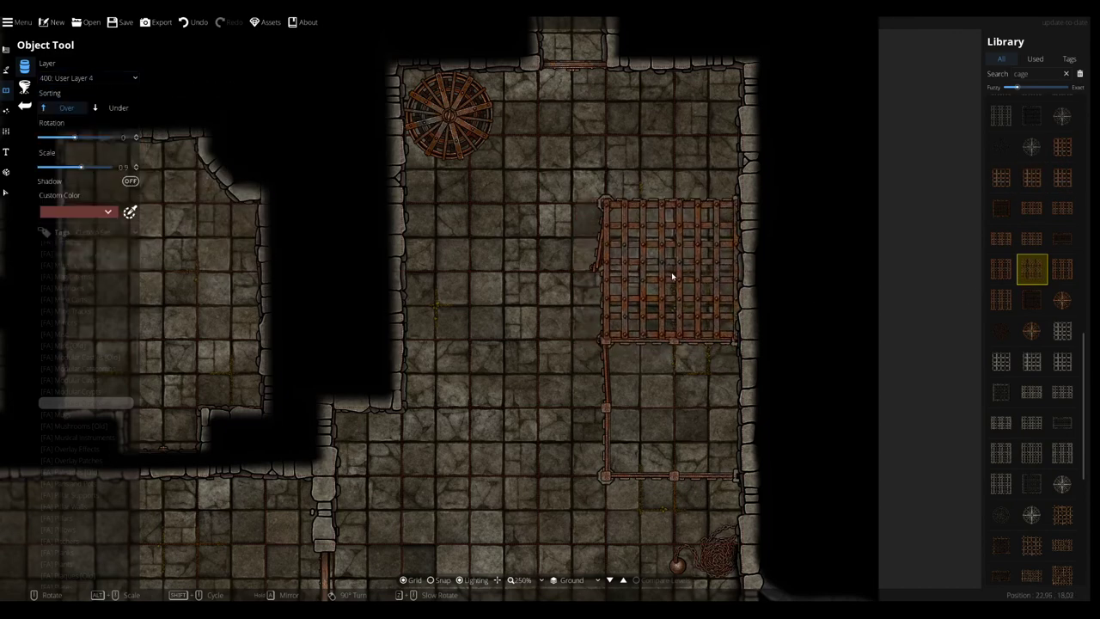
{"action": "left_click", "coordinate": [673, 411]}
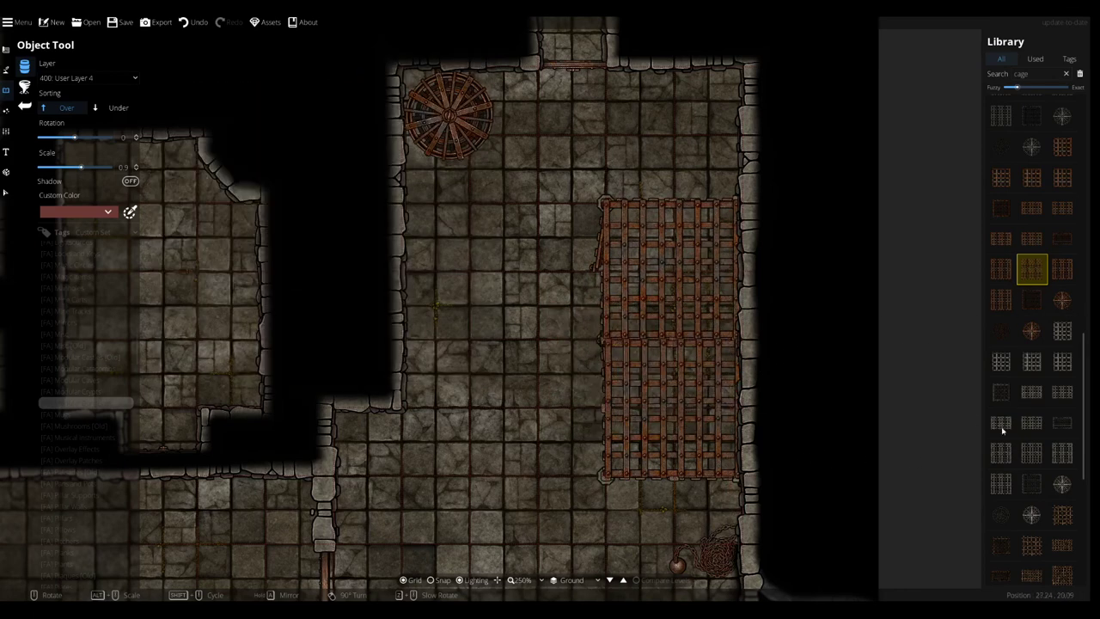
- Browse the remaining cage search results and preview the winged stone figures on the prison room floor
{"action": "scroll", "coordinate": [1028, 436], "scroll_direction": "down", "scroll_amount": 5}
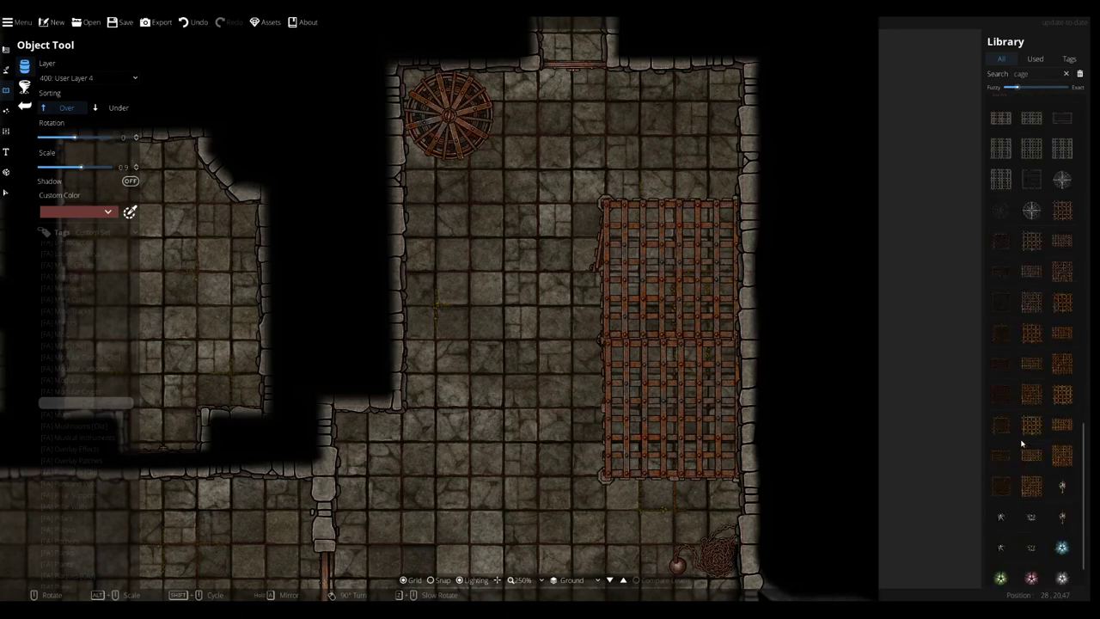
{"action": "scroll", "coordinate": [1022, 444], "scroll_direction": "down", "scroll_amount": 1}
{"action": "left_click", "coordinate": [1031, 476]}
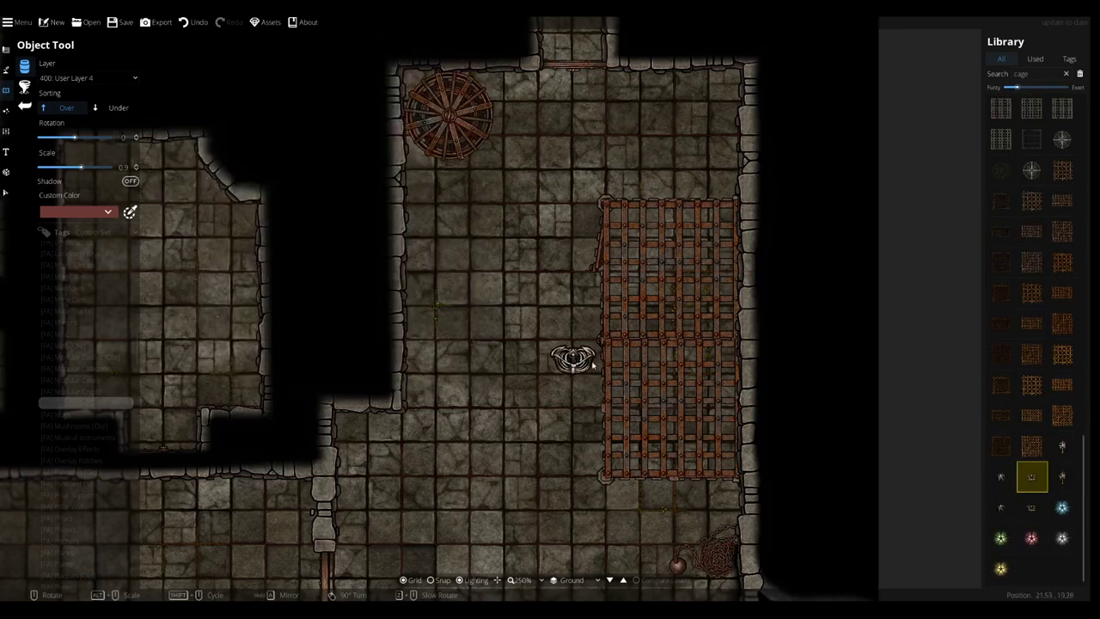
{"action": "left_click", "coordinate": [1032, 507]}
{"action": "left_click_drag", "start_coordinate": [548, 347], "coordinate": [563, 260]}
{"action": "scroll", "coordinate": [563, 262], "scroll_direction": "down", "scroll_amount": 1}
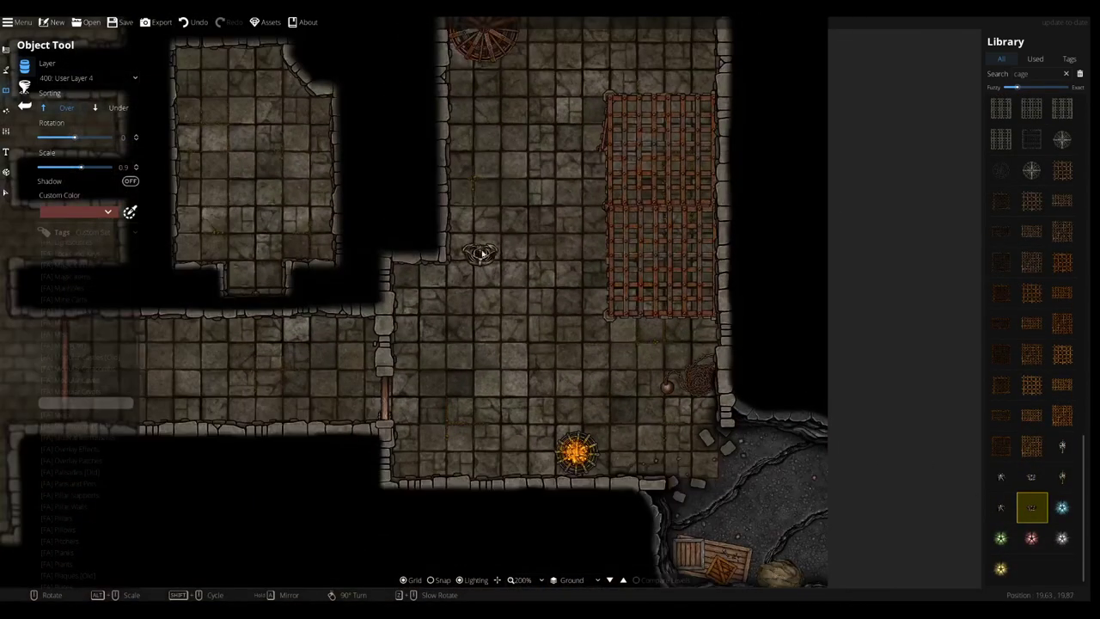
- Examine the map from the prison room across to the large pillared hall and look over the wooden cage pieces
{"action": "left_click_drag", "start_coordinate": [449, 221], "coordinate": [665, 356]}
{"action": "scroll", "coordinate": [665, 355], "scroll_direction": "down", "scroll_amount": 1}
{"action": "left_click_drag", "start_coordinate": [544, 391], "coordinate": [626, 315]}
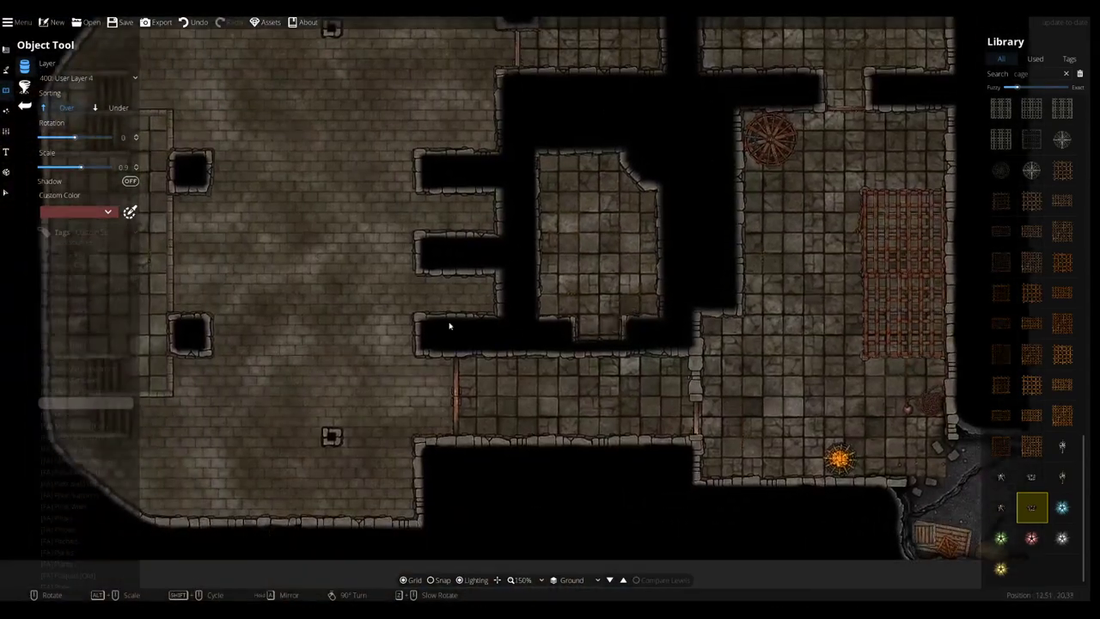
{"action": "left_click_drag", "start_coordinate": [450, 322], "coordinate": [507, 326]}
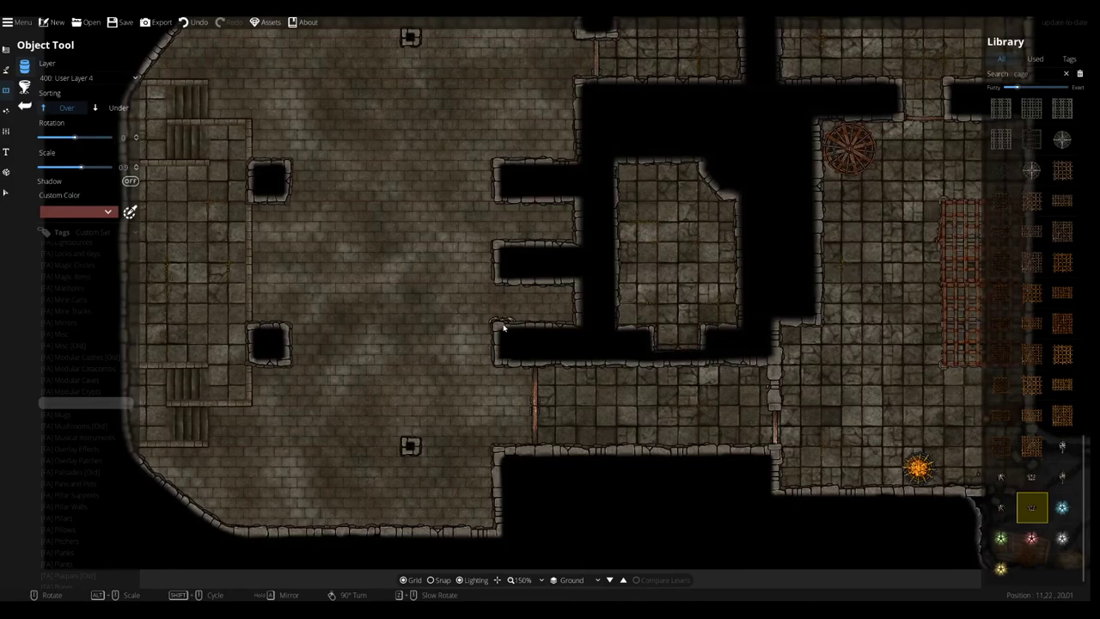
{"action": "left_click_drag", "start_coordinate": [581, 263], "coordinate": [478, 276]}
{"action": "scroll", "coordinate": [478, 276], "scroll_direction": "down", "scroll_amount": 2}
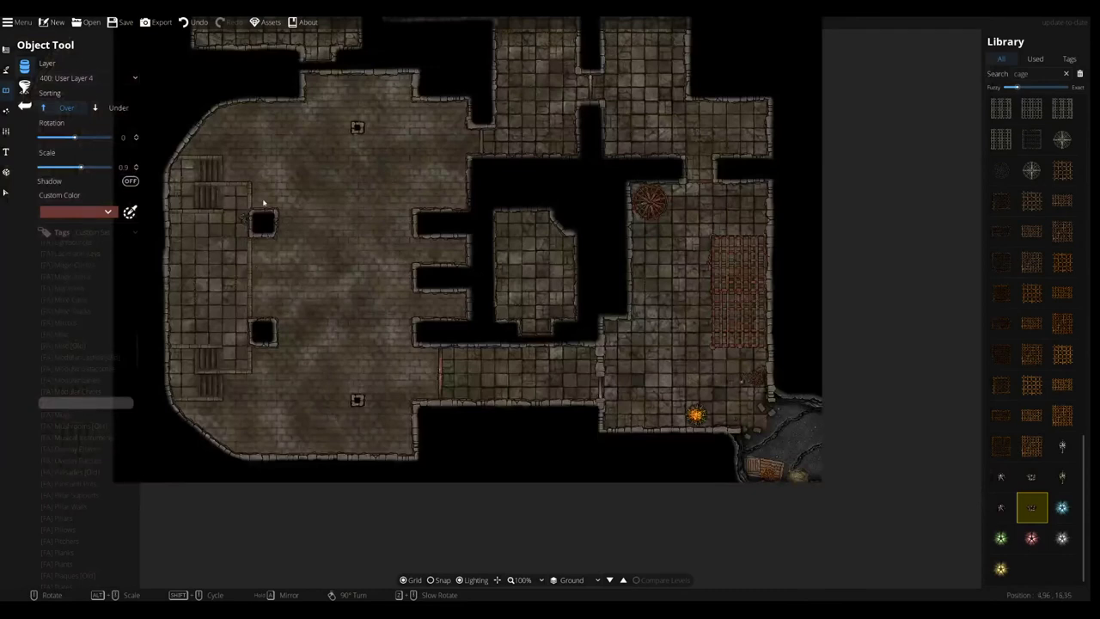
{"action": "left_click_drag", "start_coordinate": [264, 203], "coordinate": [293, 271]}
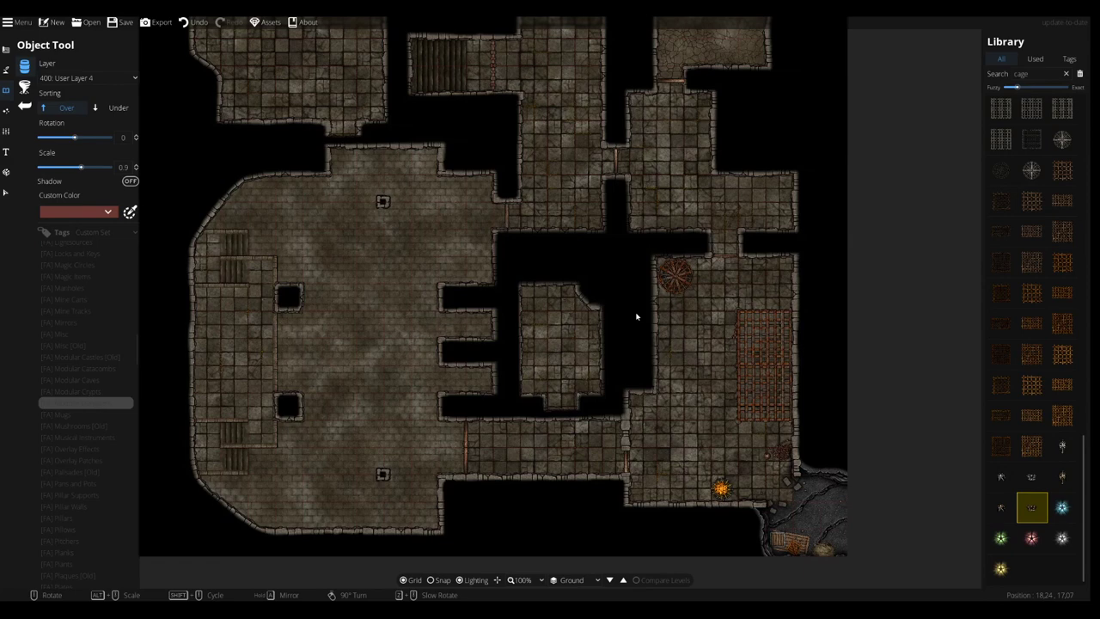
{"action": "mouse_move", "coordinate": [1032, 384]}
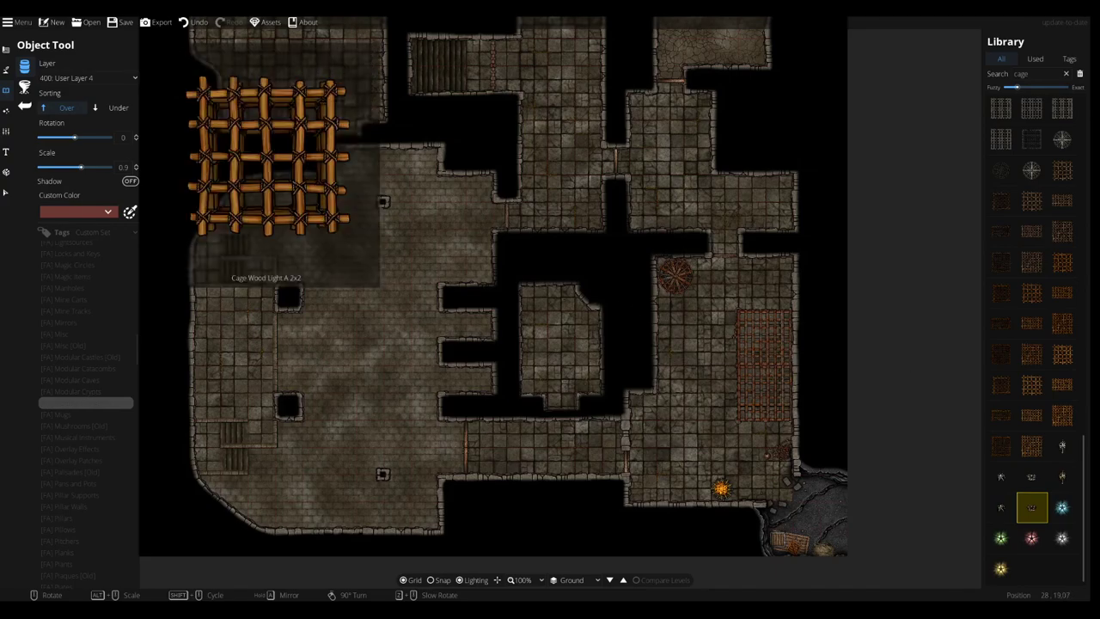